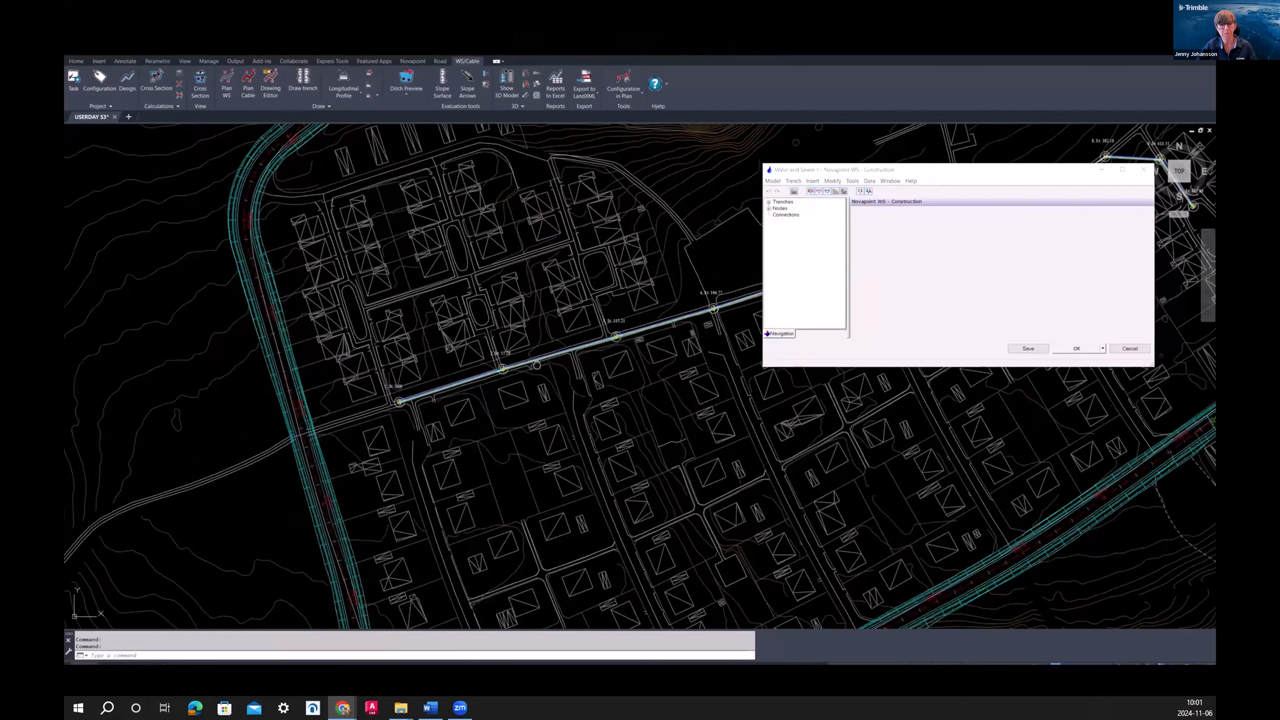
Draw a new six-node trench about 200 m long from the street beyond the road alignment's end, along the road, and up the side street towards node 7.
middle_click_drag(686, 322, 455, 353)
scroll(657, 284, "down", 4)
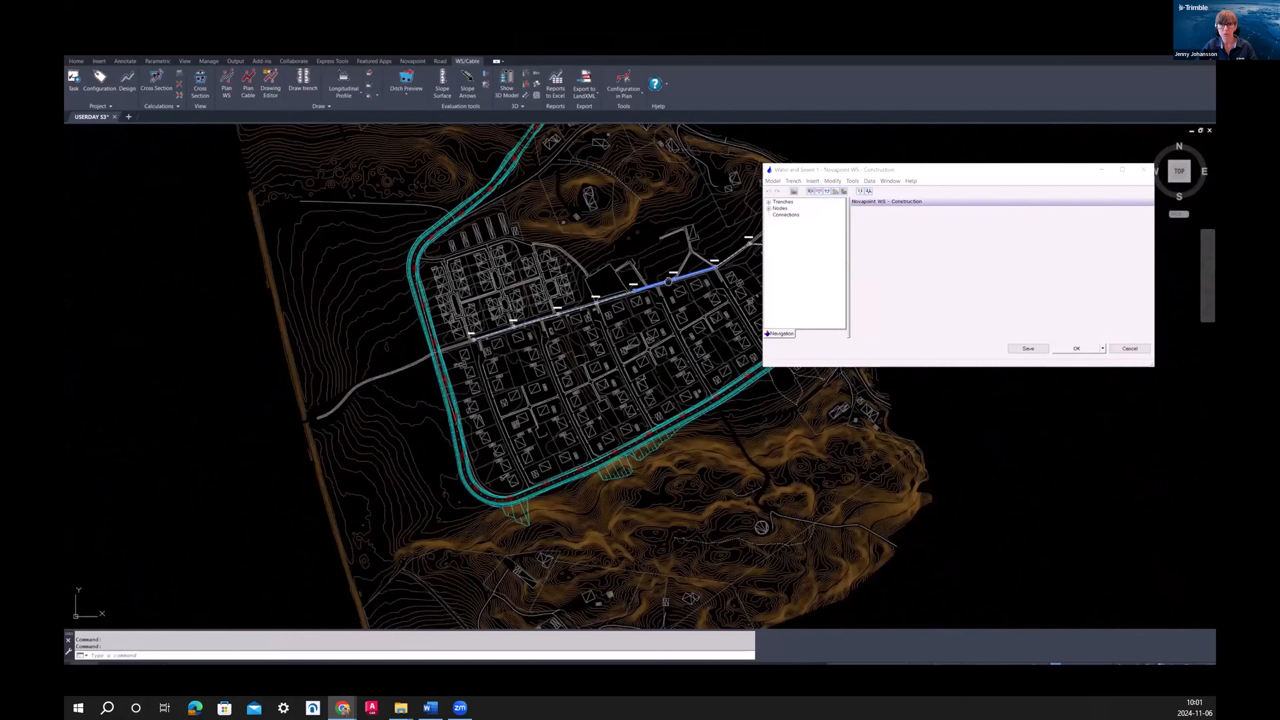
middle_click_drag(657, 283, 542, 312)
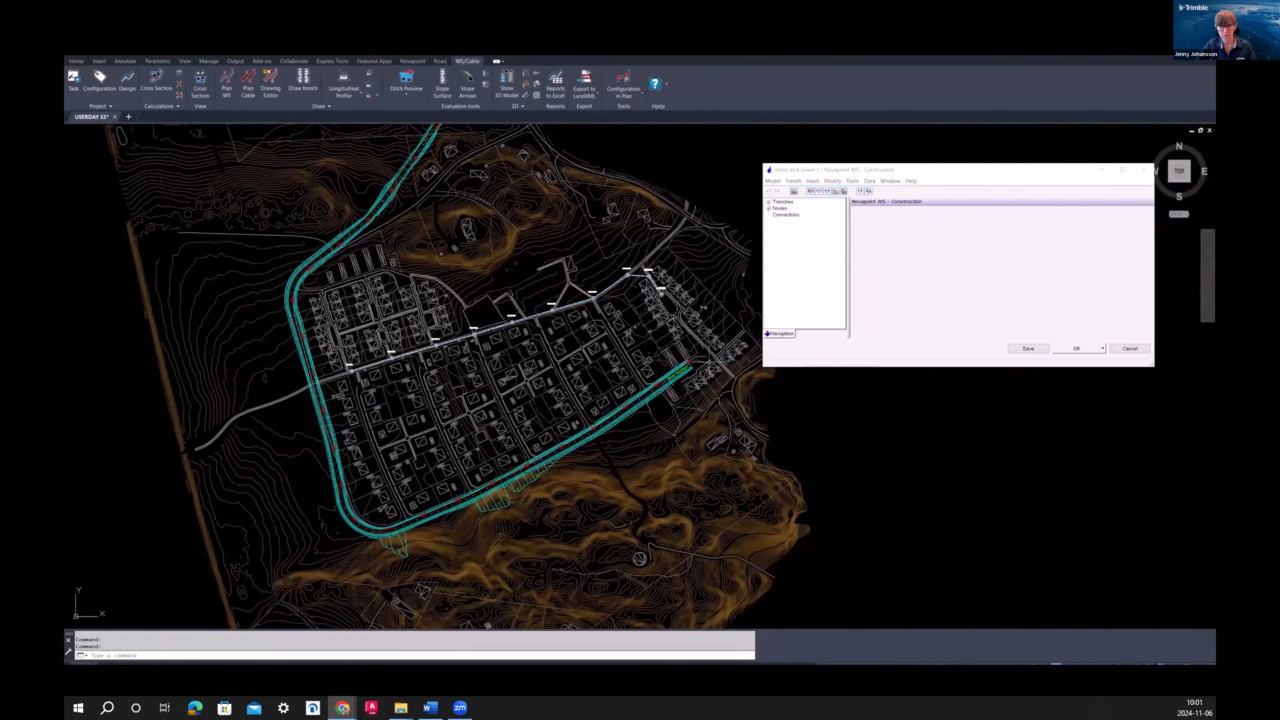
middle_click_drag(703, 358, 676, 372)
scroll(688, 369, "up", 2)
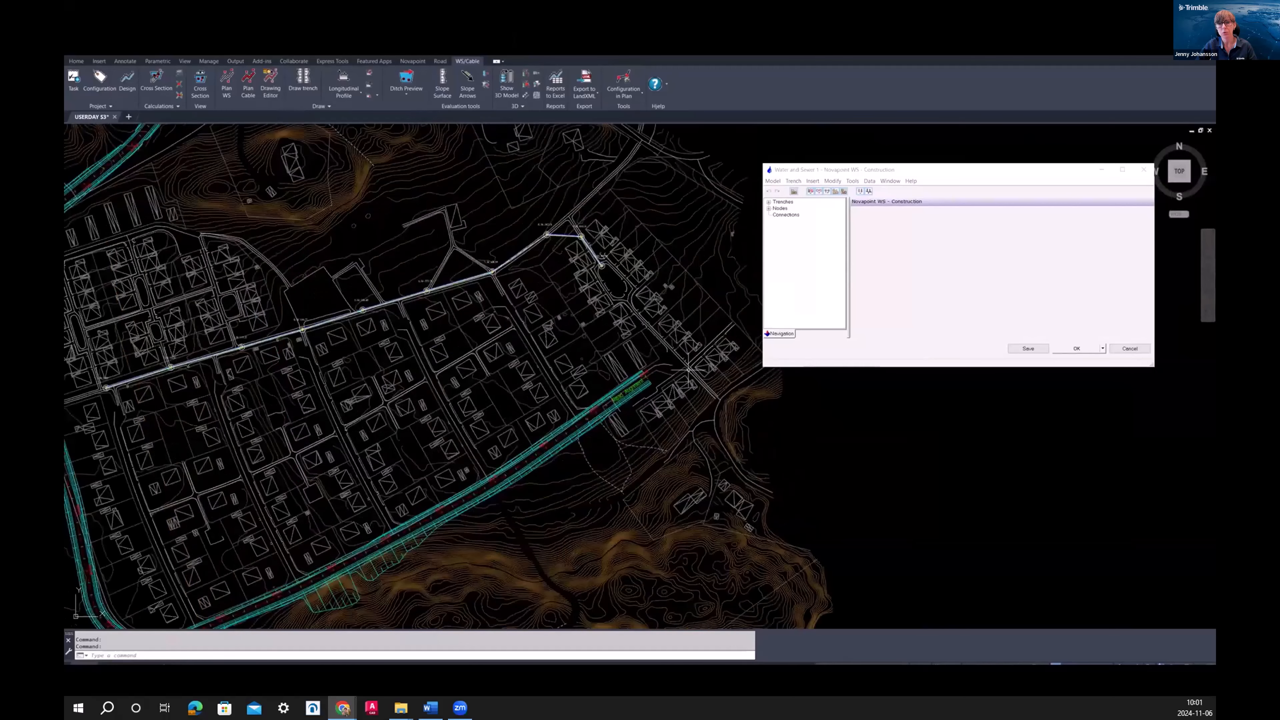
left_click(790, 181)
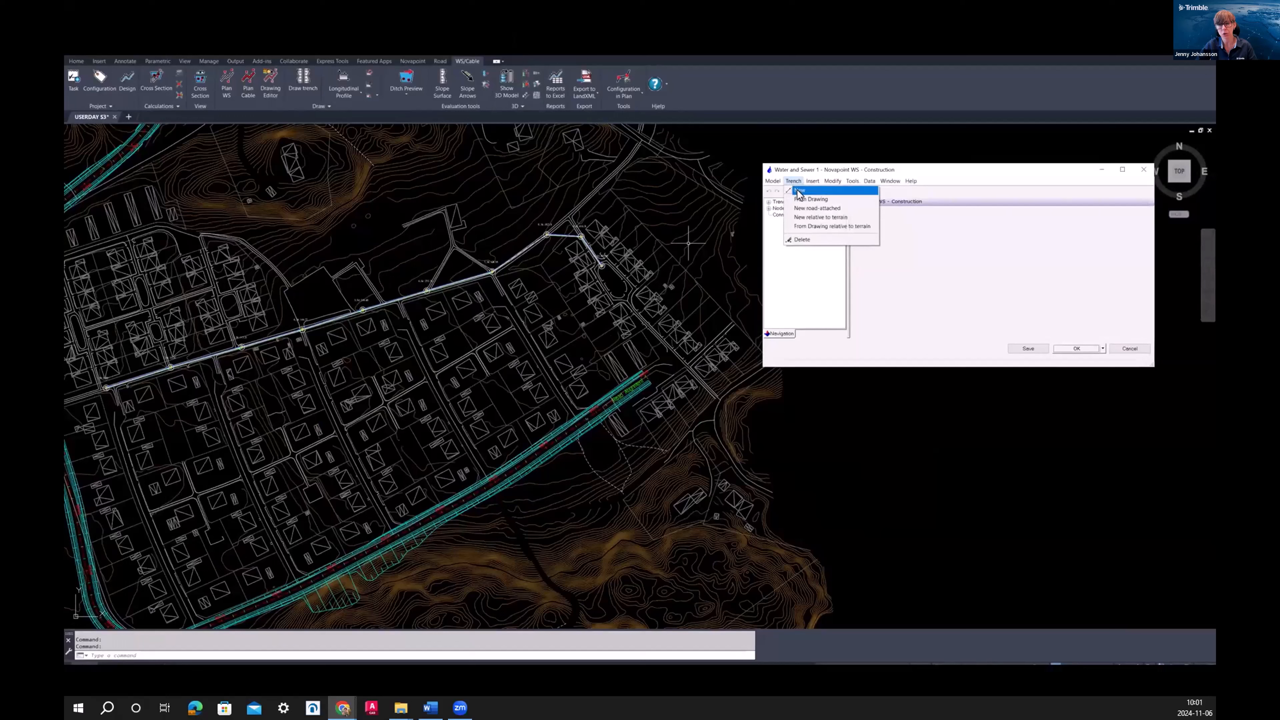
left_click(799, 191)
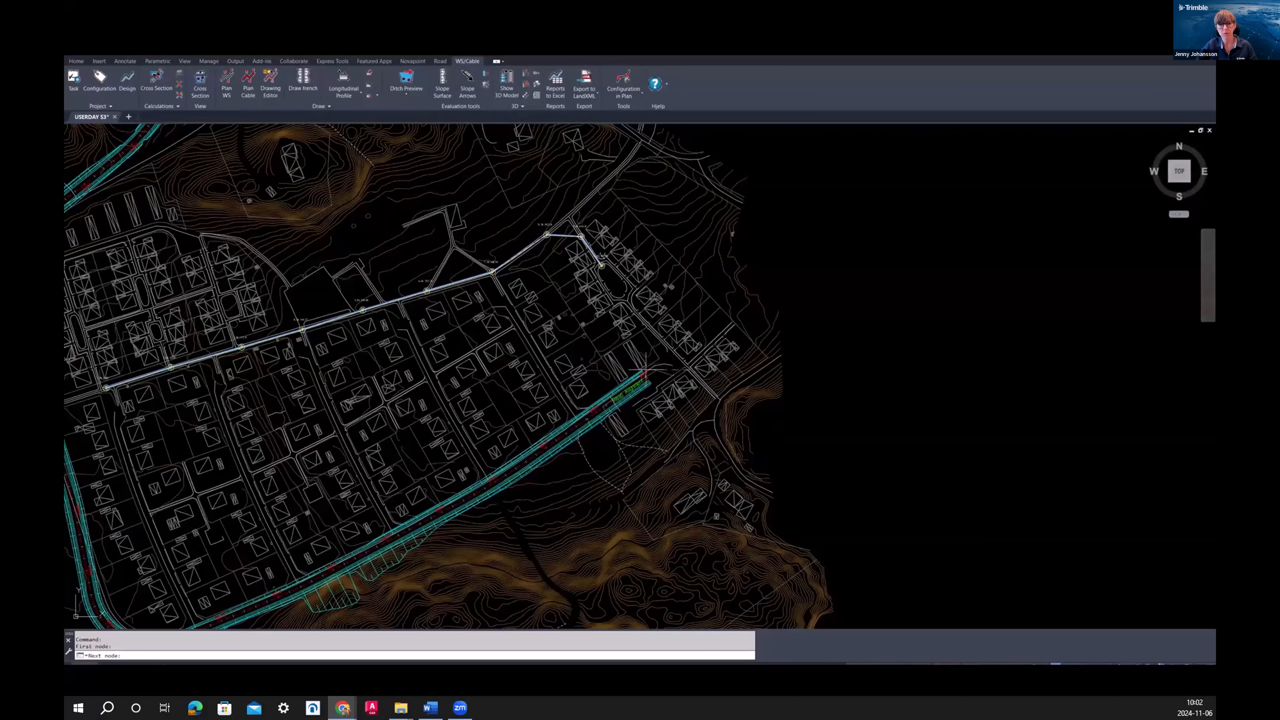
scroll(644, 371, "up", 3)
left_click(637, 380)
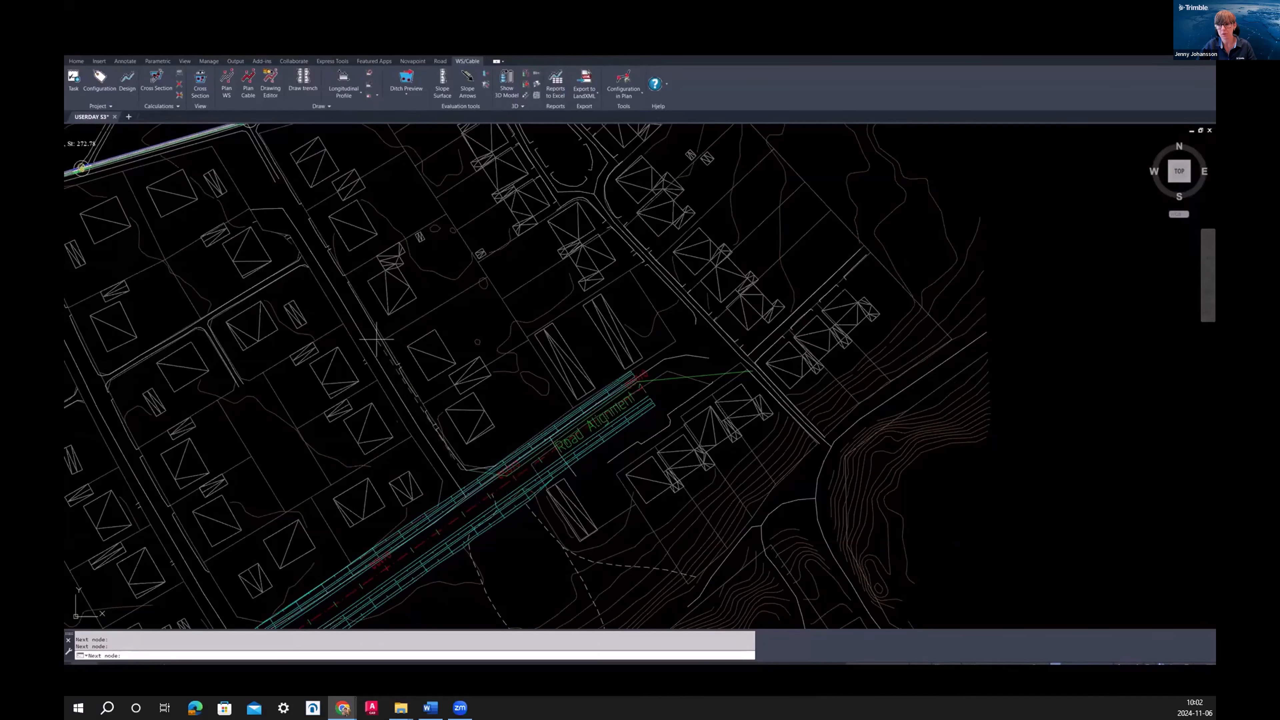
middle_click_drag(383, 302, 556, 457)
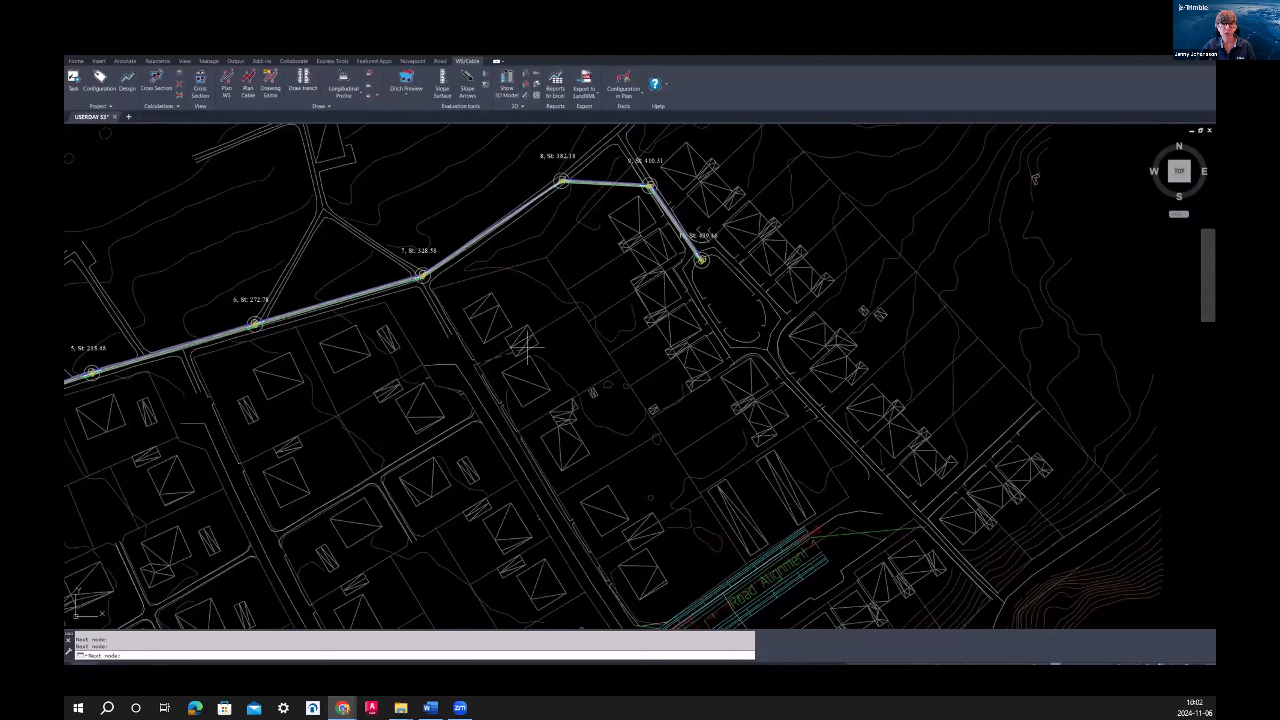
Finish the trench's node line and assign it the last listed cross section, keeping the trench name.
key("Return")
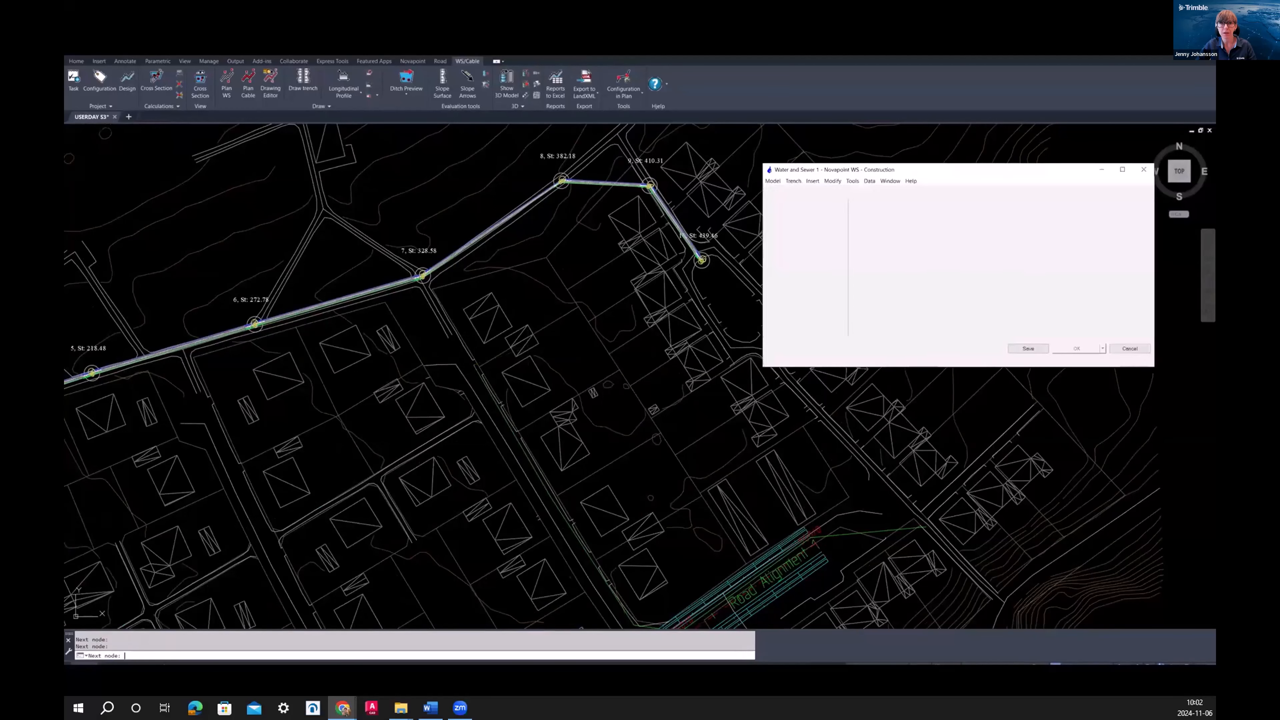
left_click(907, 239)
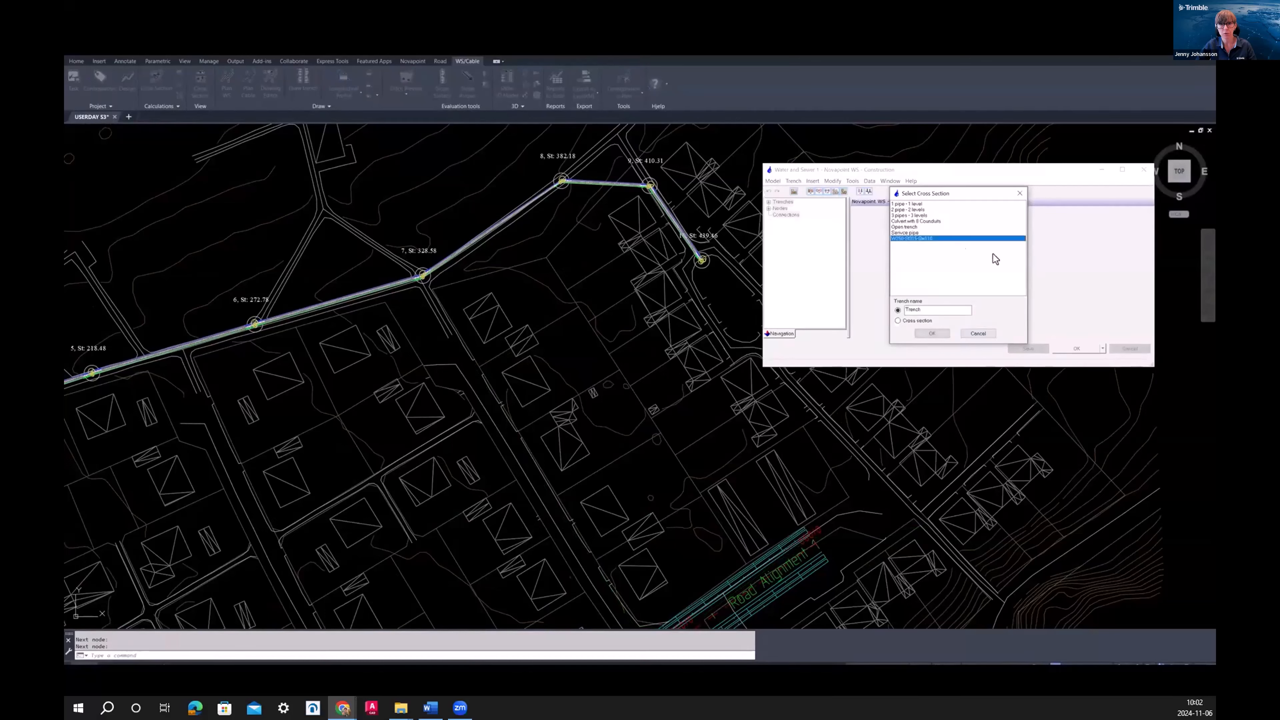
left_click(932, 333)
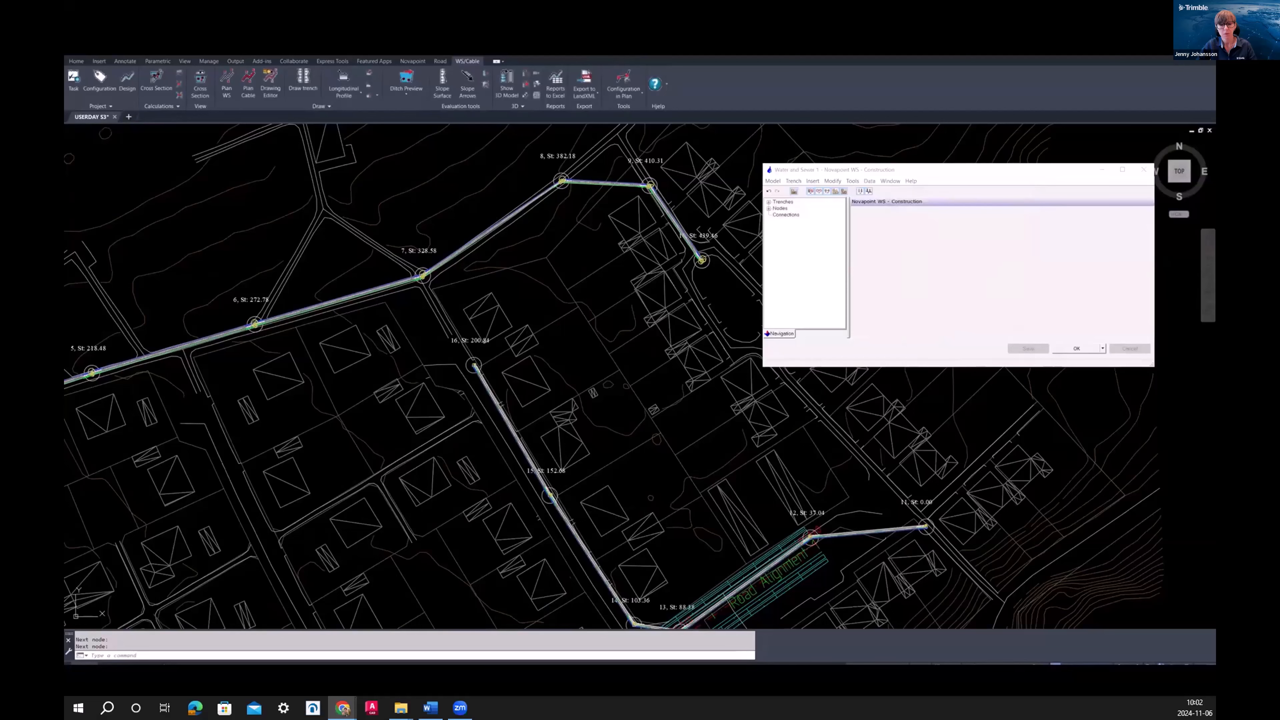
Open the vertical alignment view of the new trench, accepting the proposed drawing scale and units.
middle_click_drag(622, 489, 484, 395)
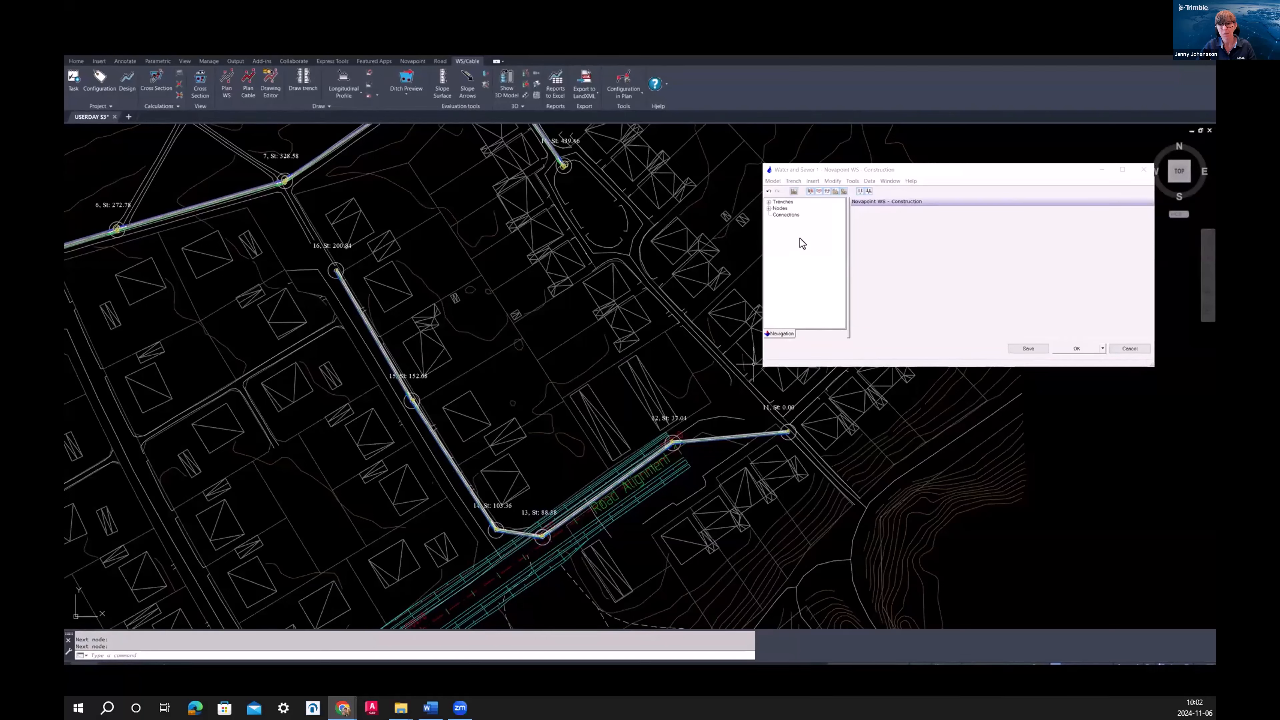
left_click(893, 180)
left_click(903, 231)
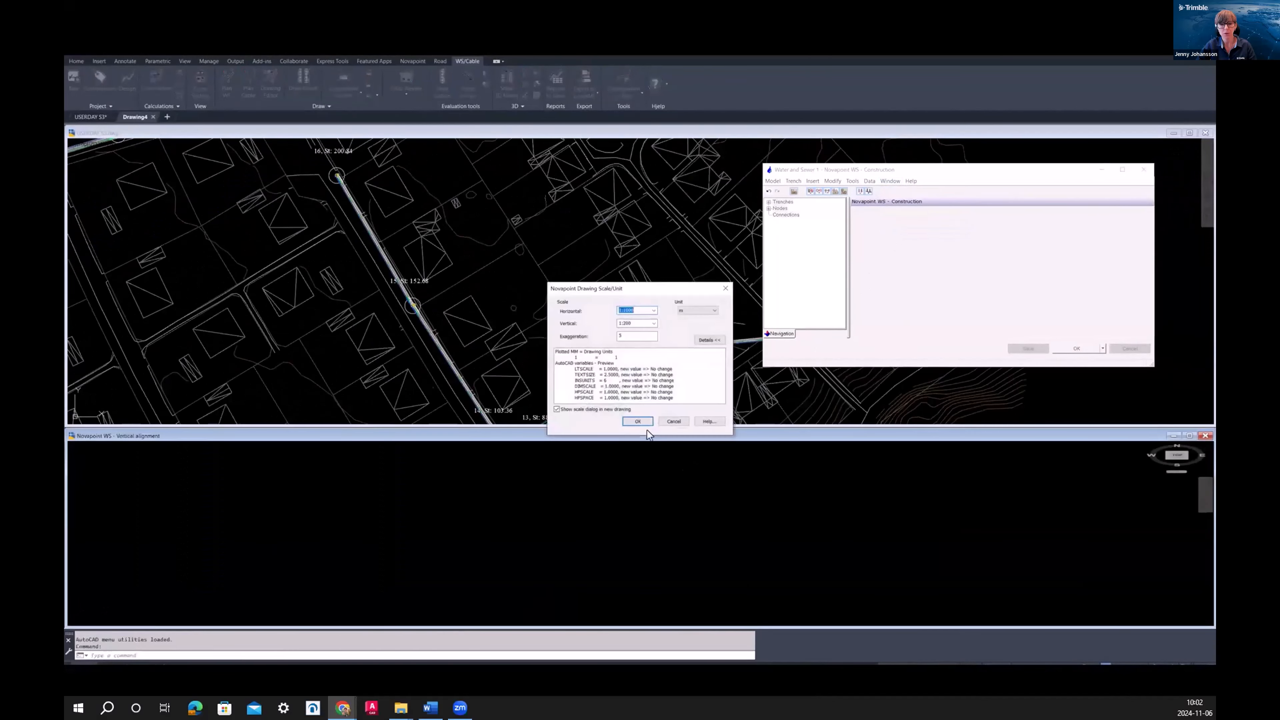
left_click(636, 420)
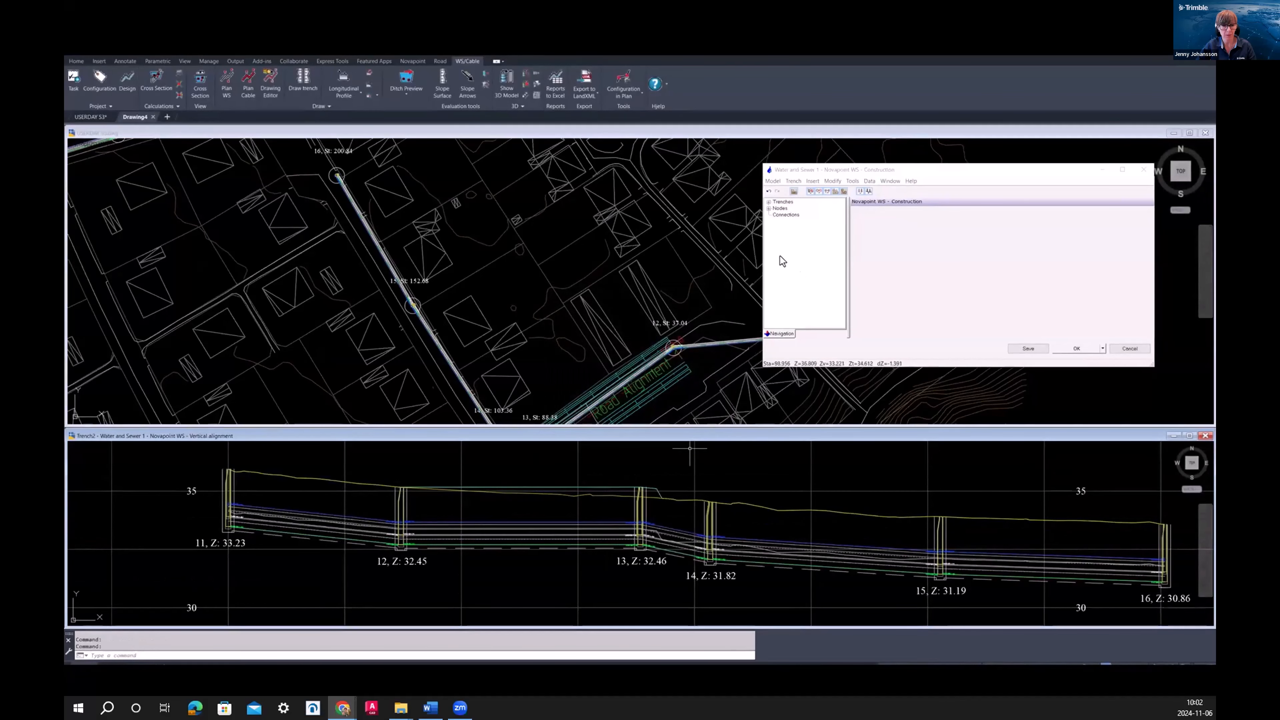
Examine the new trench's profile between nodes 12 and 14 and its pipe labels in plan at node 11.
left_click(750, 458)
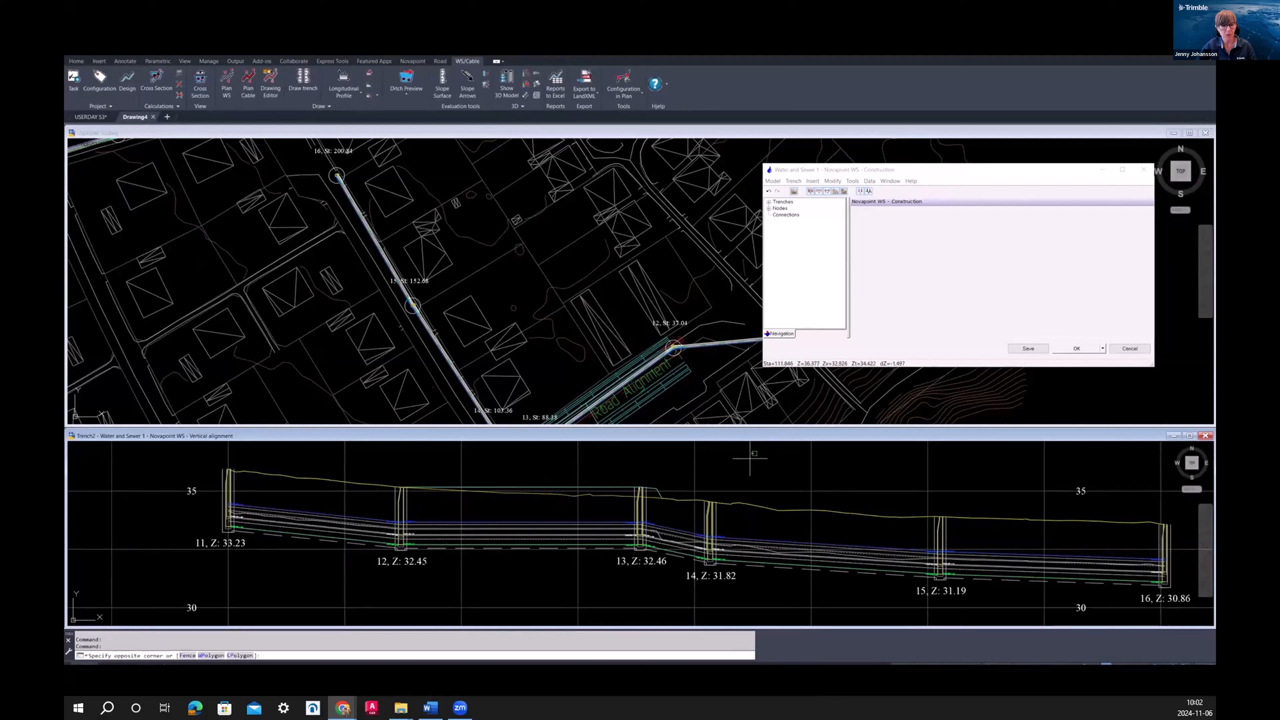
left_click(737, 475)
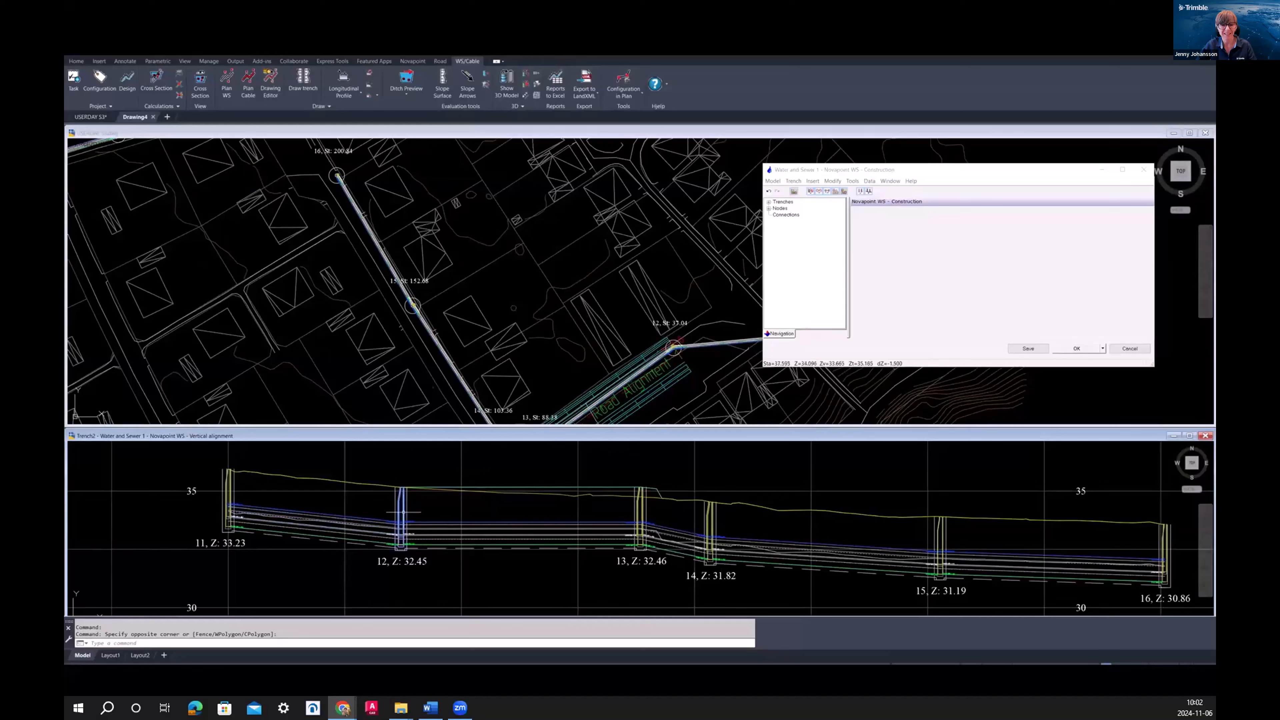
scroll(424, 484, "up", 4)
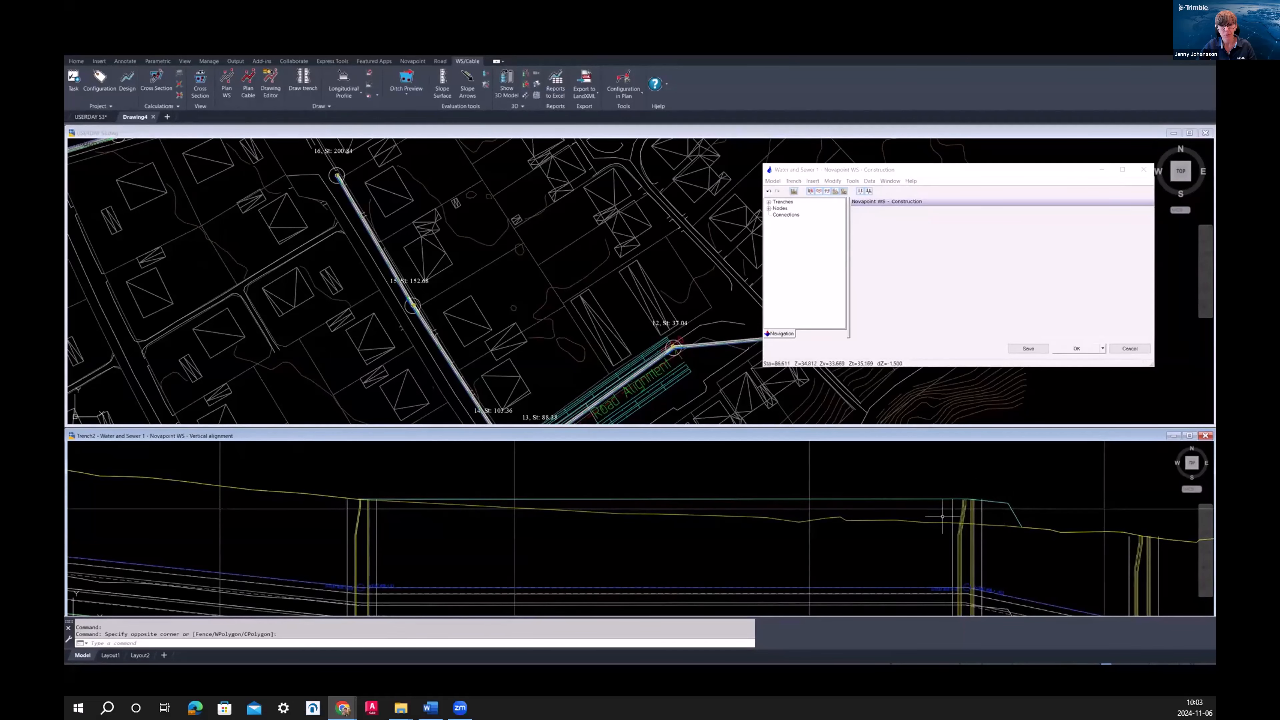
scroll(978, 508, "down", 2)
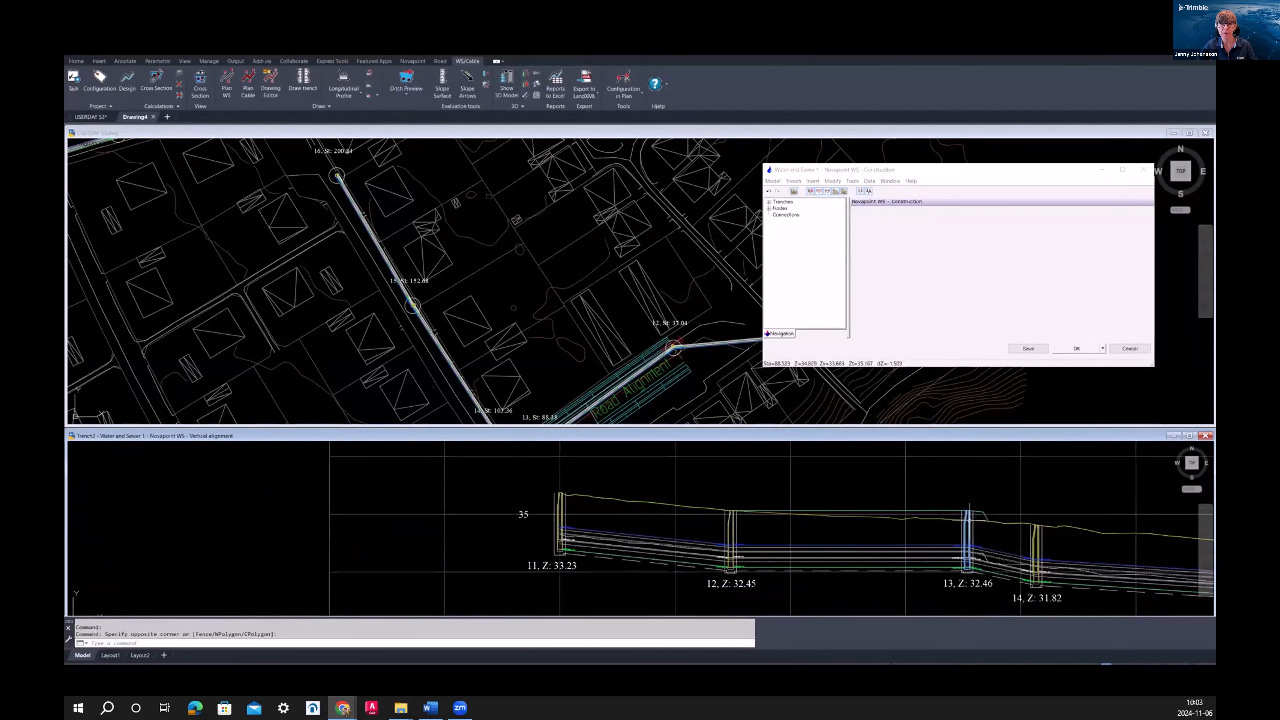
middle_click_drag(976, 533, 784, 519)
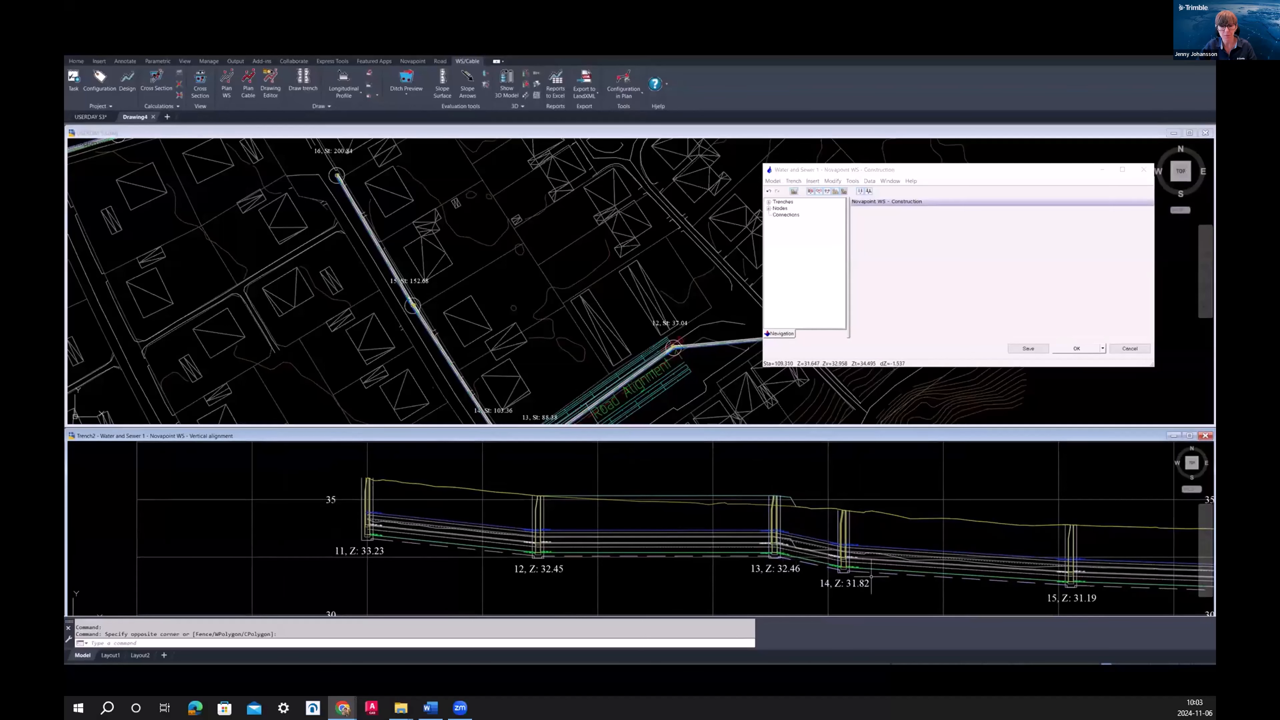
middle_click_drag(554, 377, 542, 325)
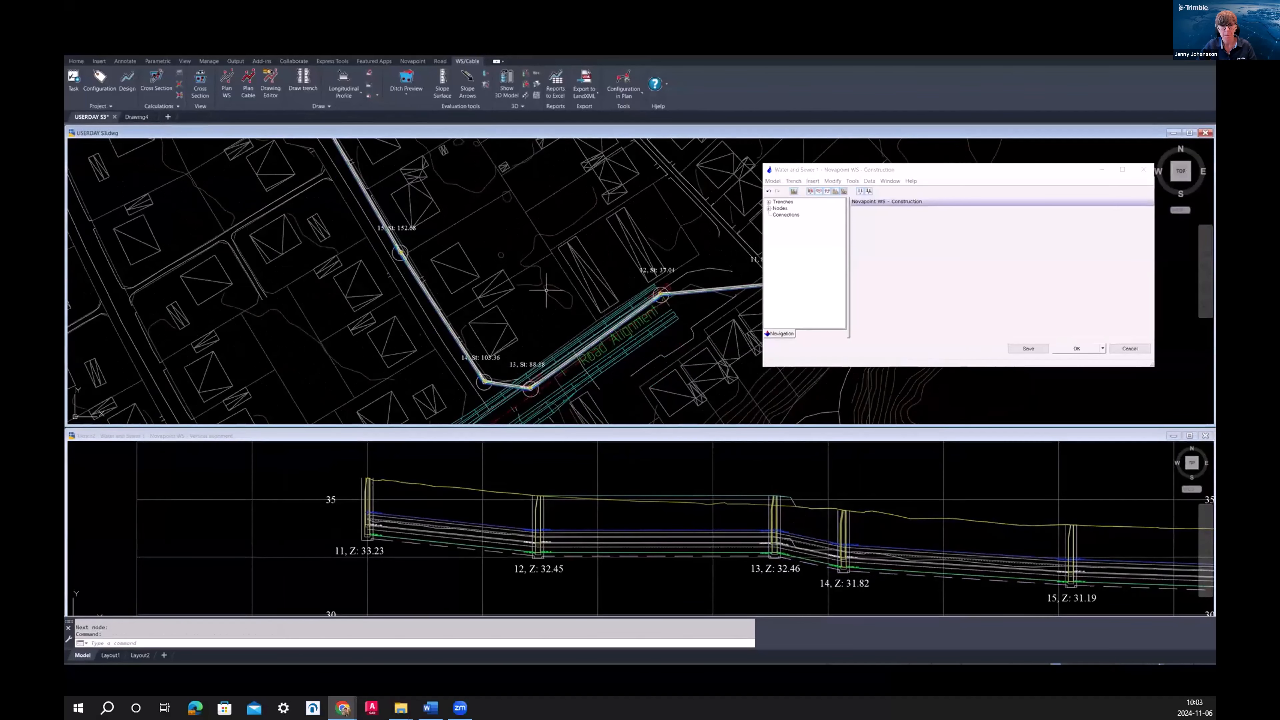
middle_click_drag(600, 274, 456, 275)
scroll(634, 289, "up", 5)
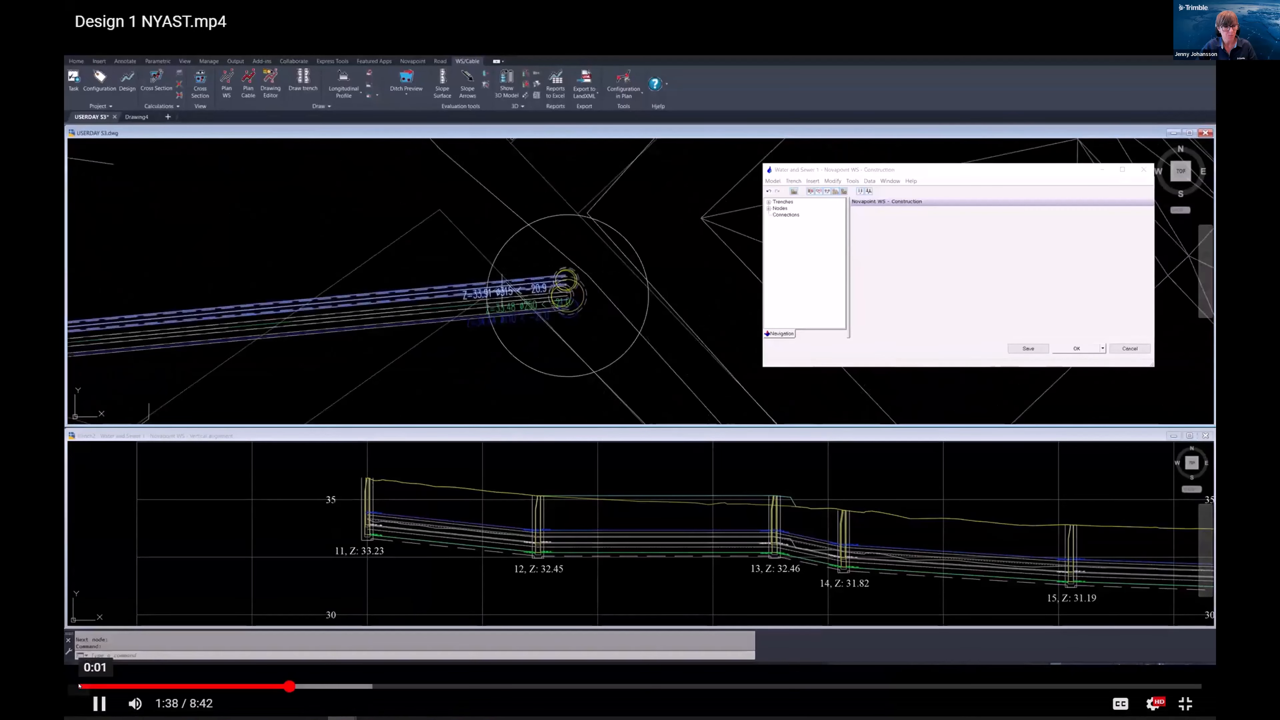
left_click(92, 702)
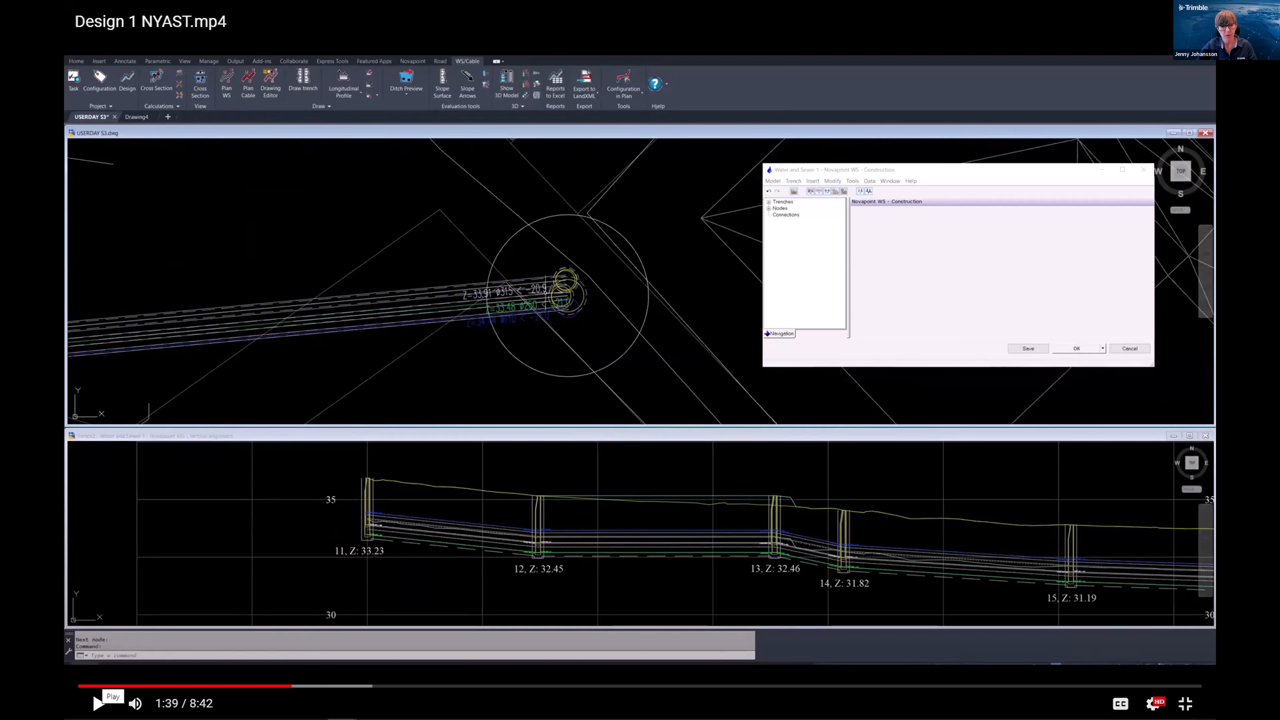
left_click(93, 694)
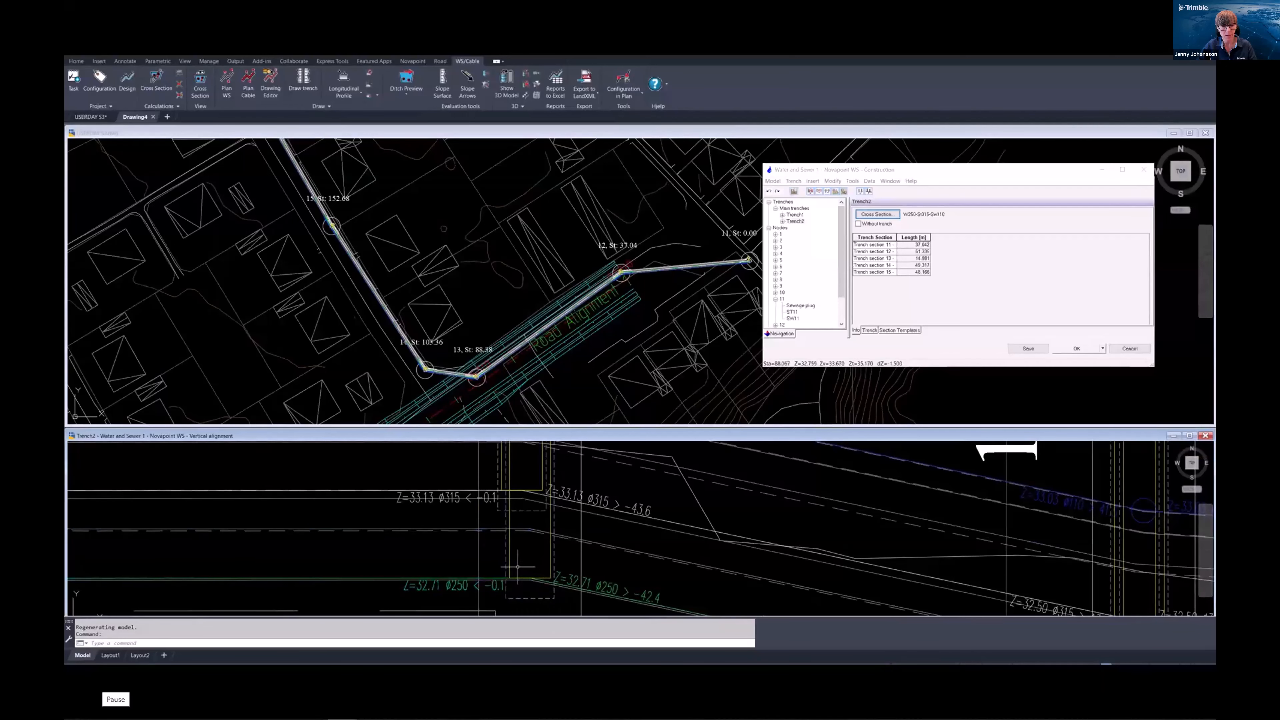
left_click(91, 704)
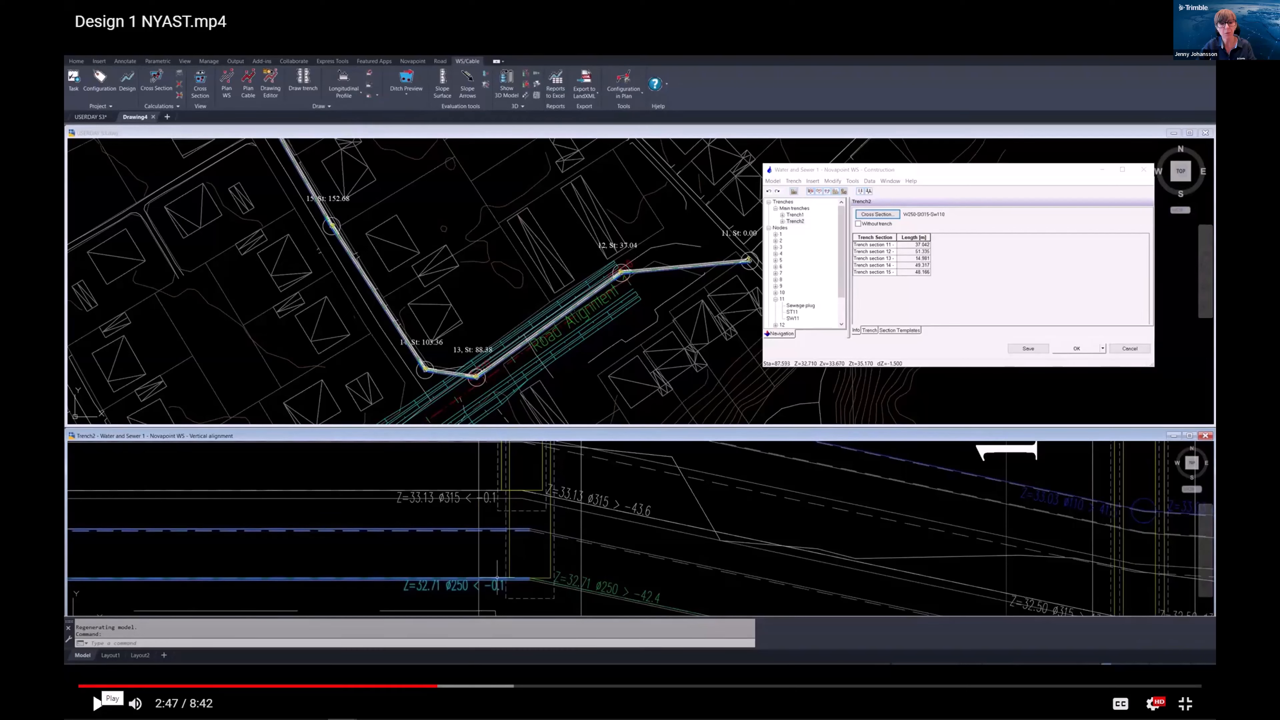
left_click(97, 704)
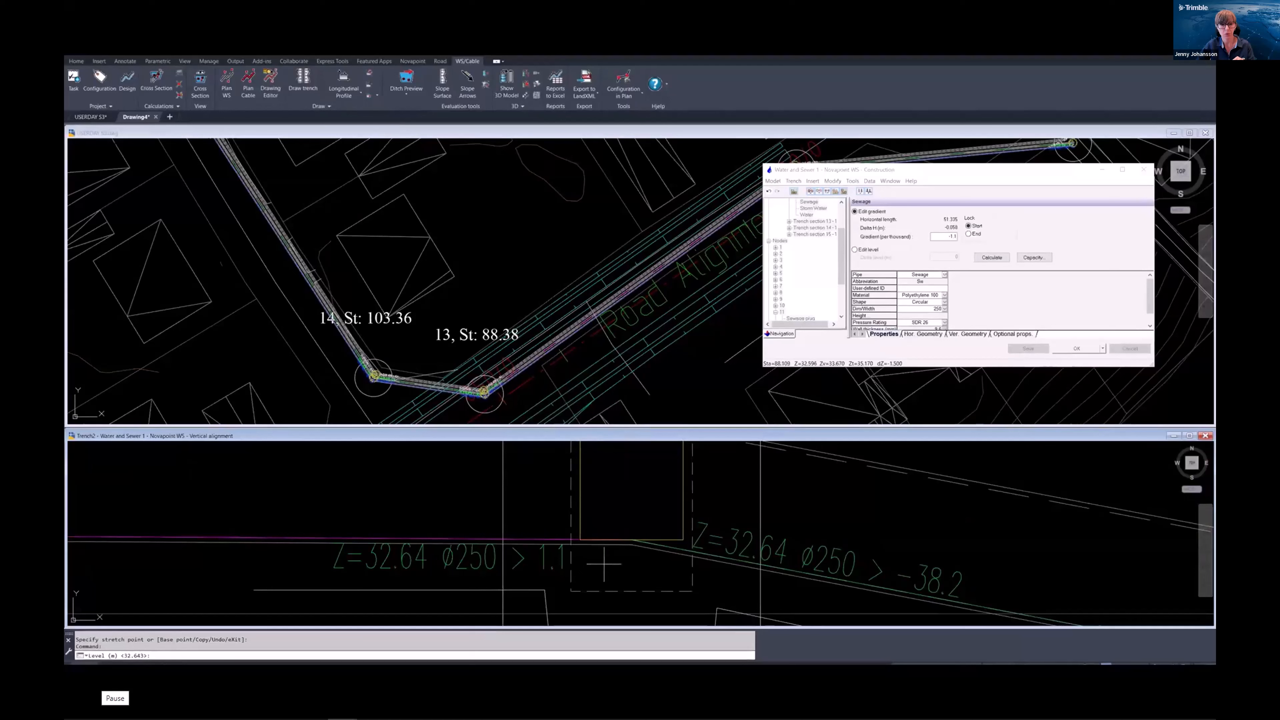
Set the level of the sewage pipe in trench section 12-13 to 32.66 m at node 13.
type("32.66")
key("Return")
key("Escape")
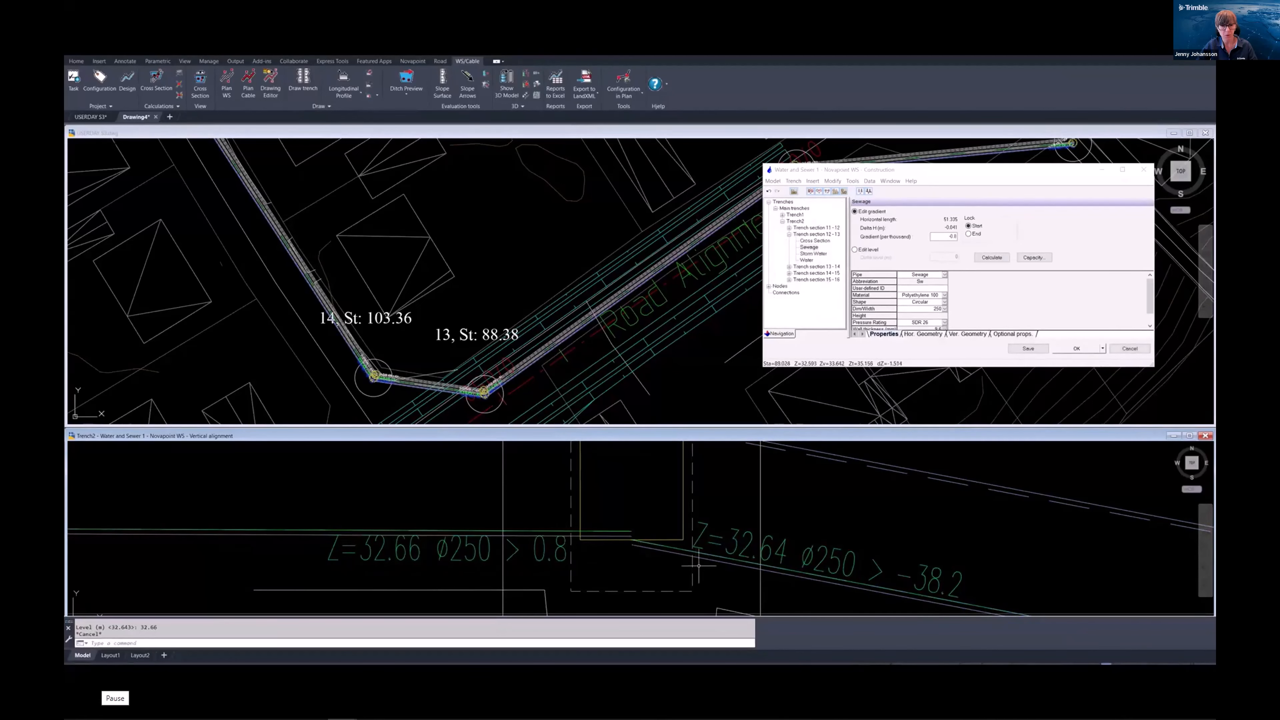
Set the level of the sewage pipe in trench section 13-14 to 32.10 m at node 14.
scroll(714, 533, "down", 8)
middle_click_drag(840, 549, 385, 522)
middle_click_drag(474, 557, 252, 557)
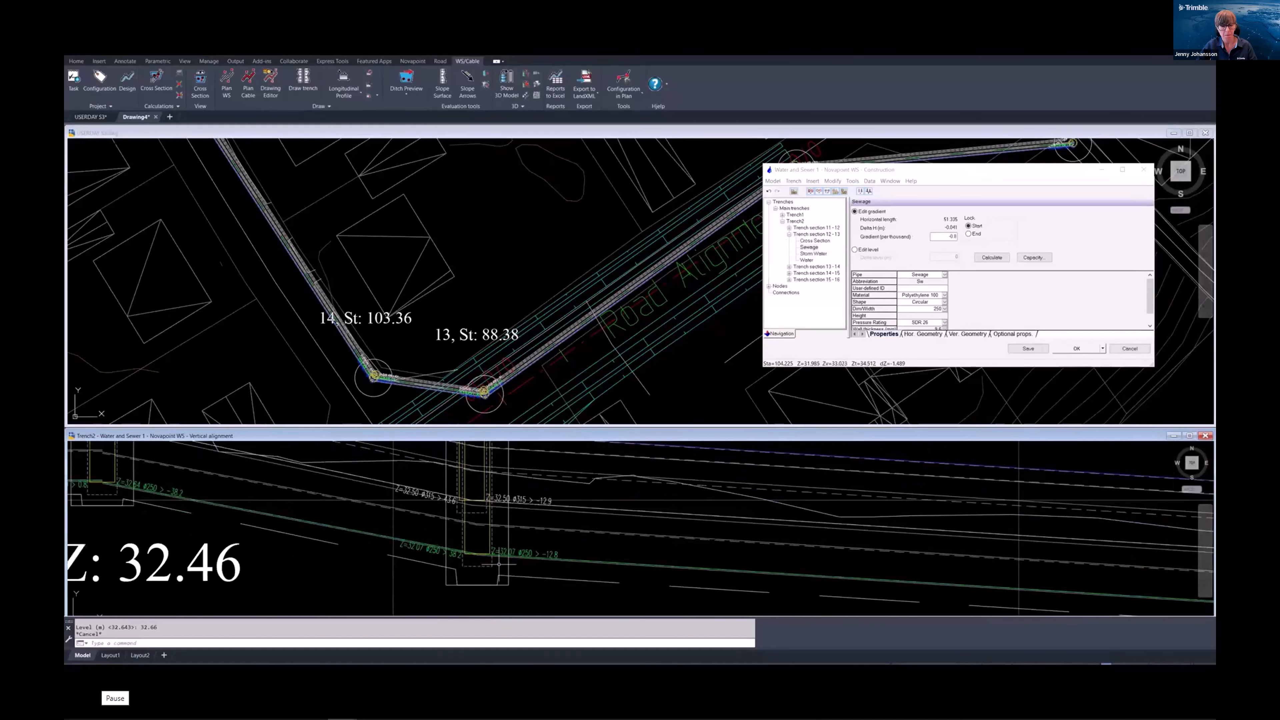
scroll(471, 558, "up", 6)
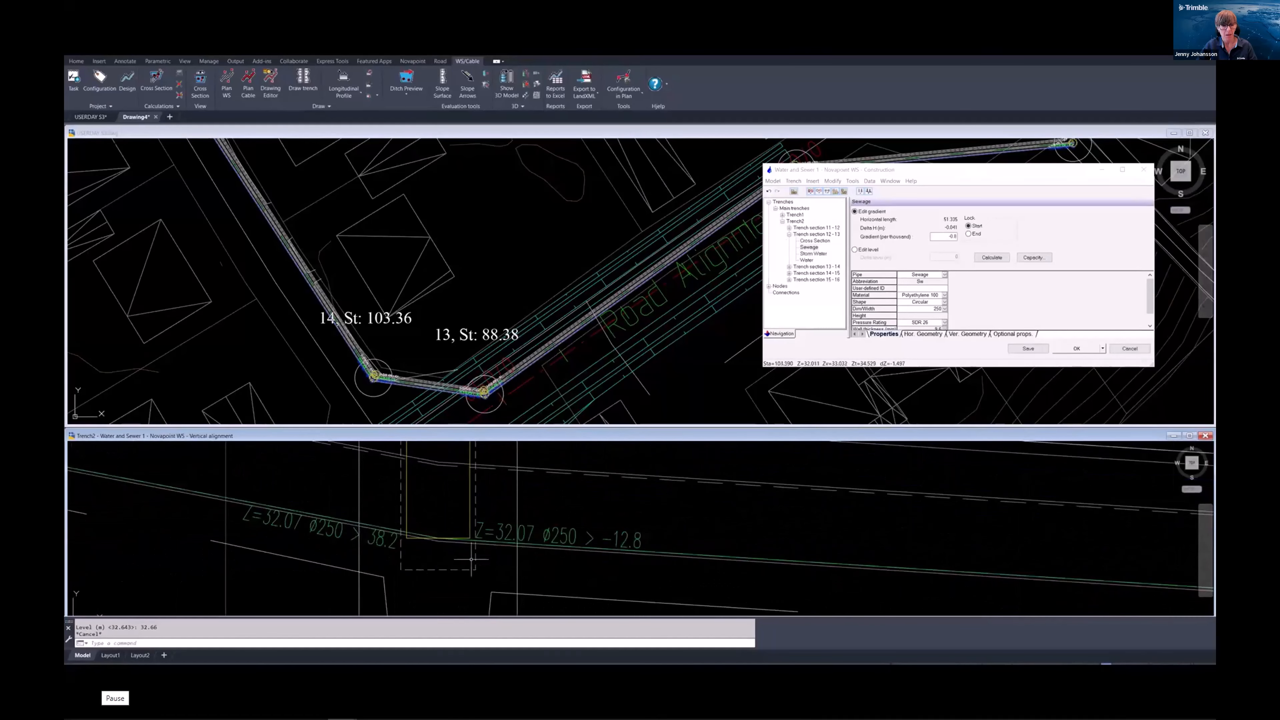
right_click(385, 527)
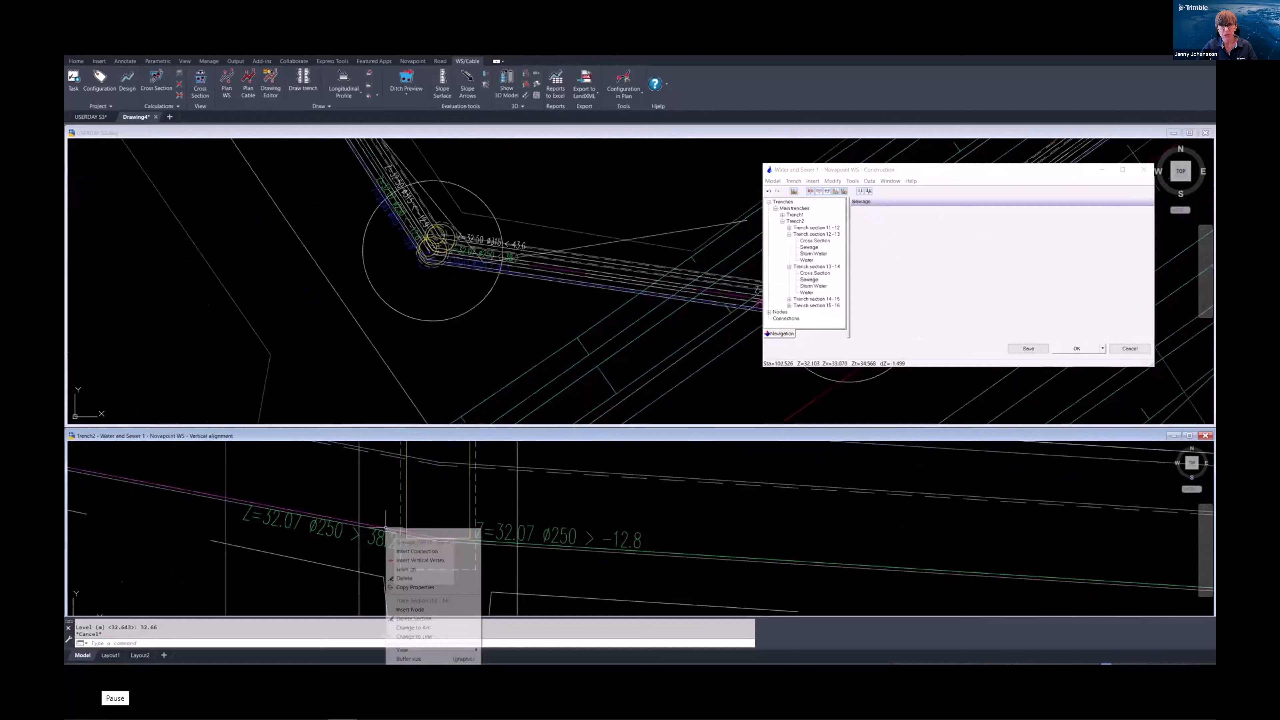
left_click(422, 568)
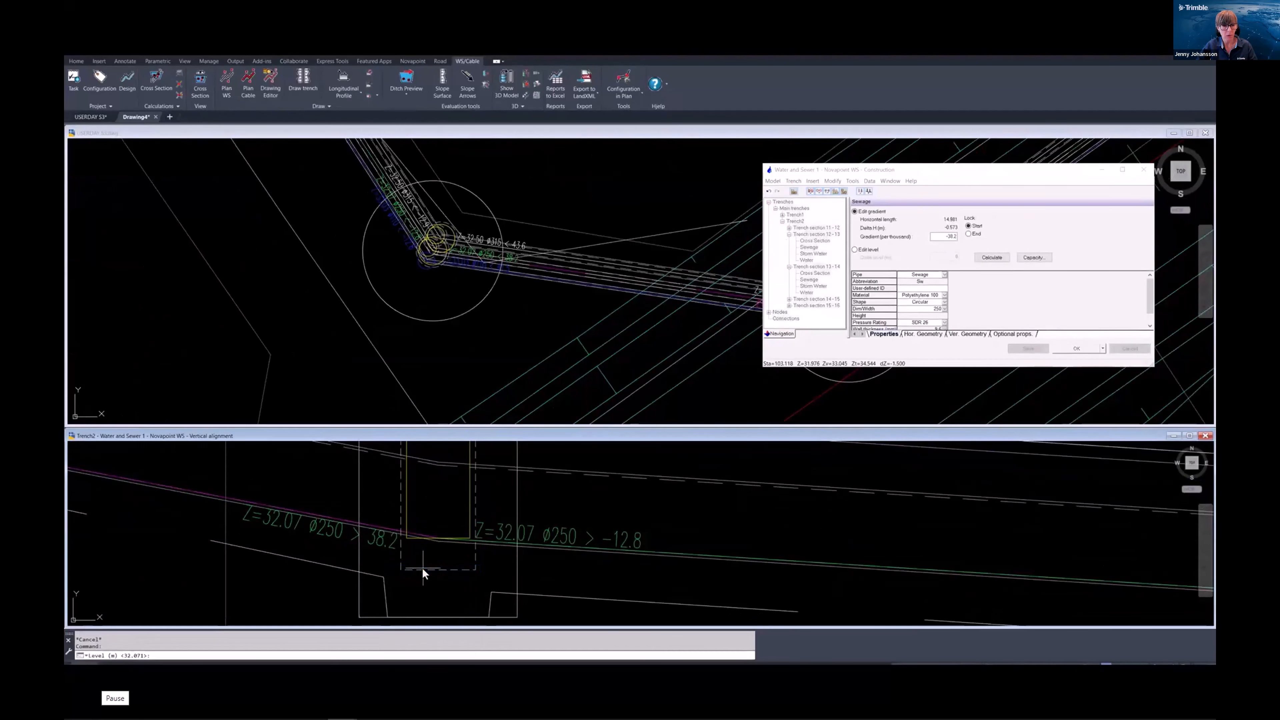
type("32.10")
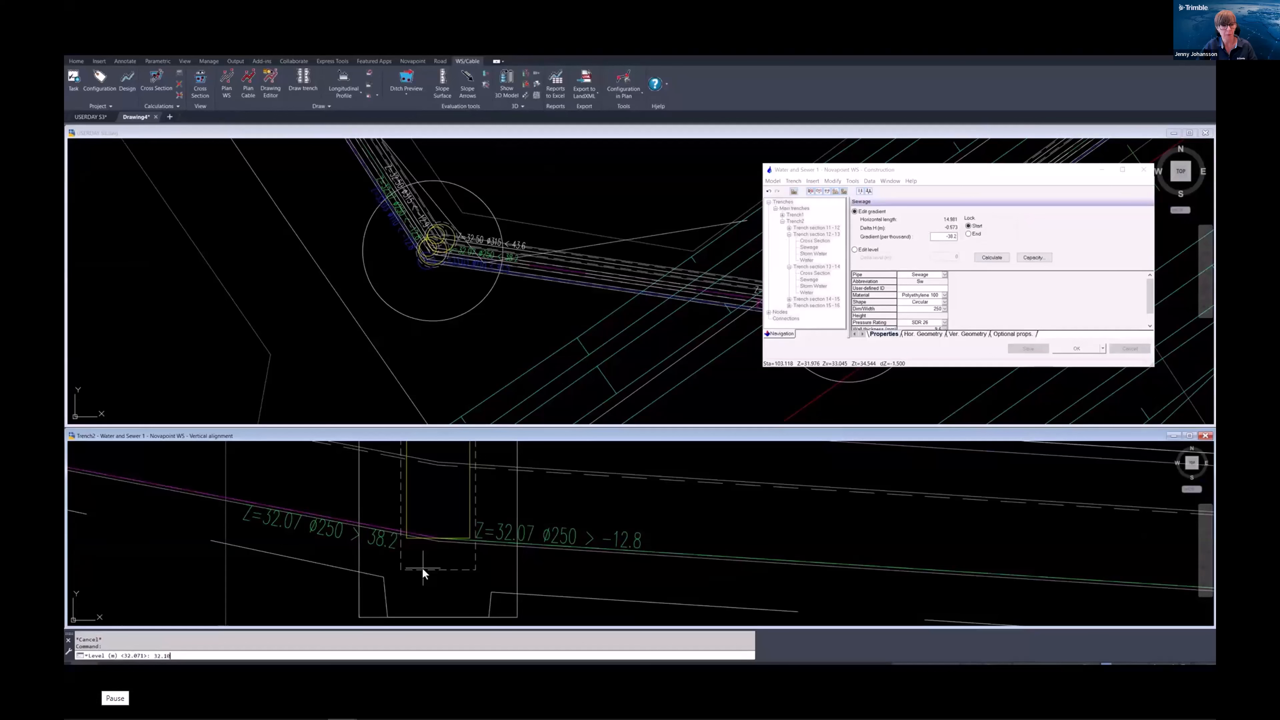
key("Return")
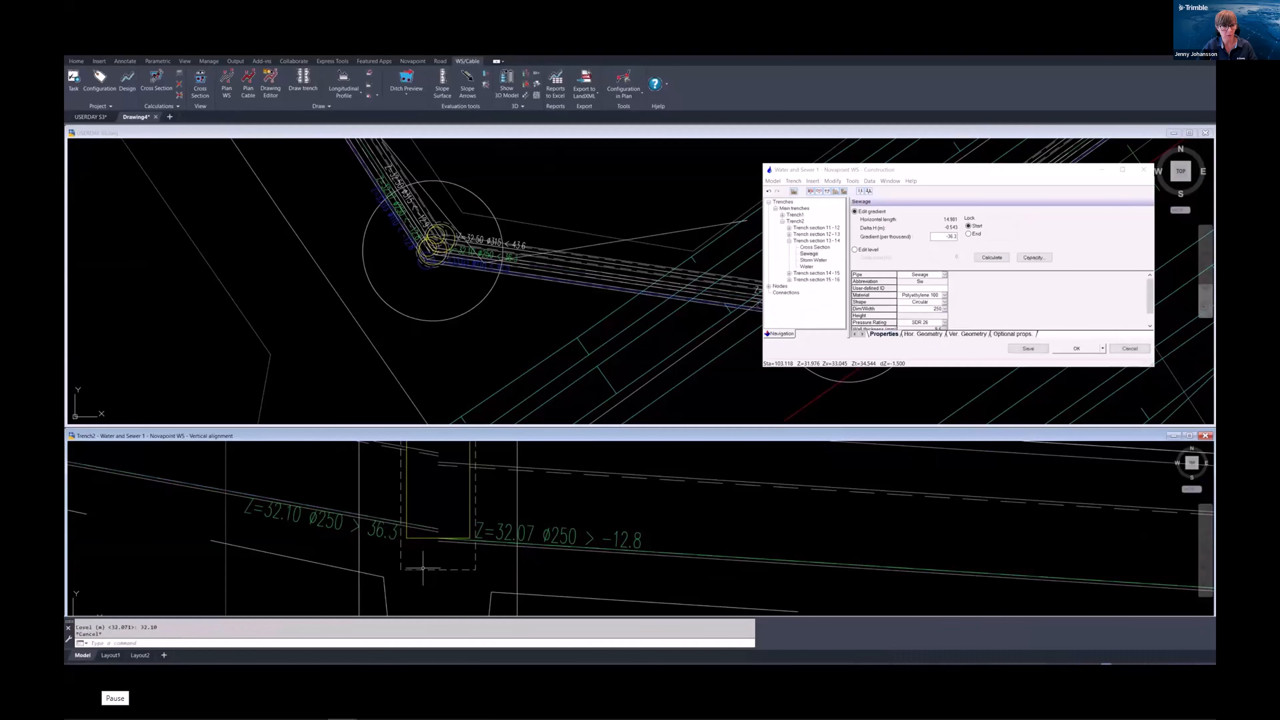
Set the level of the sewage pipe in trench section 14-15 to 32.08 m at node 14.
right_click(510, 526)
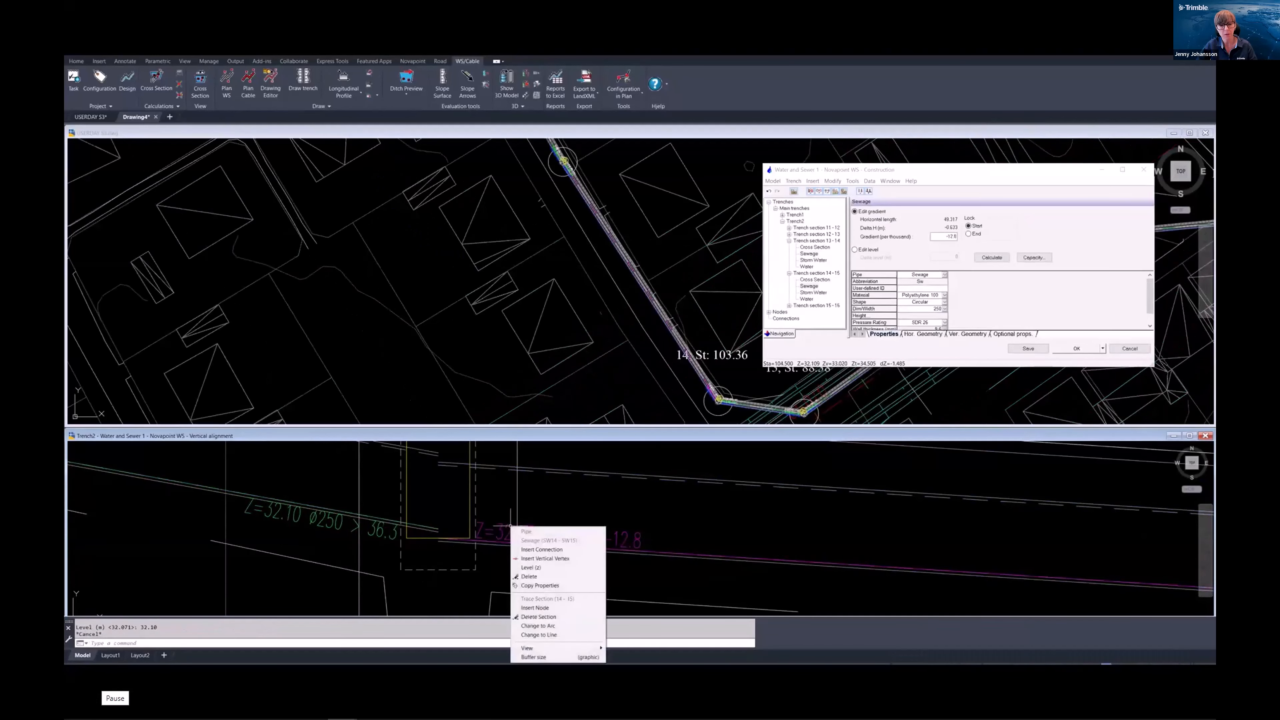
left_click(531, 567)
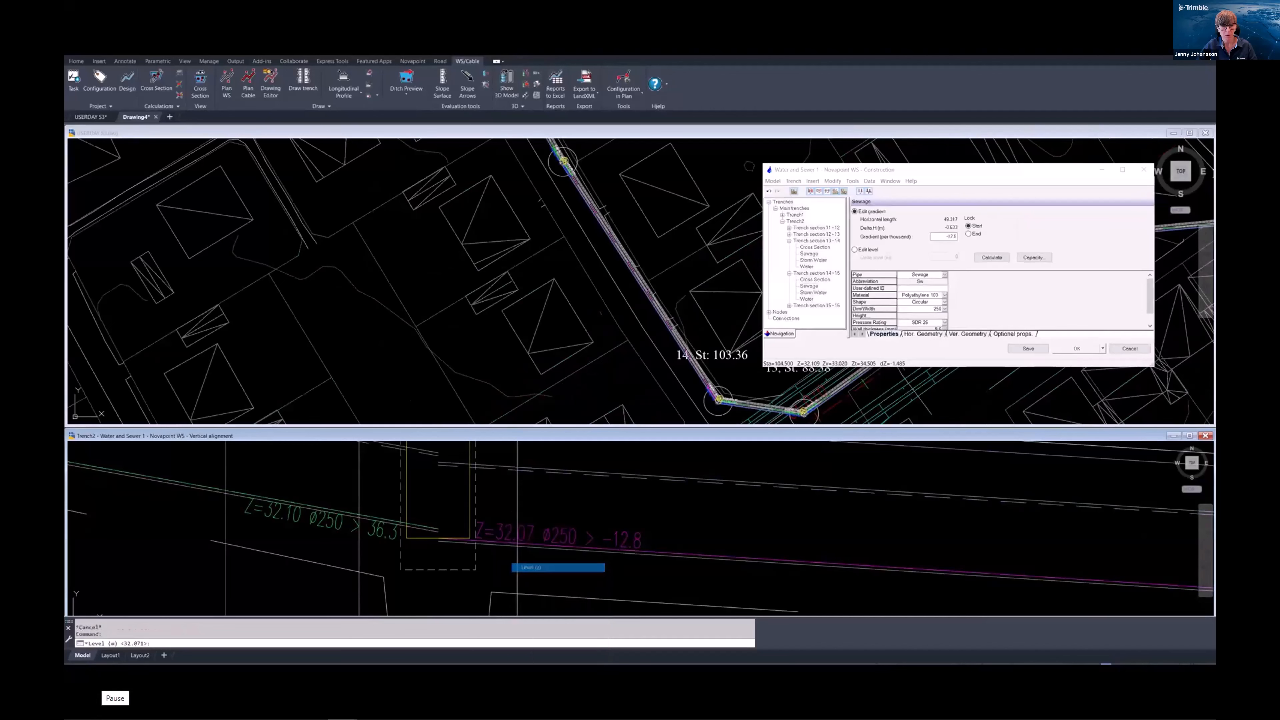
type("32.")
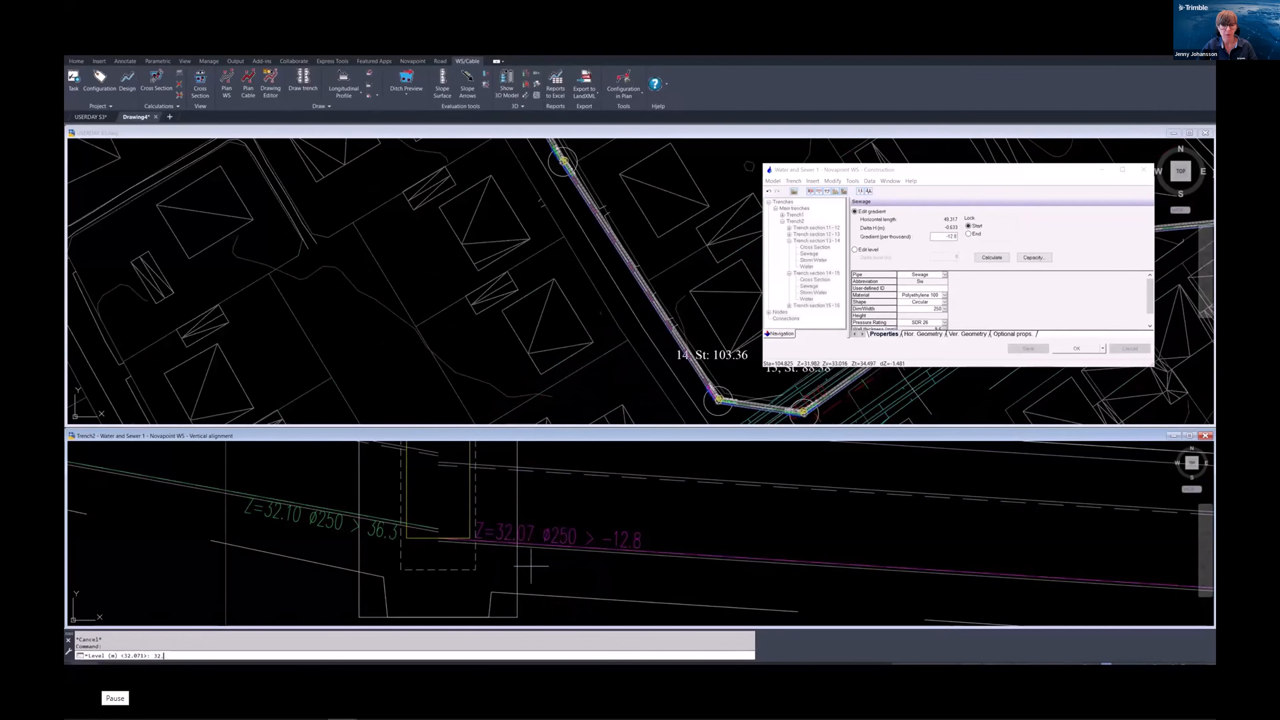
type("08")
key("Return")
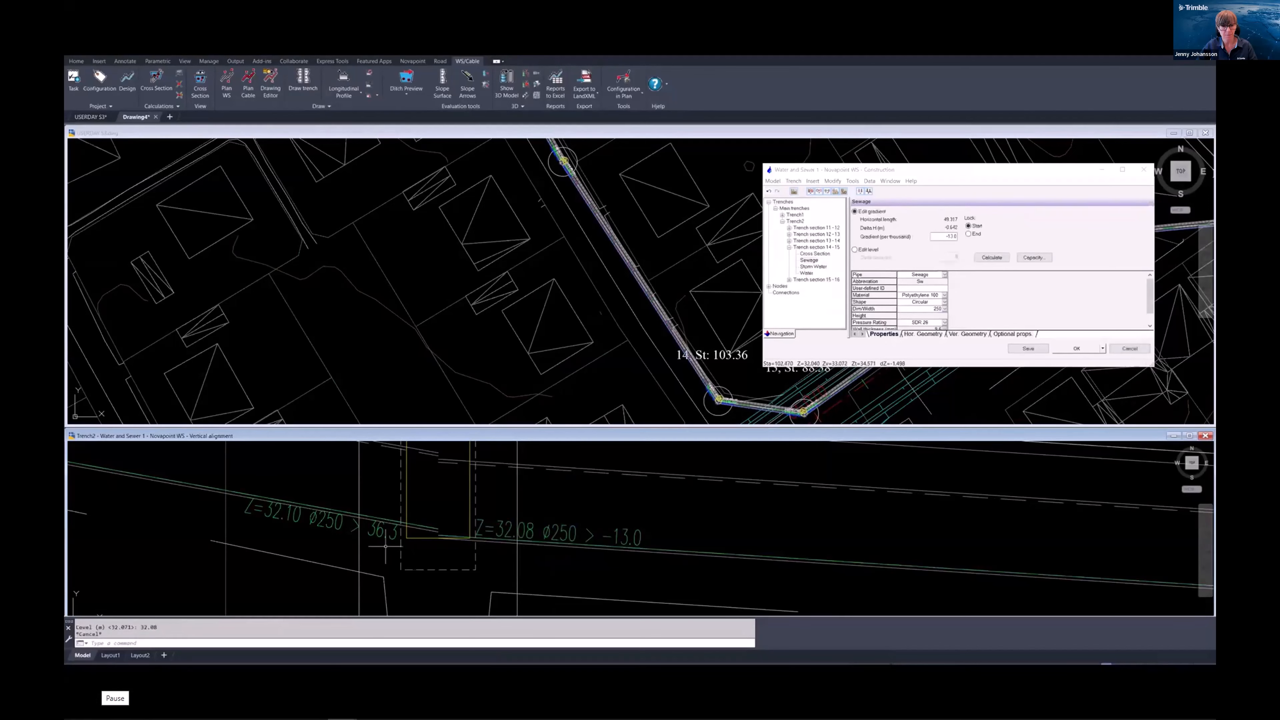
Examine the Trench2 profile from node 11 to node 16 and the sewage pipe labels at nodes 13 and 14.
scroll(385, 546, "down", 5)
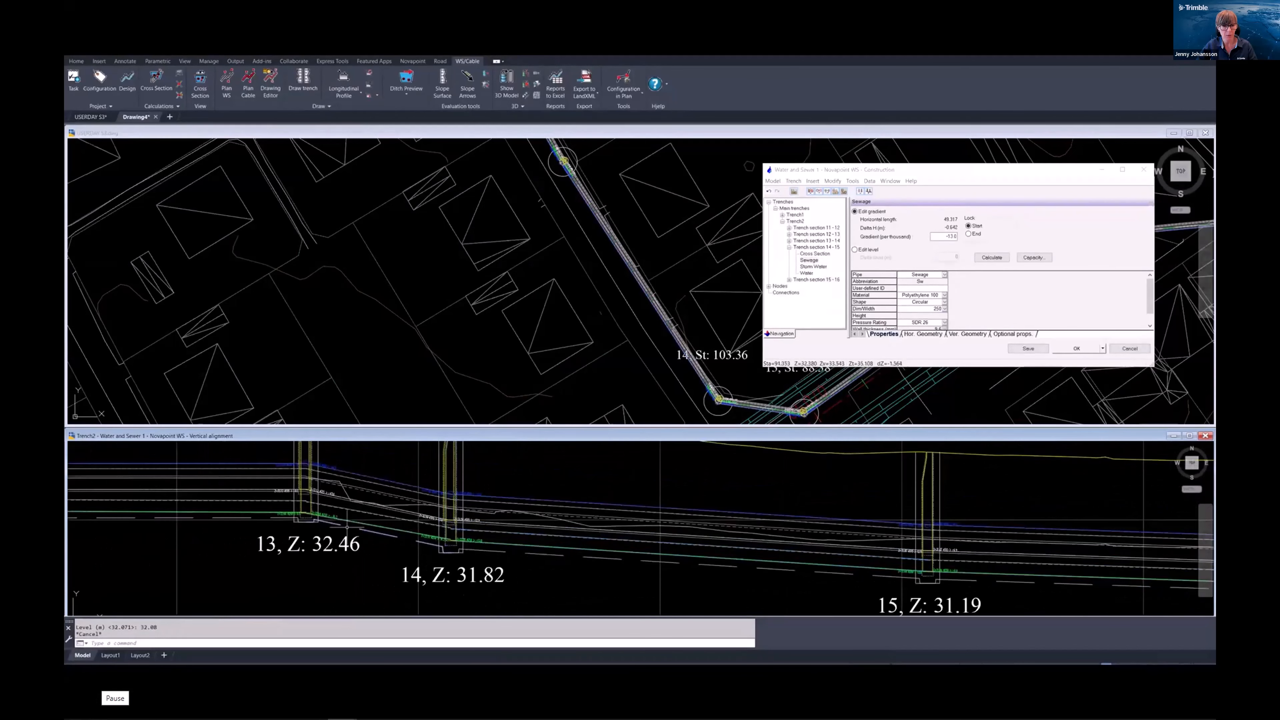
scroll(434, 534, "down", 4)
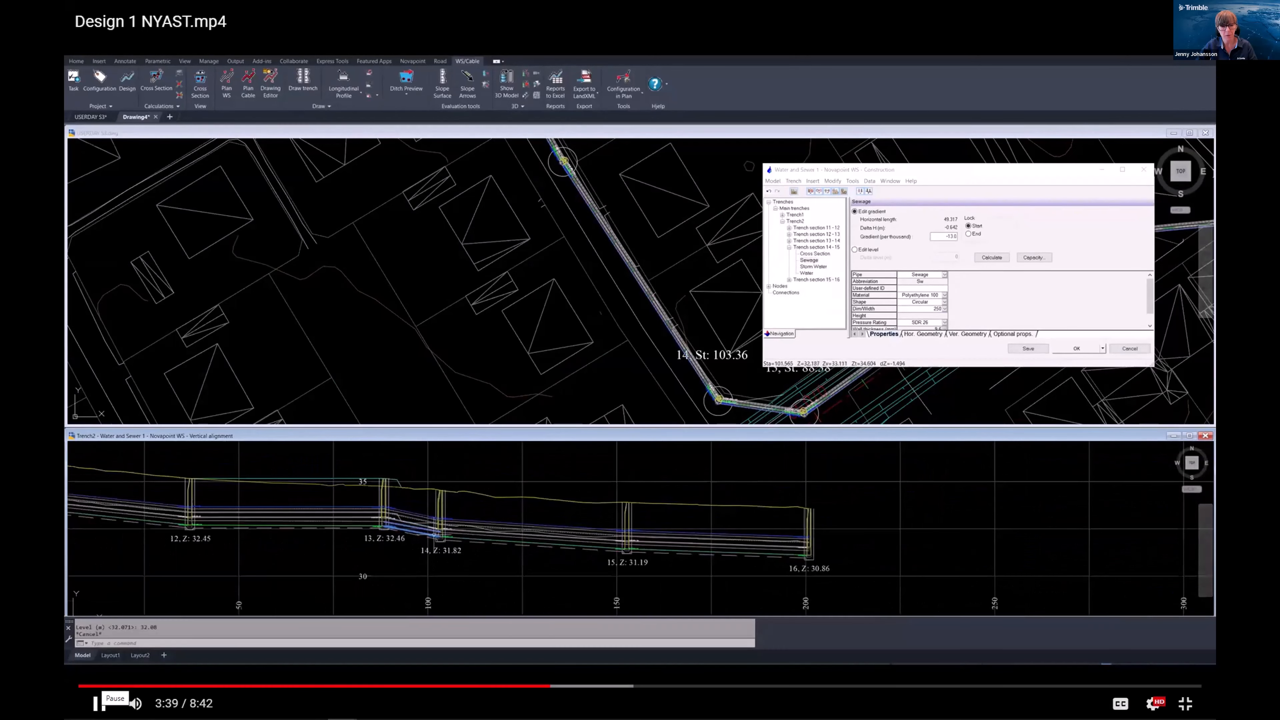
middle_click_drag(433, 535, 537, 555)
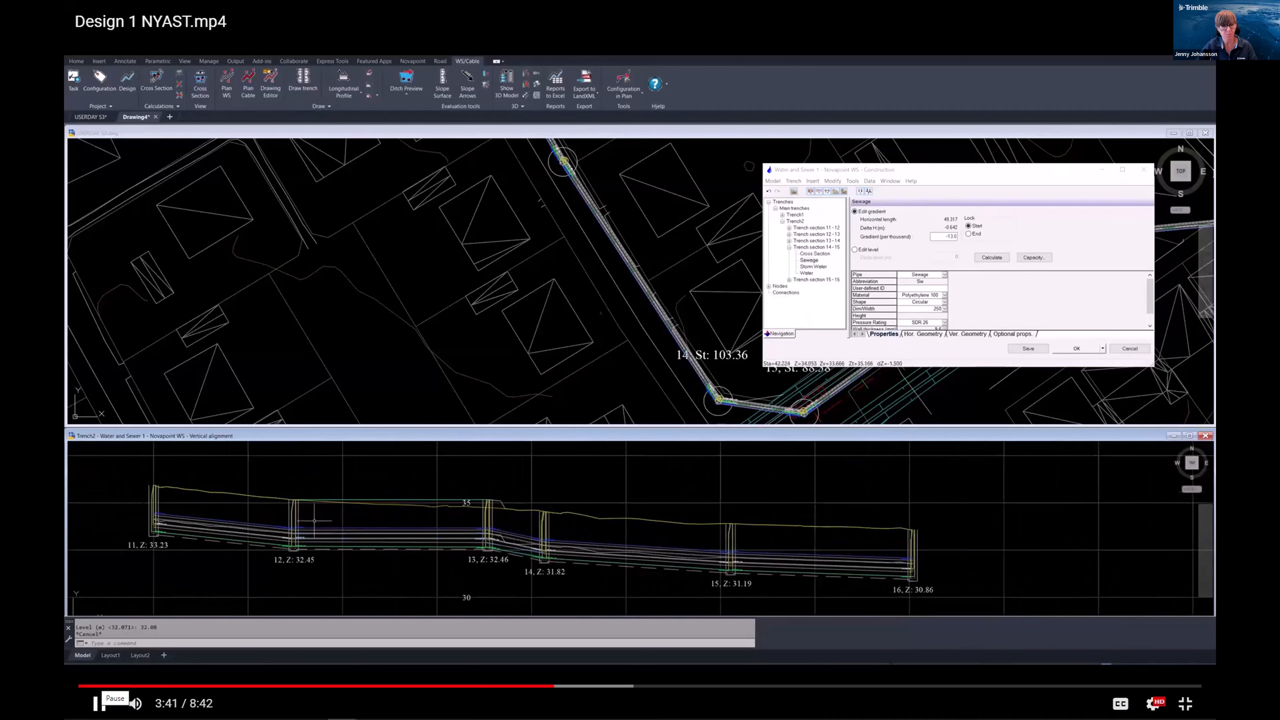
left_click(99, 703)
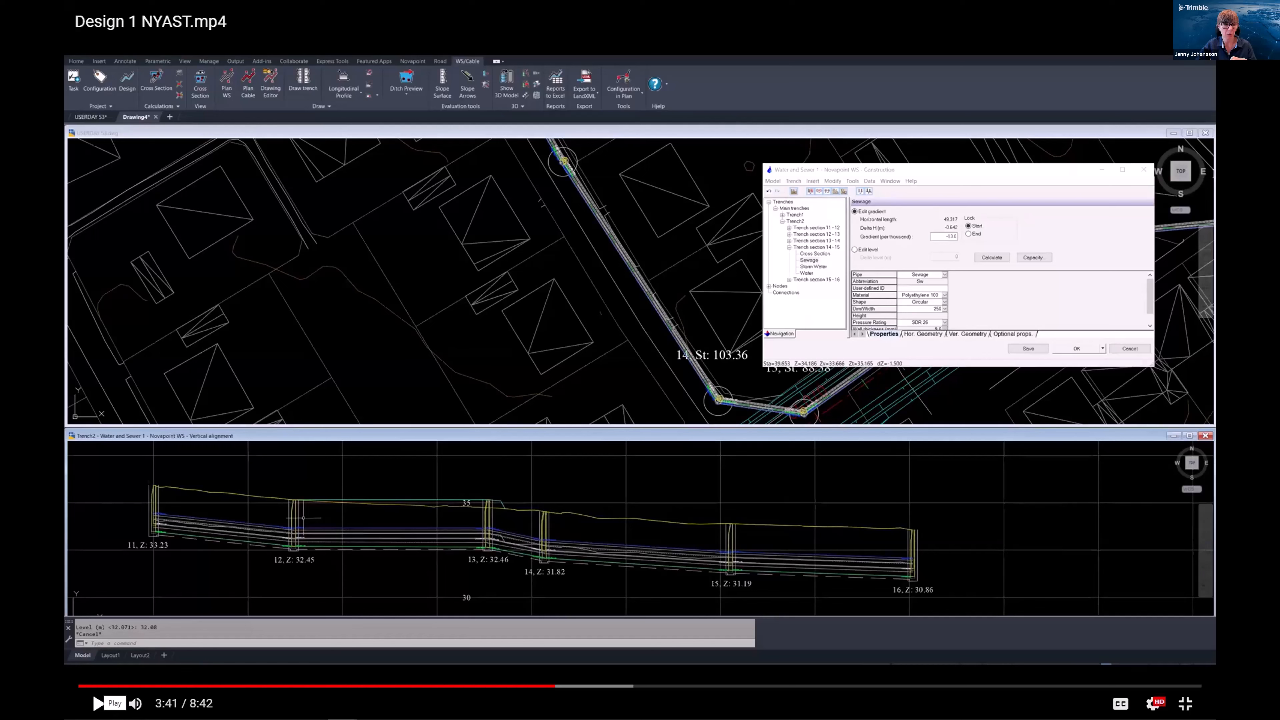
left_click(98, 703)
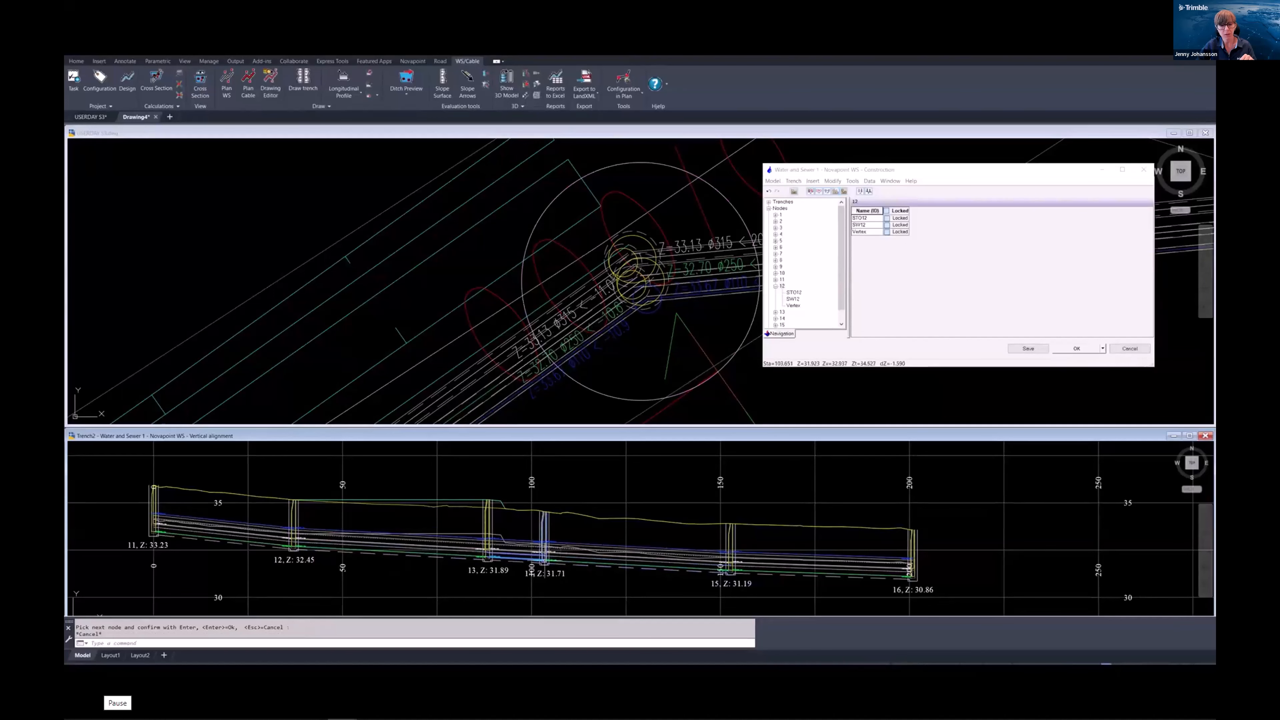
scroll(539, 560, "up", 6)
scroll(538, 559, "up", 2)
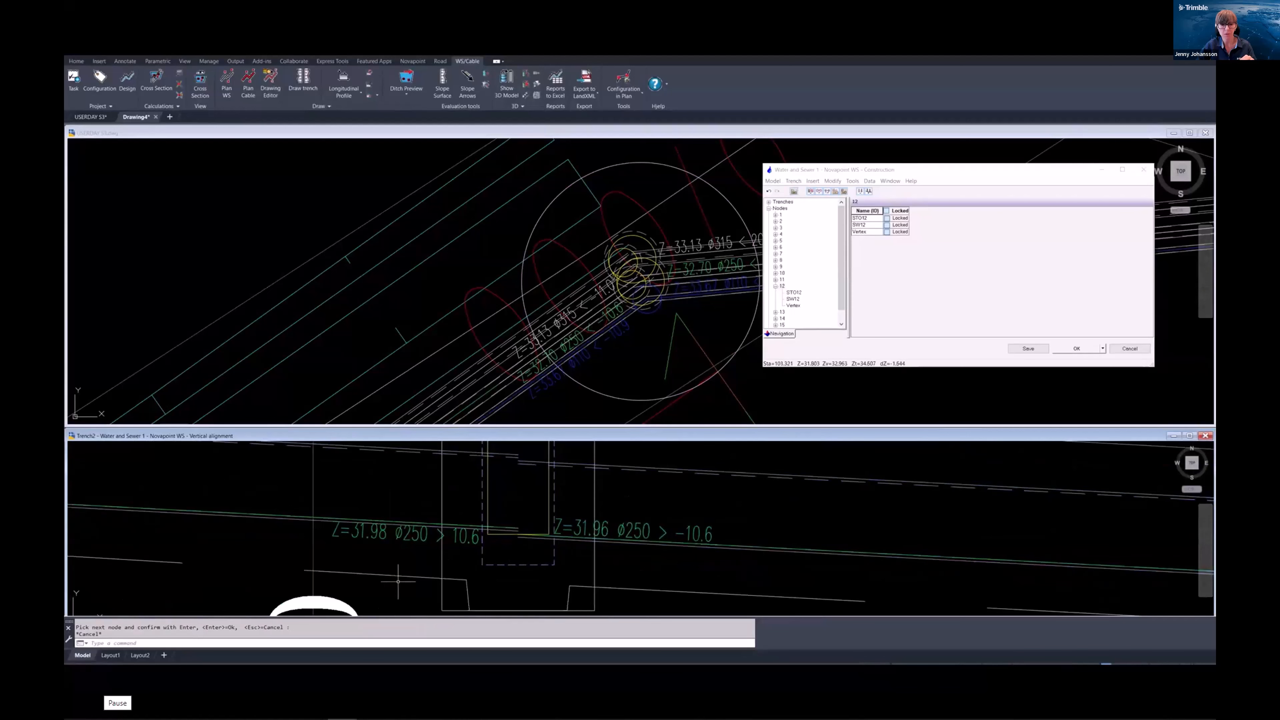
scroll(316, 557, "down", 5)
scroll(323, 556, "up", 5)
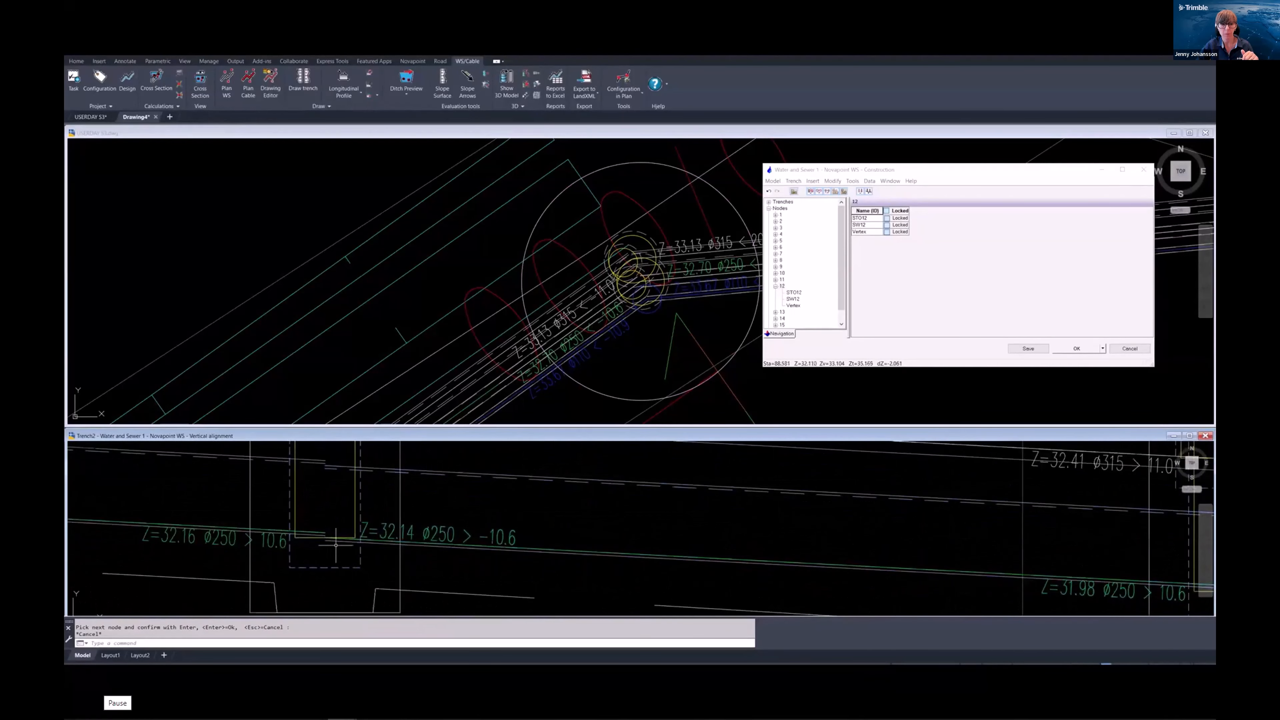
scroll(493, 524, "down", 4)
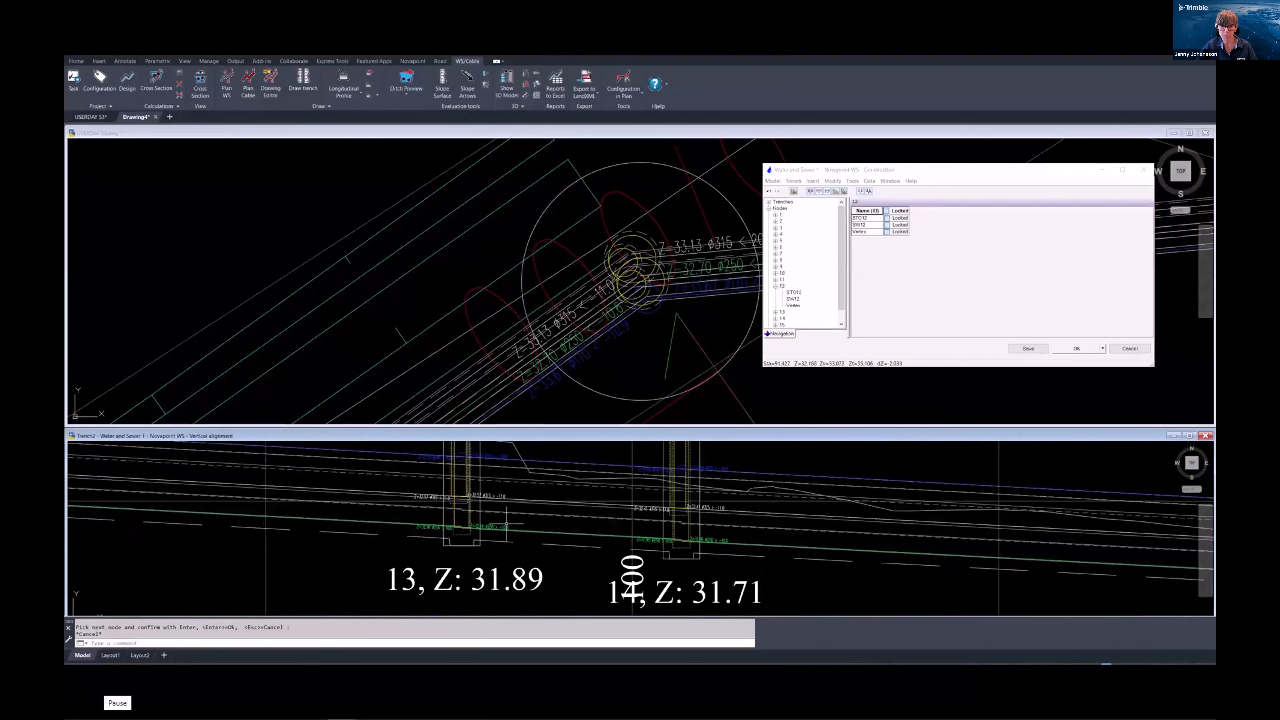
scroll(554, 524, "down", 2)
scroll(564, 526, "down", 3)
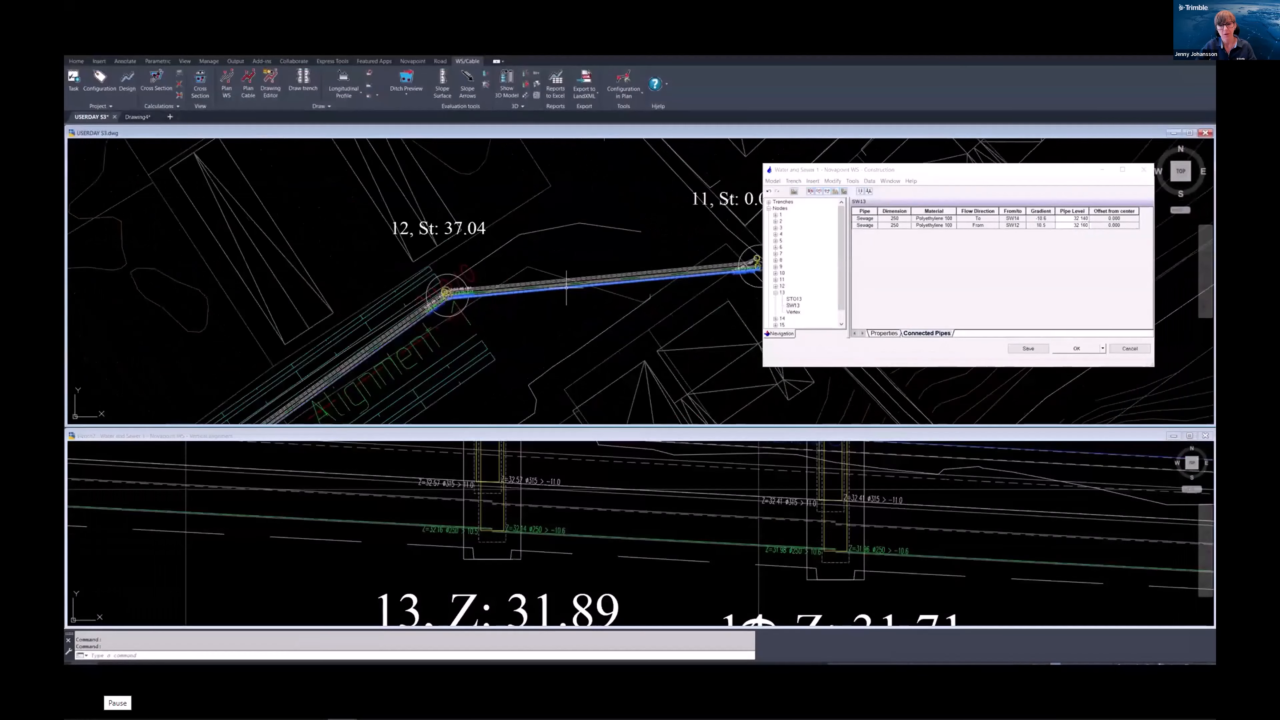
Show the pipe properties of trench section 11-12 in Trench2 and enlarge the construction window to reveal more property rows.
middle_click_drag(570, 288, 516, 301)
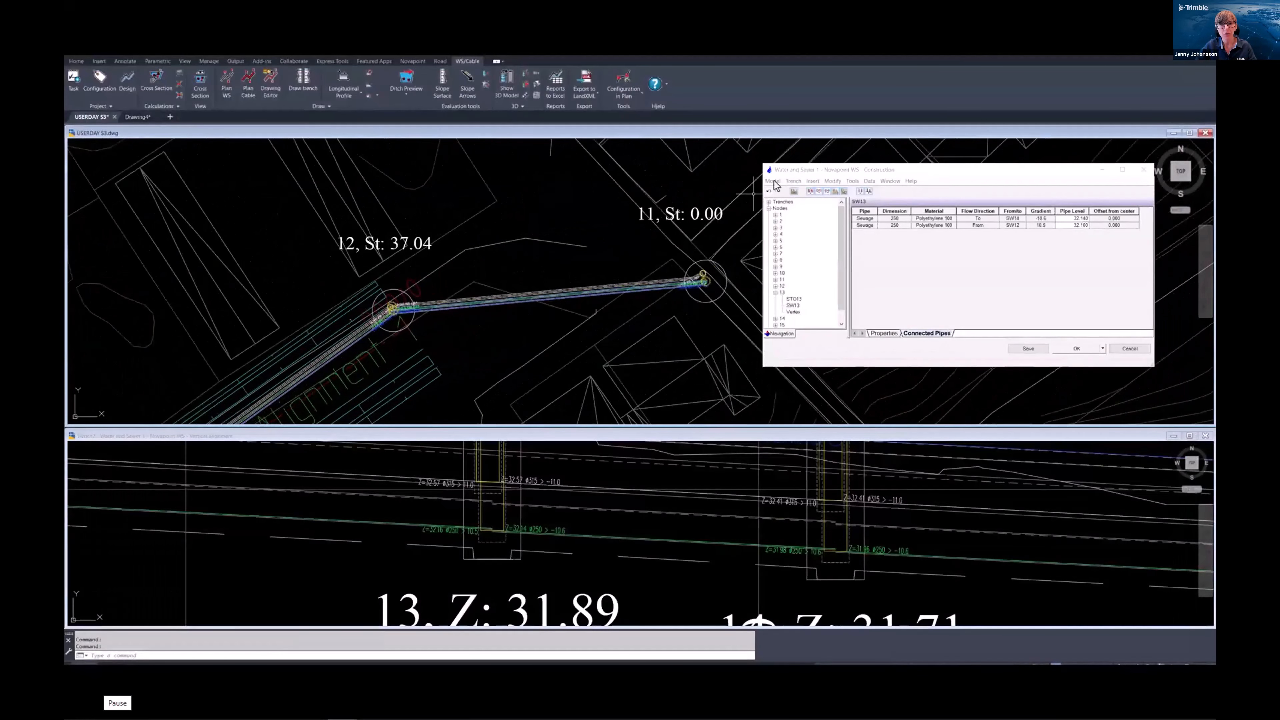
left_click(769, 209)
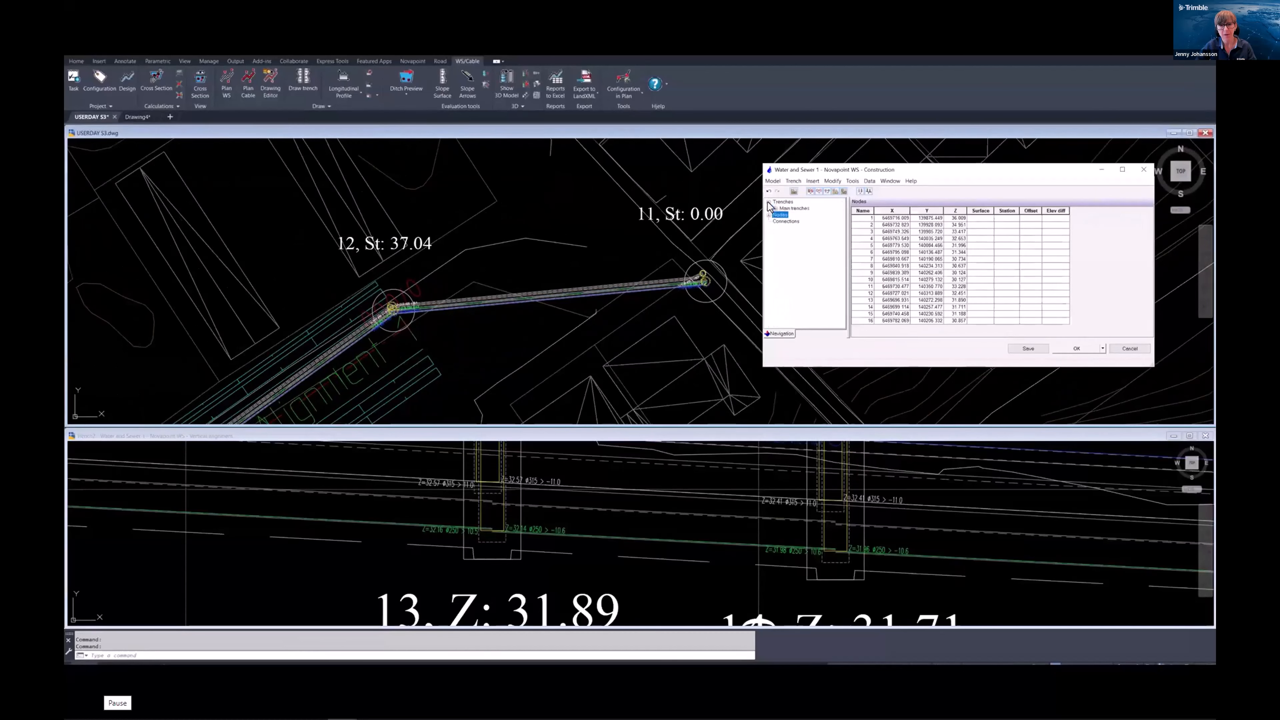
left_click(776, 209)
left_click(782, 222)
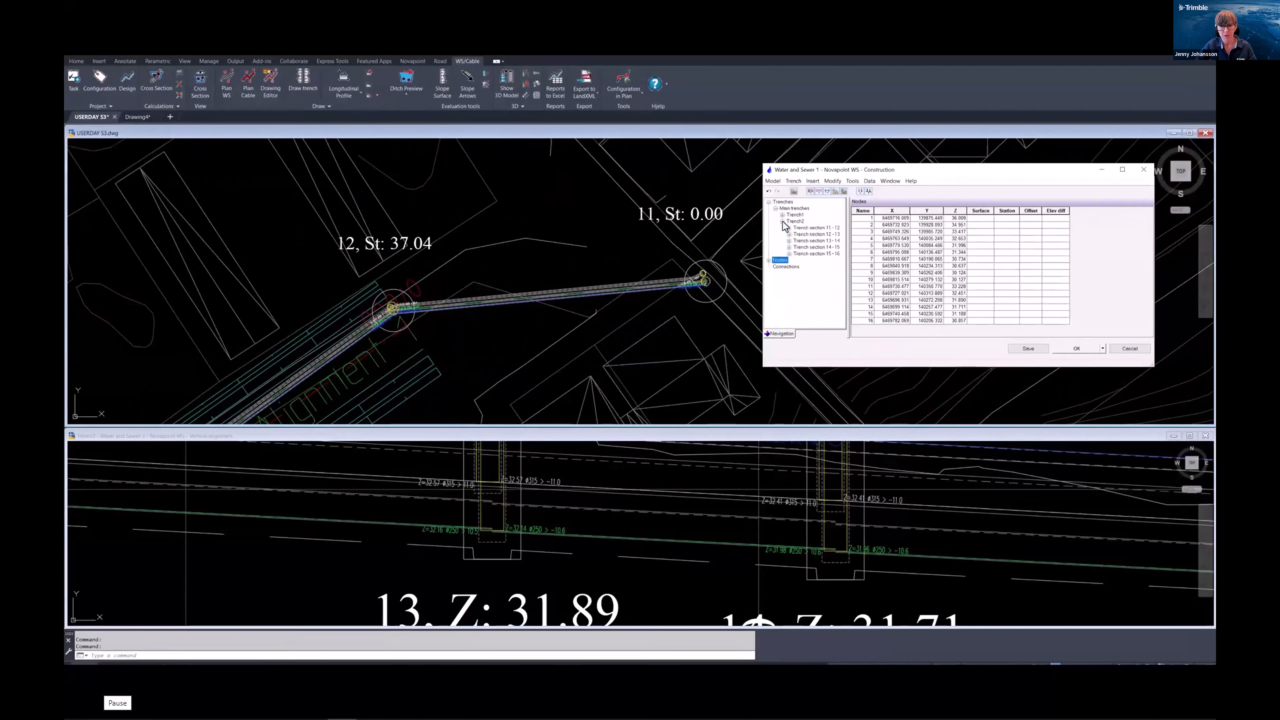
left_click(795, 221)
left_click(804, 229)
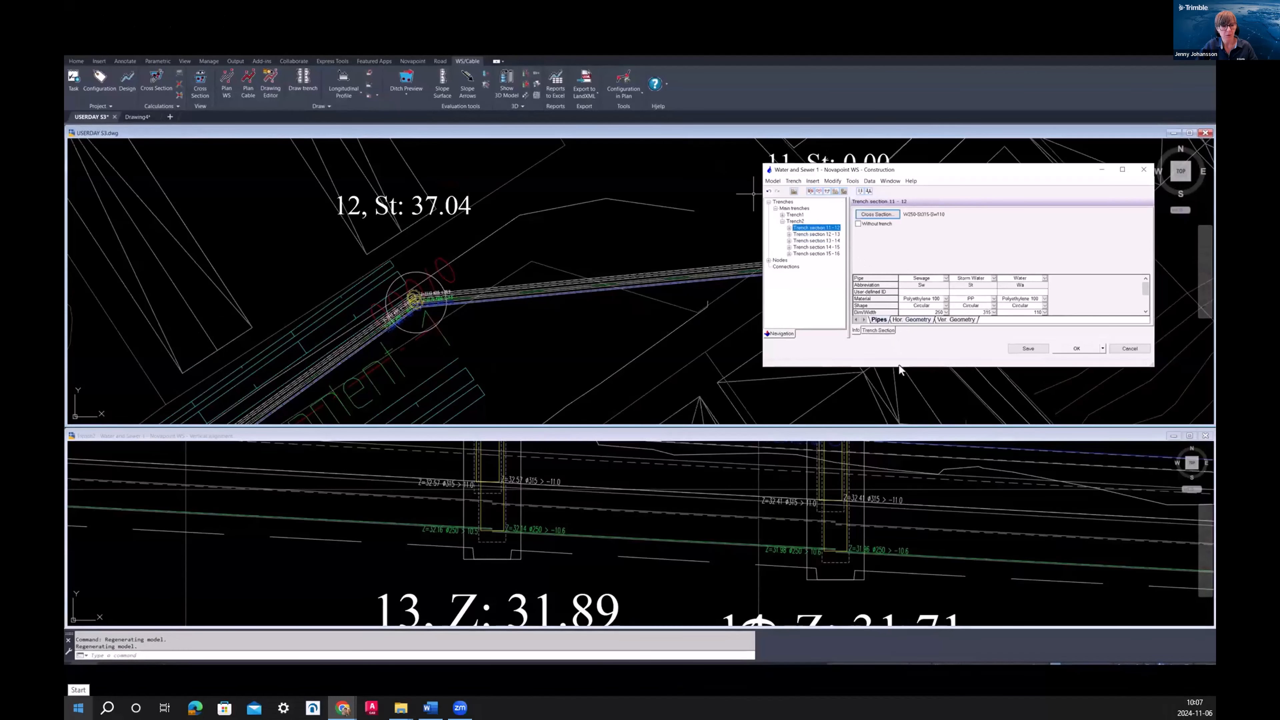
left_click_drag(900, 367, 900, 403)
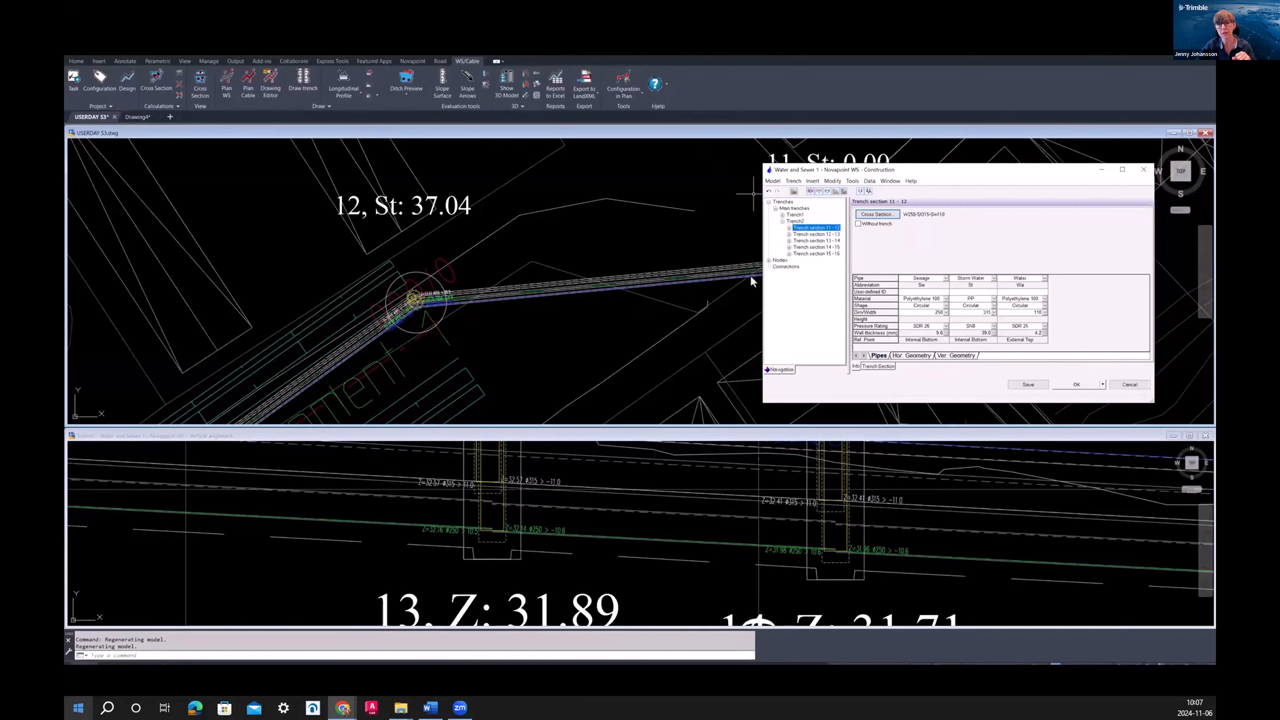
Insert a second water pipe in trench section 11-12, placed just south of the existing water pipe in plan.
left_click(590, 304)
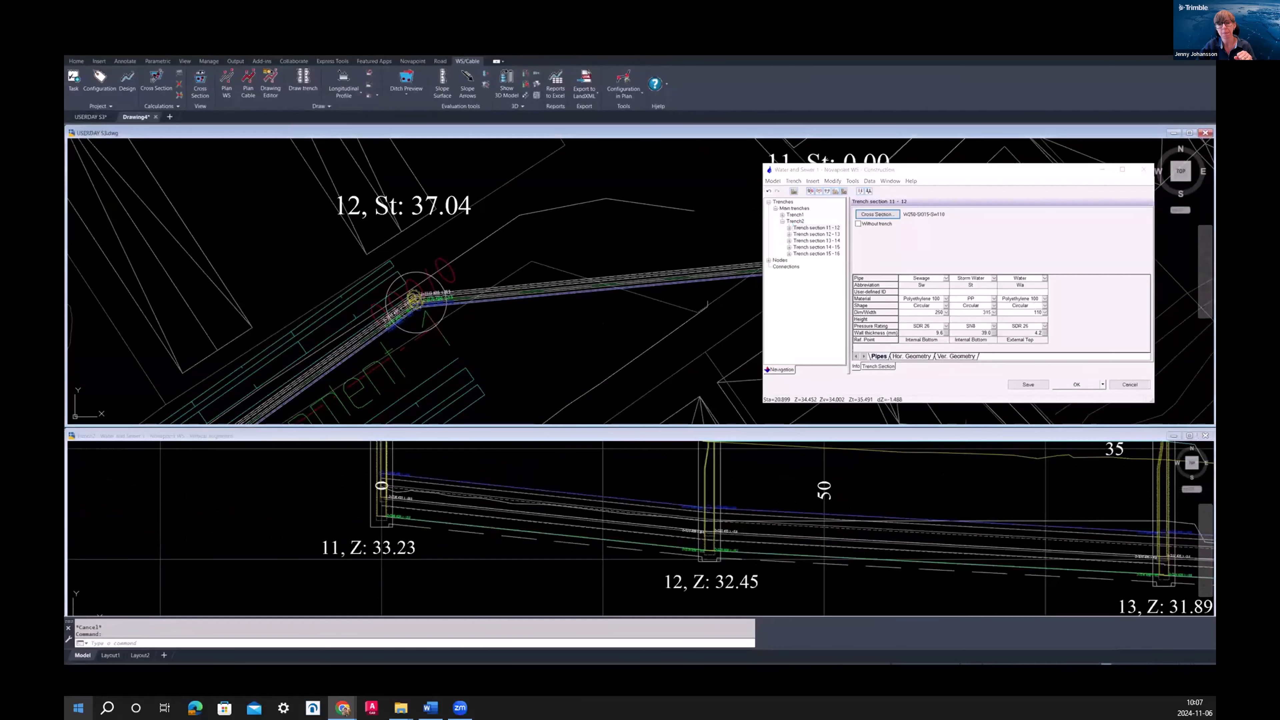
right_click(585, 293)
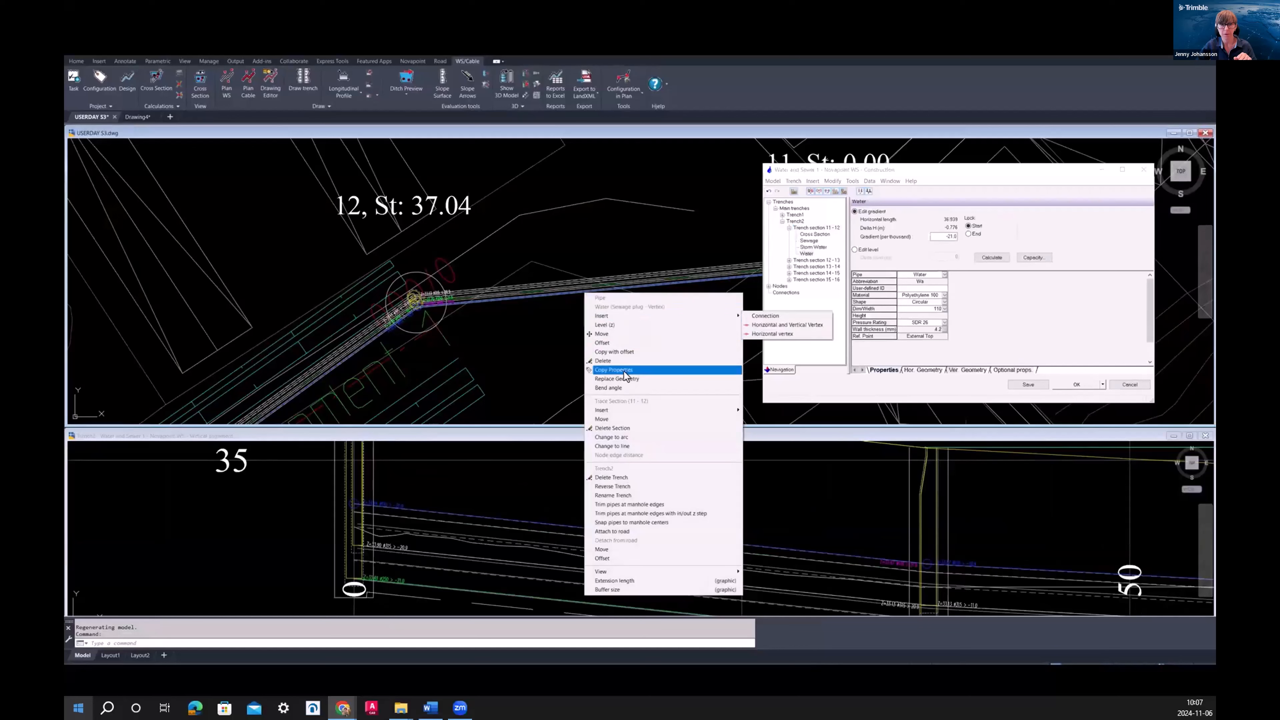
mouse_move(641, 417)
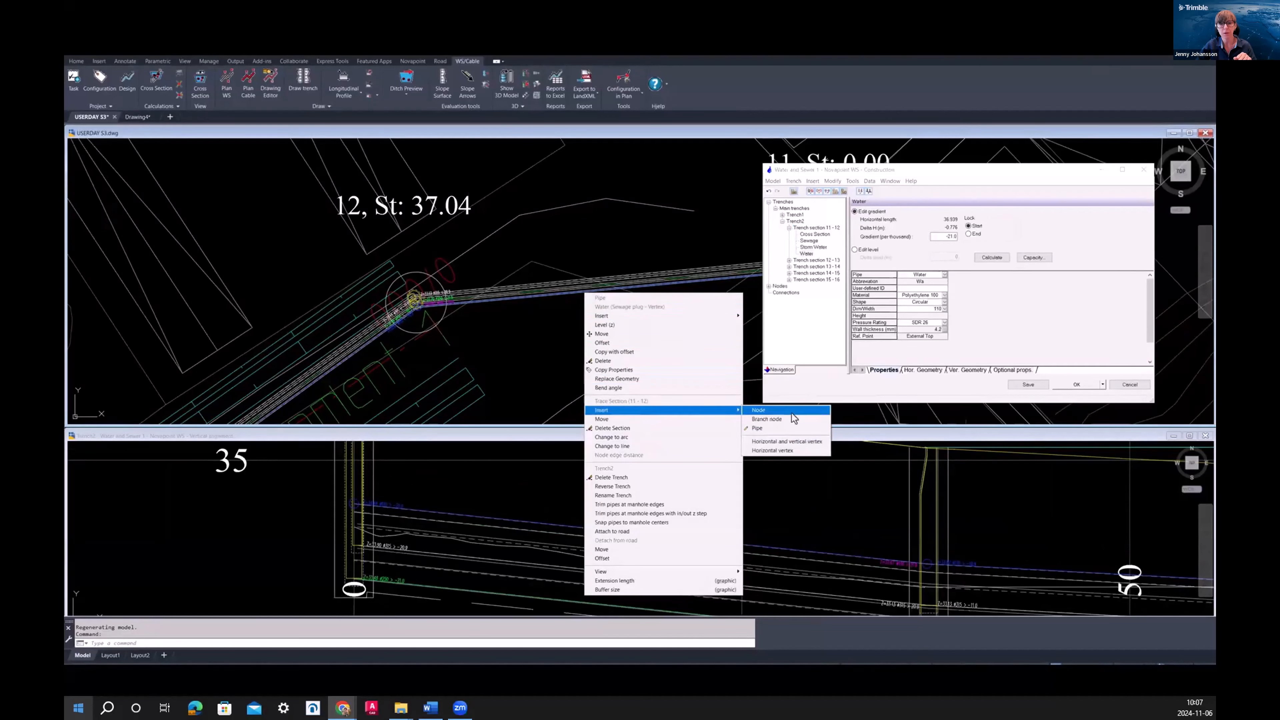
left_click(780, 428)
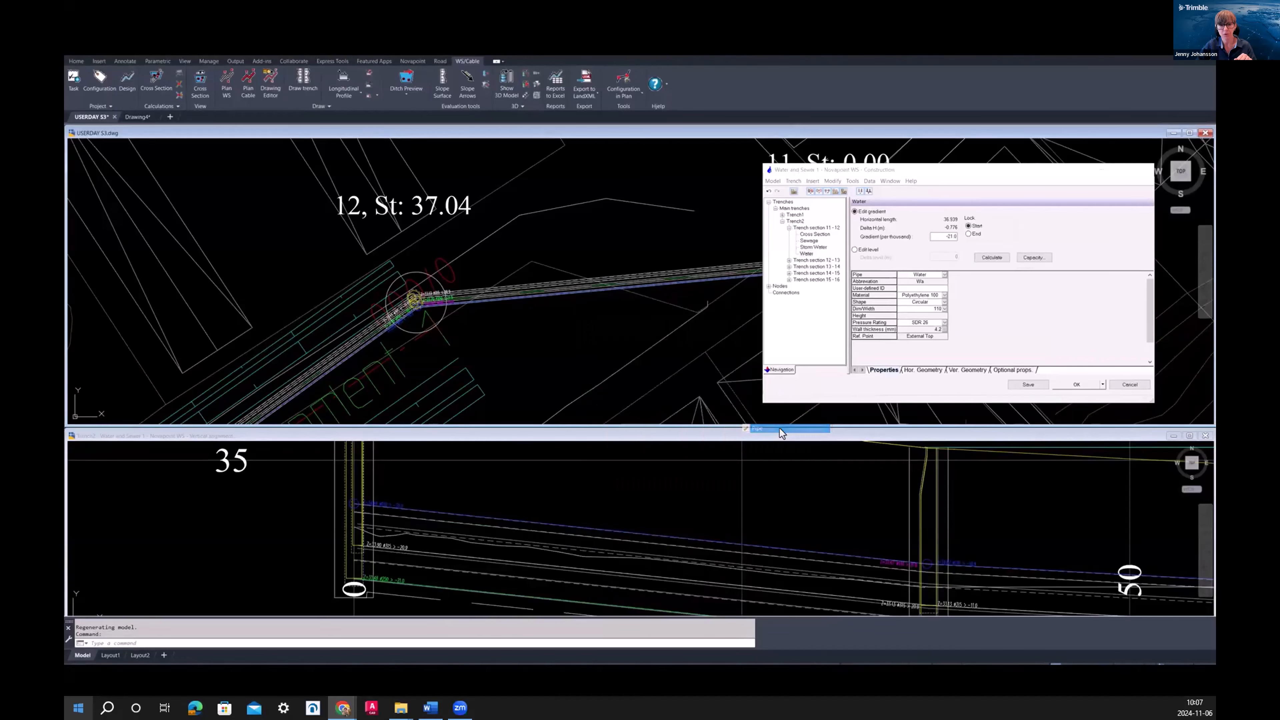
left_click(589, 318)
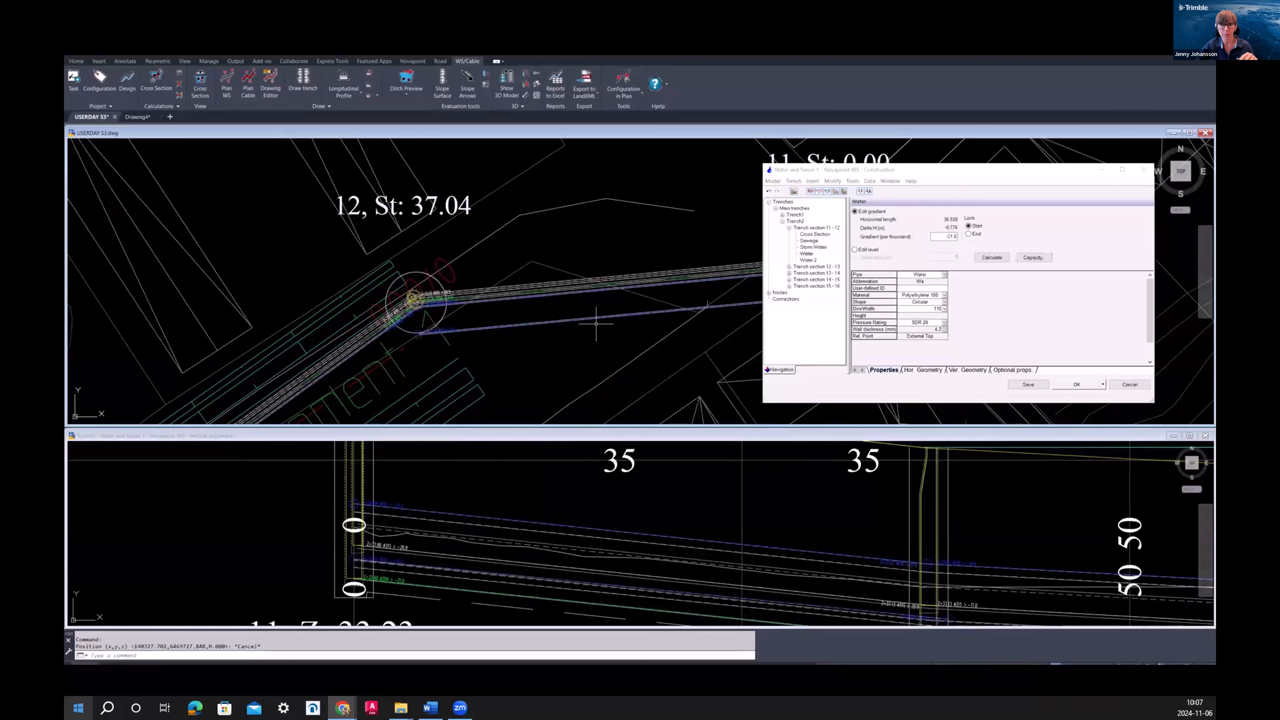
Move the sewage plug at the second water pipe's node 11 end closer to the existing manholes in plan.
middle_click_drag(557, 333, 335, 314)
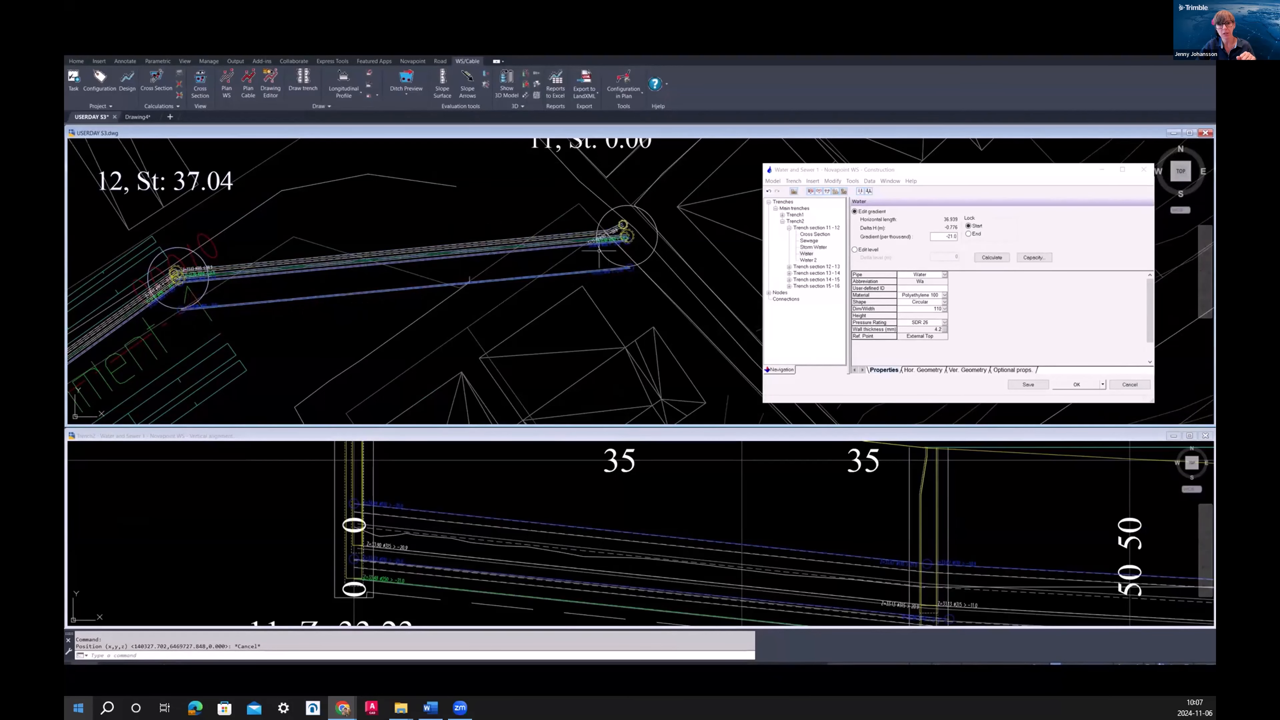
right_click(607, 257)
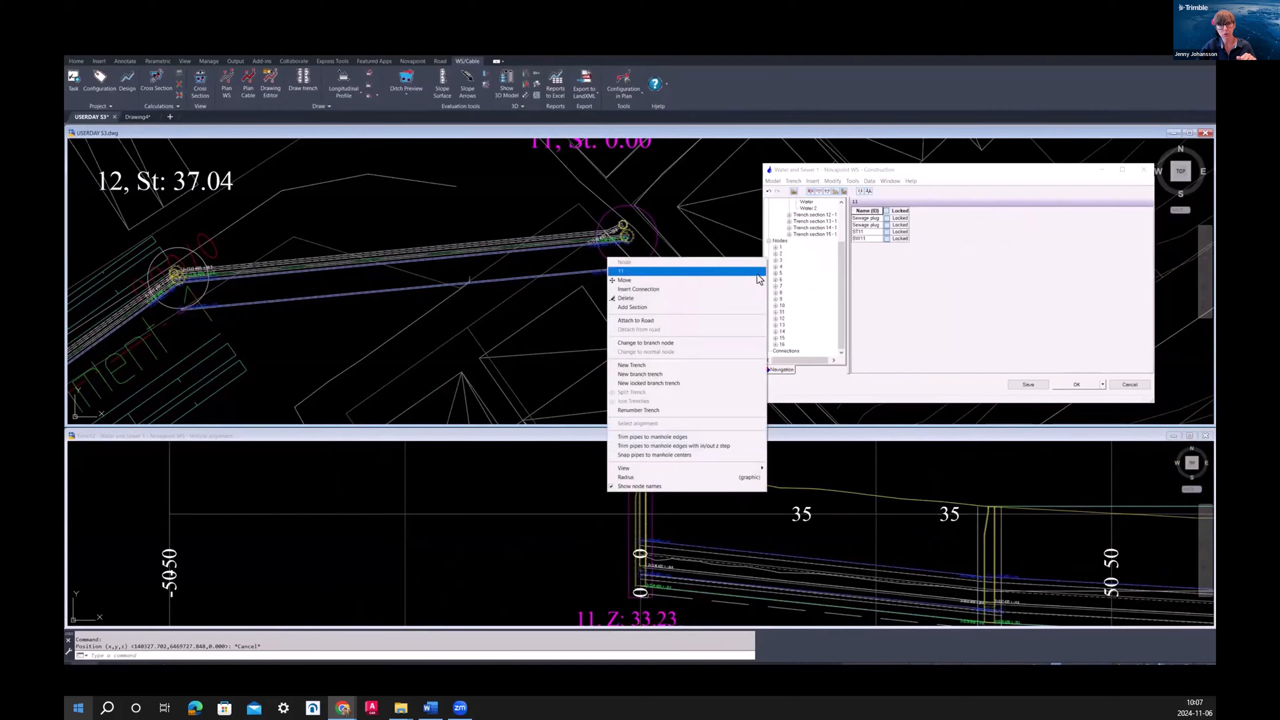
left_click(776, 313)
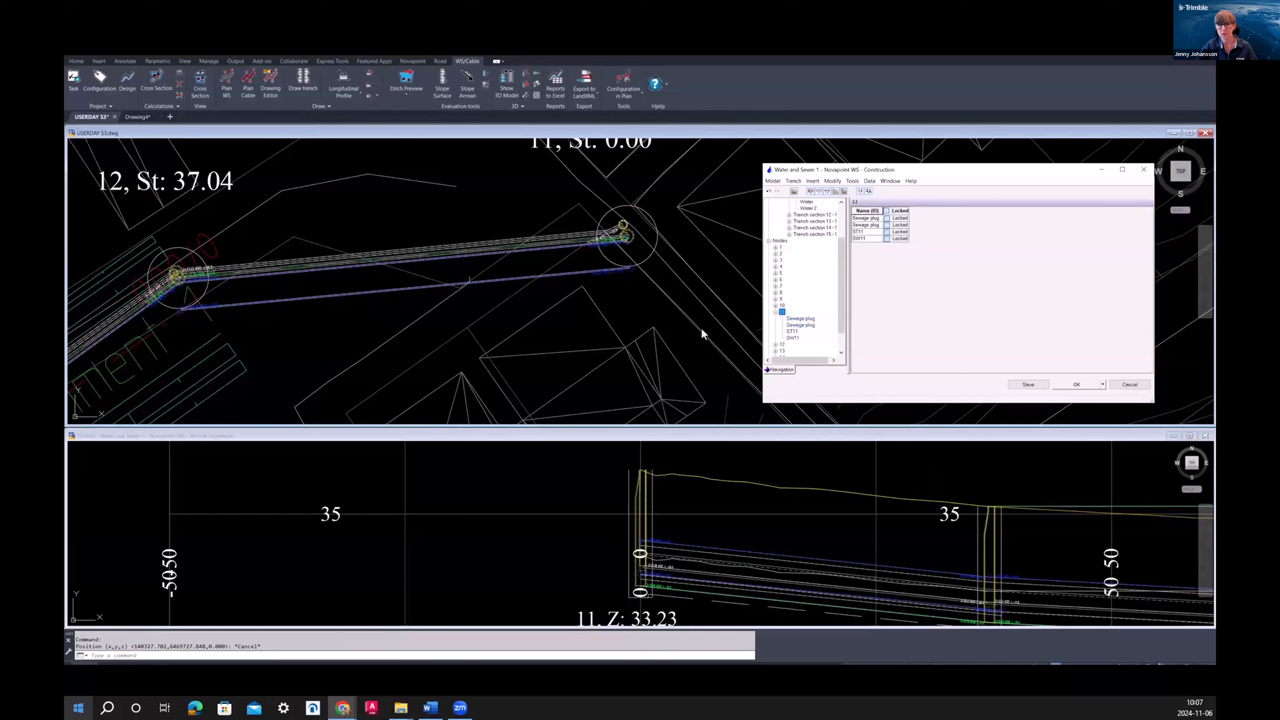
left_click(643, 299)
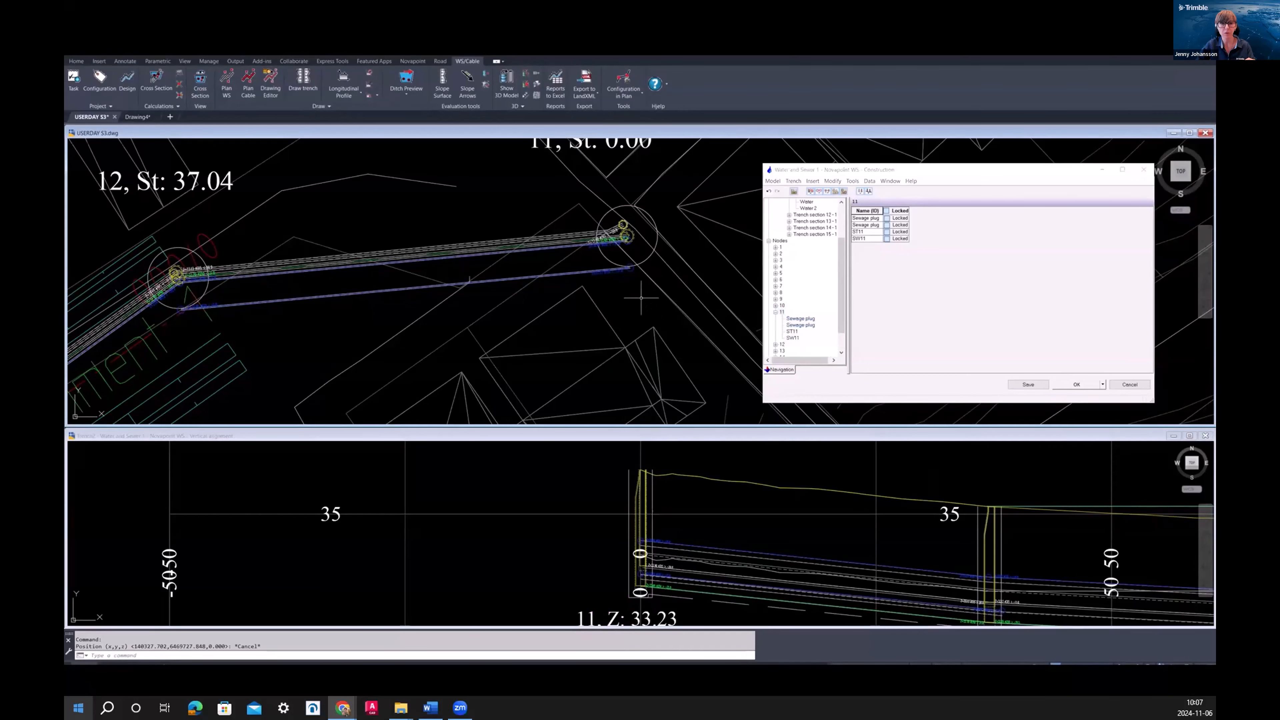
right_click(632, 271)
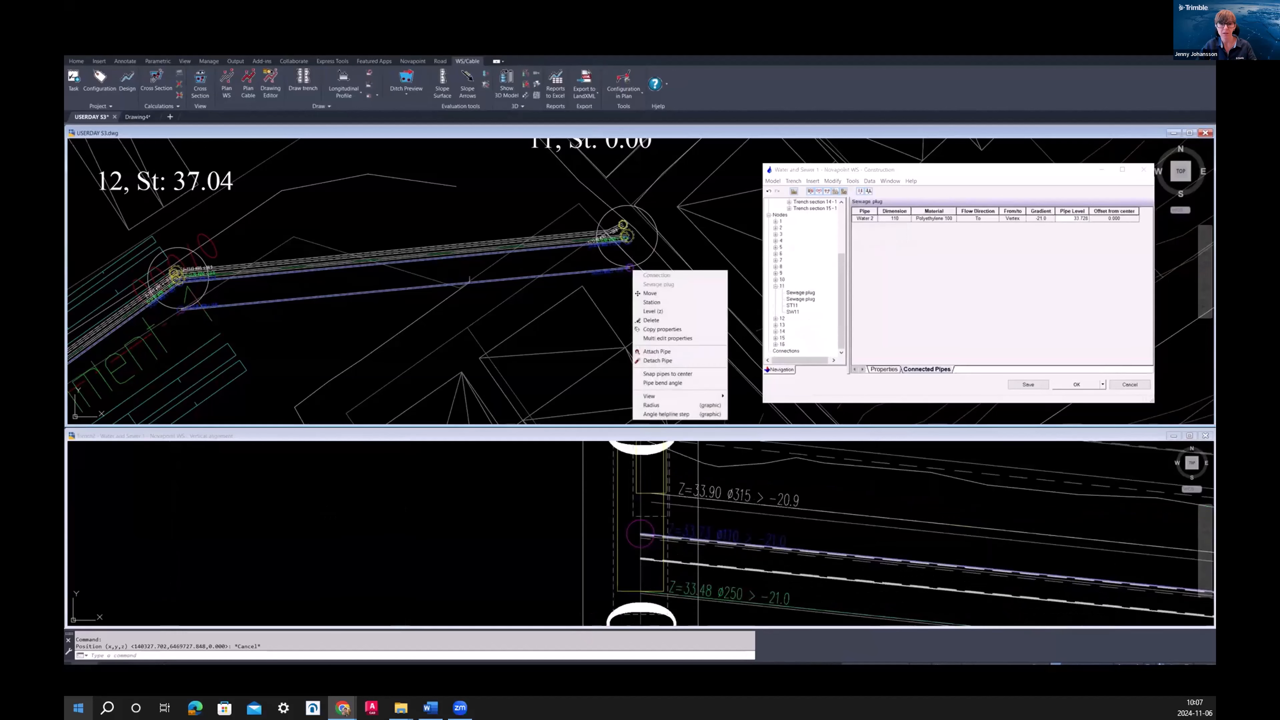
left_click(643, 296)
left_click(623, 250)
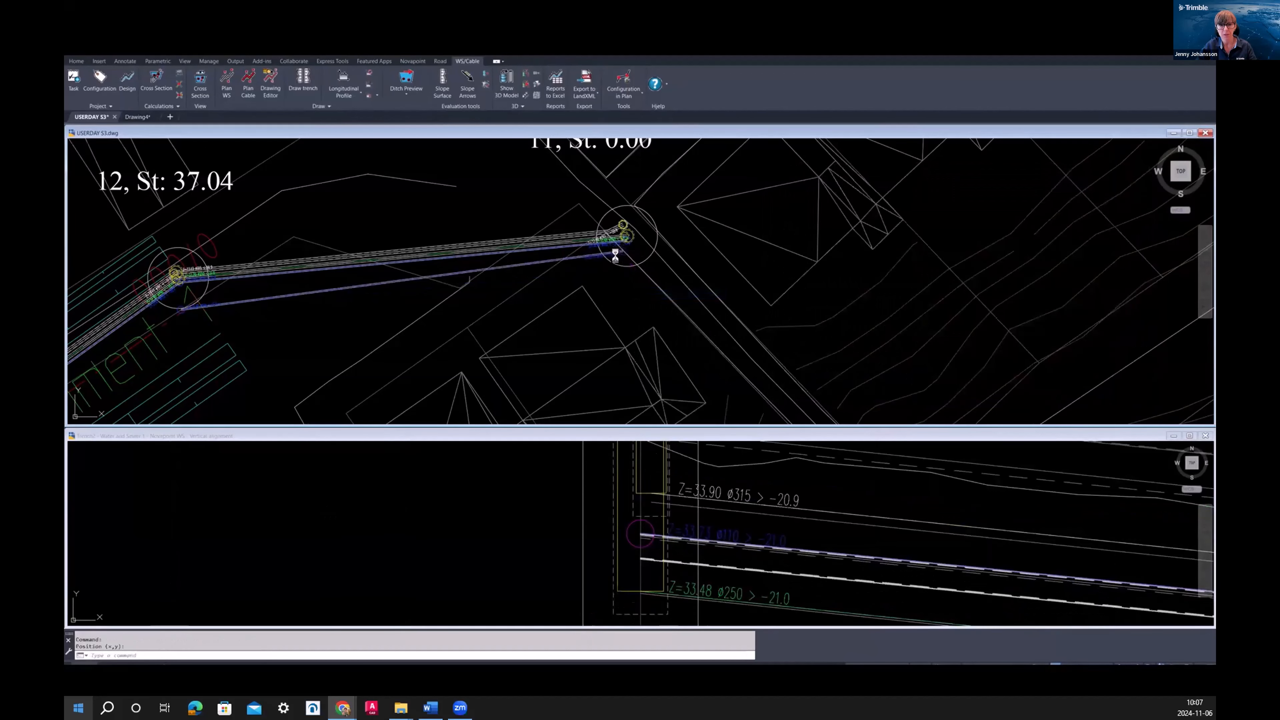
Move the vertex at the second water pipe's node 12 end closer to the existing manholes, inside the node circle.
scroll(213, 312, "up", 2)
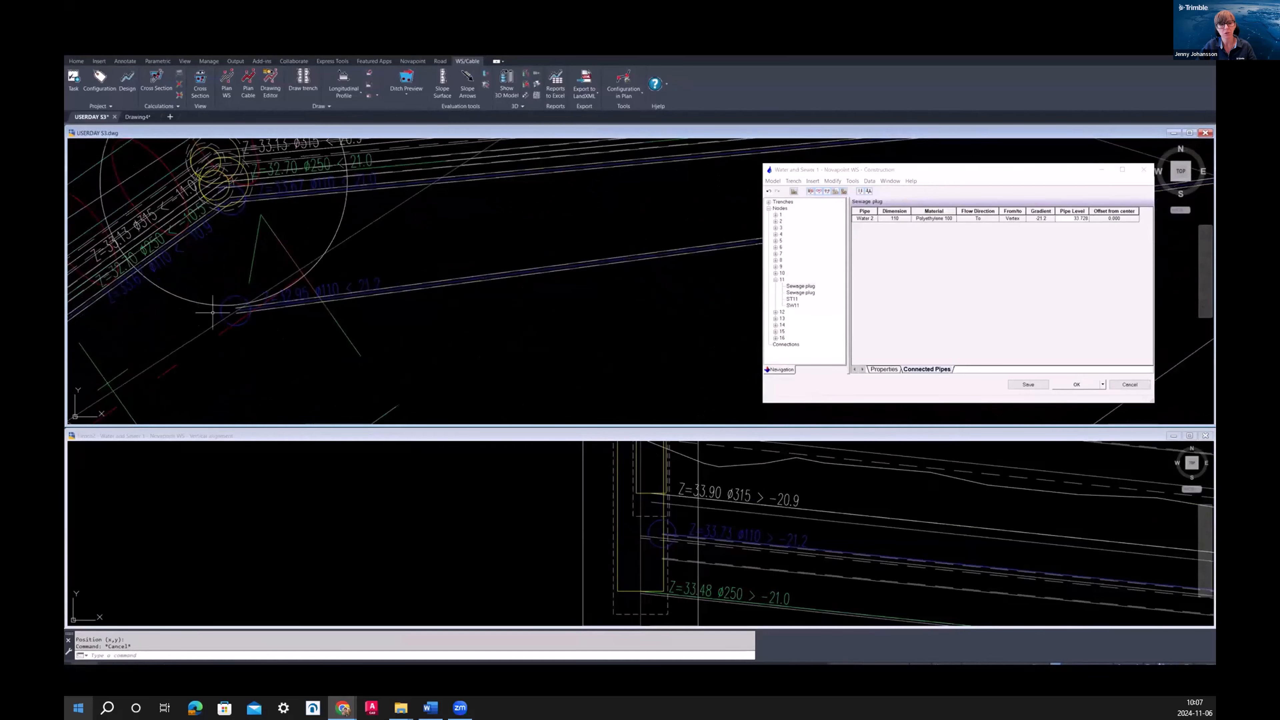
right_click(219, 314)
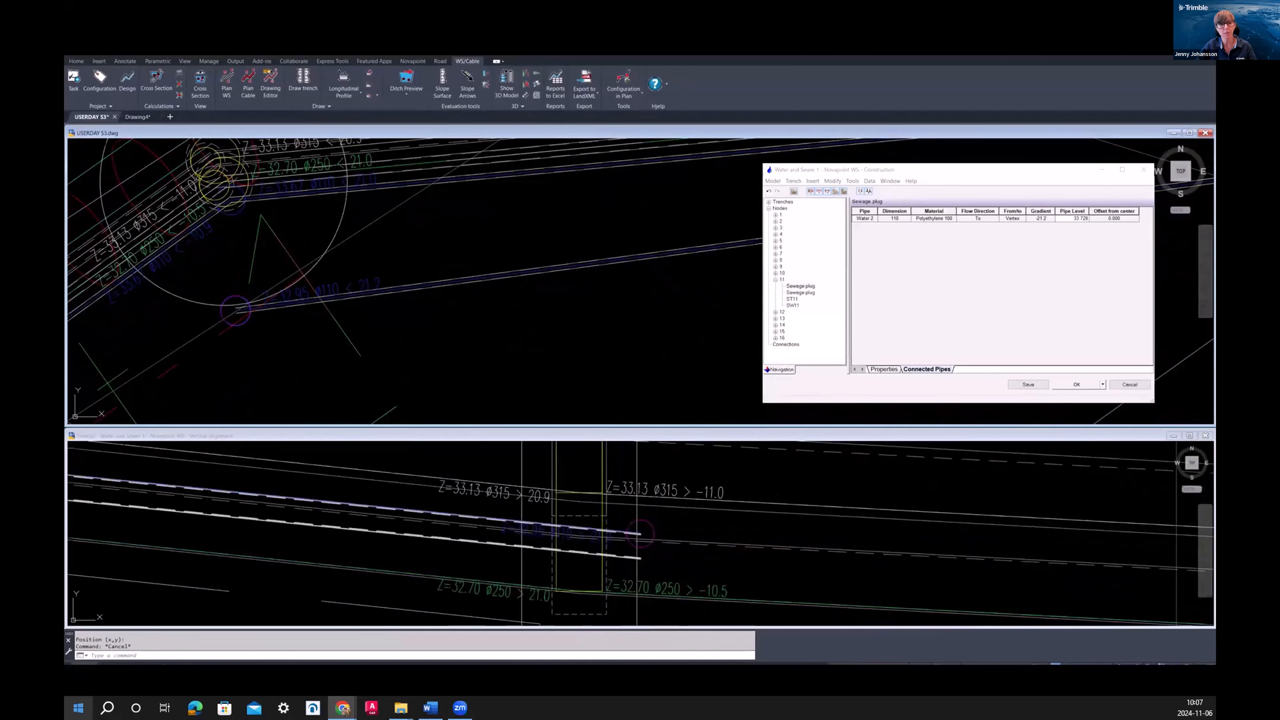
left_click(266, 339)
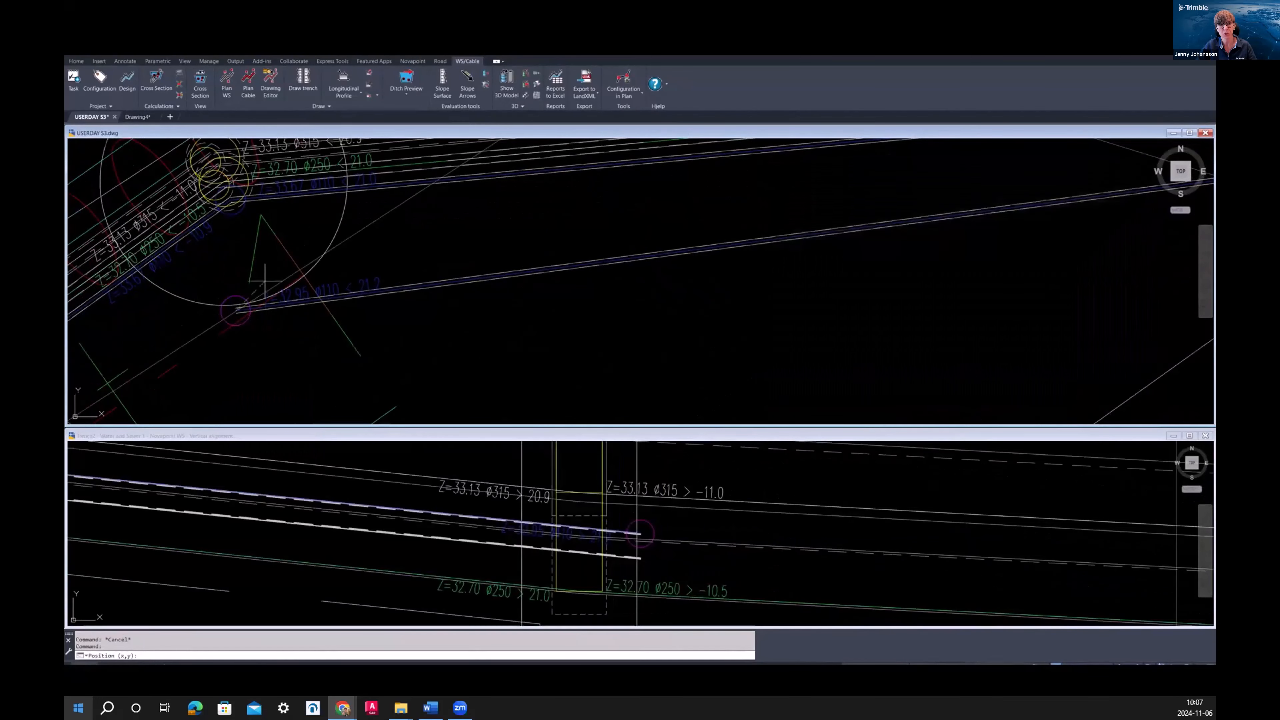
left_click(264, 217)
Detach the second water pipe in trench section 11-12 from its end vertex at node 12.
scroll(443, 249, "down", 4)
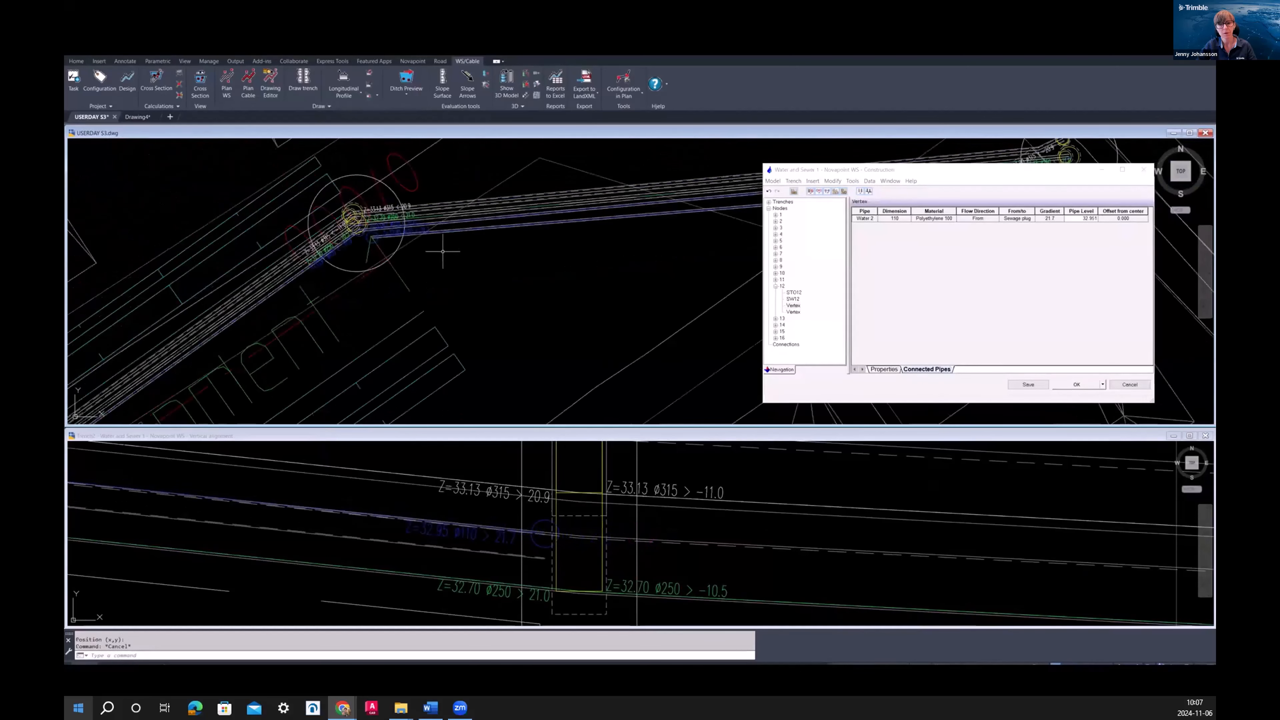
middle_click_drag(534, 258, 432, 272)
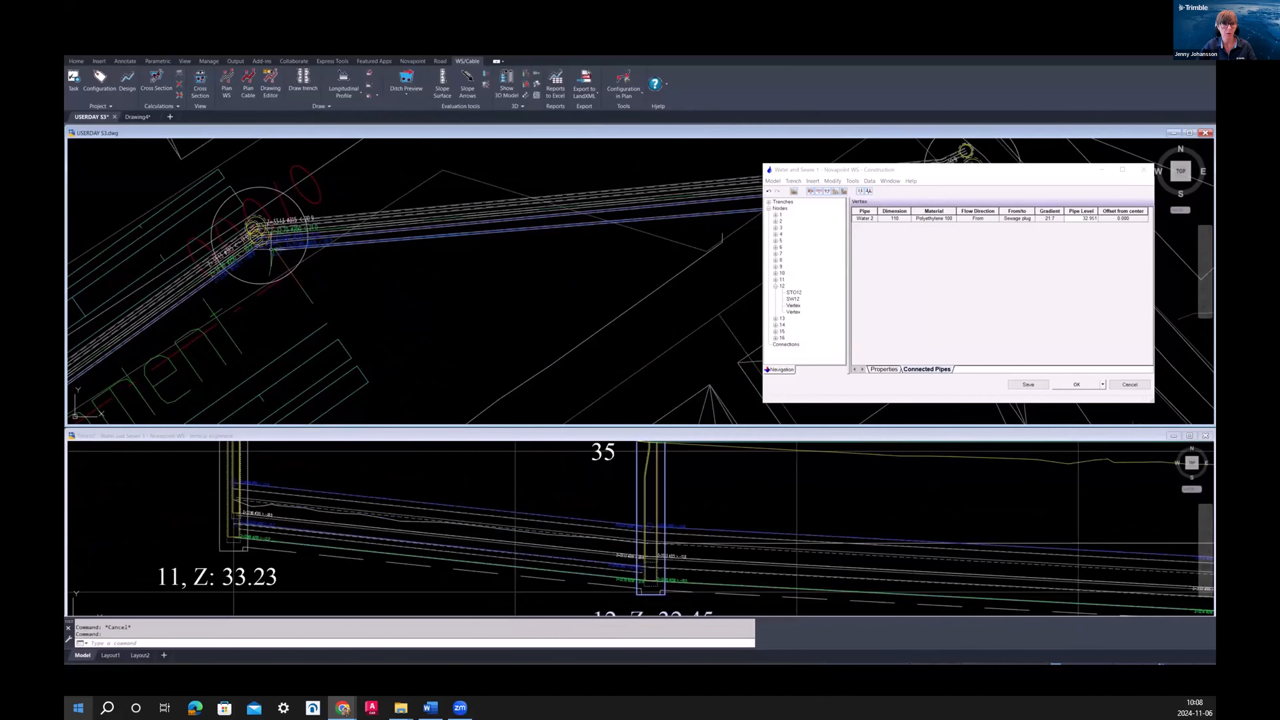
scroll(259, 236, "up", 3)
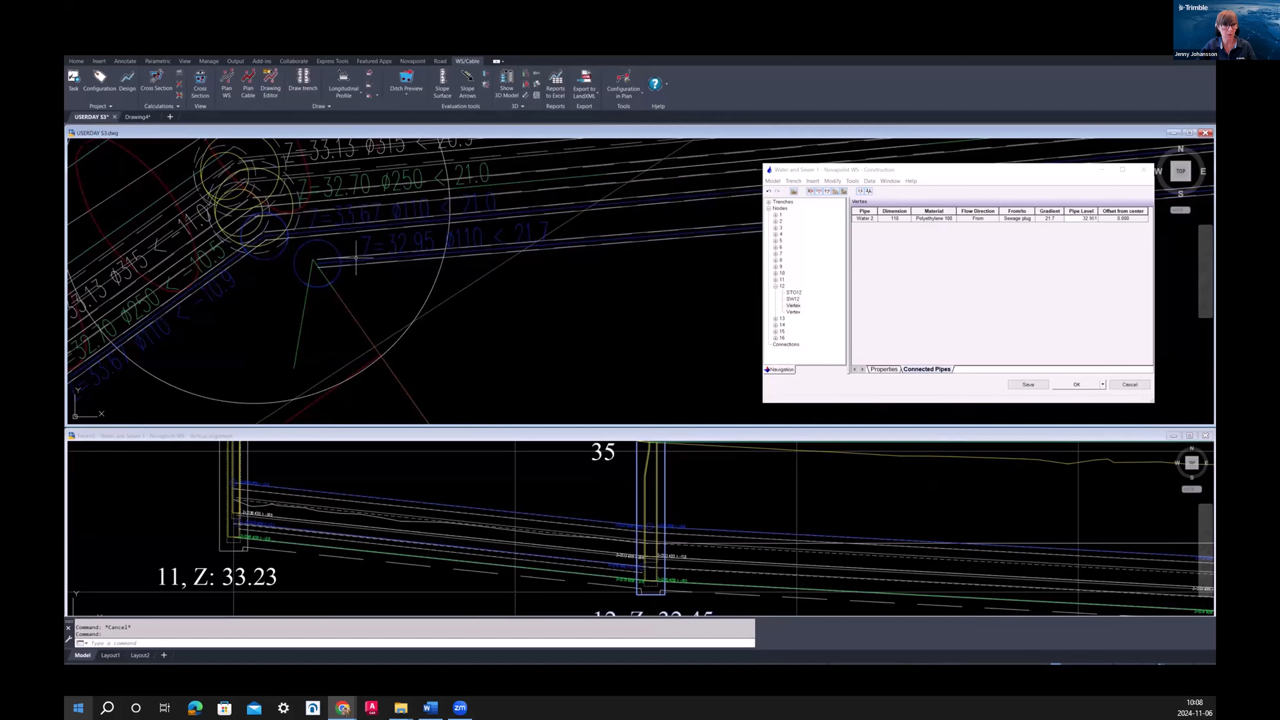
right_click(331, 247)
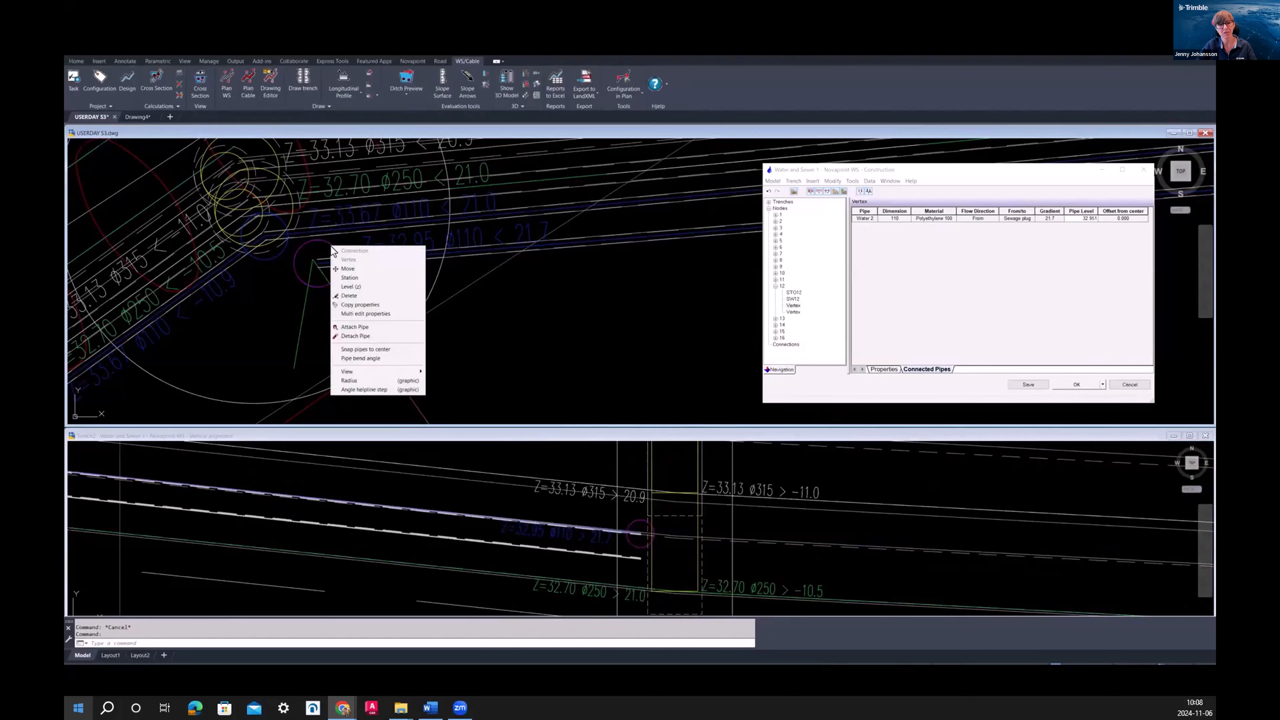
left_click(363, 336)
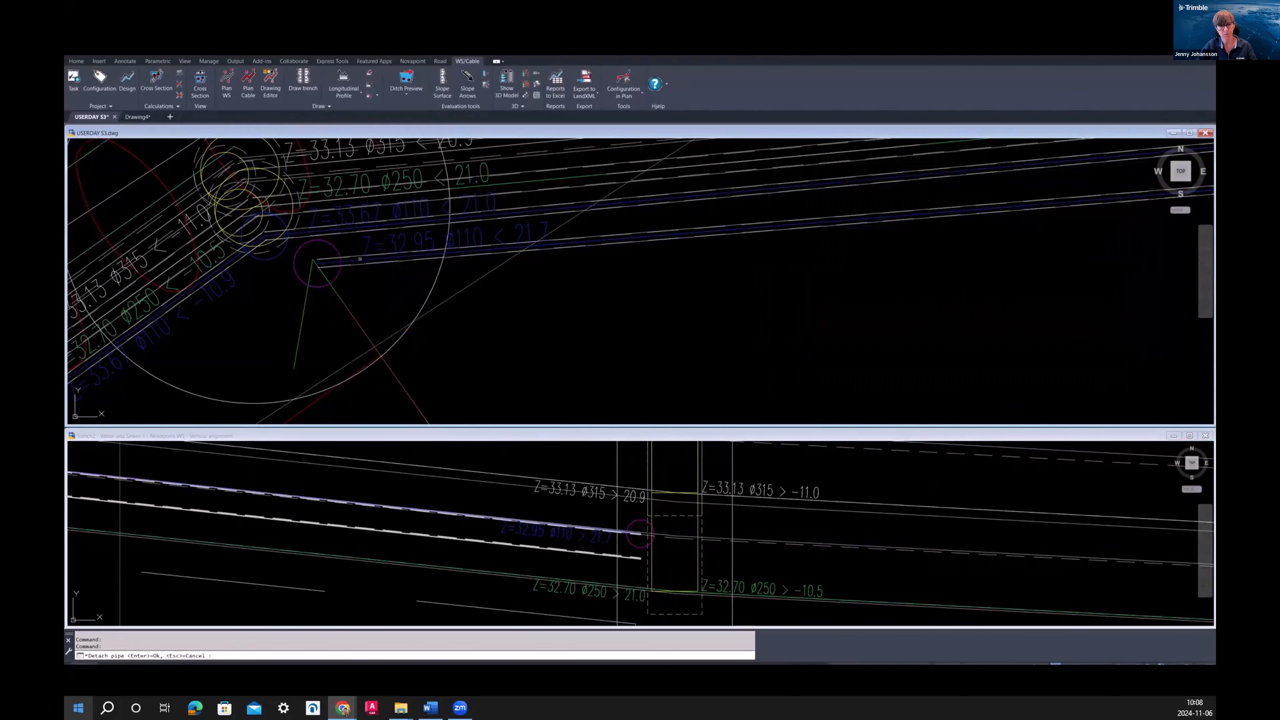
key("Return")
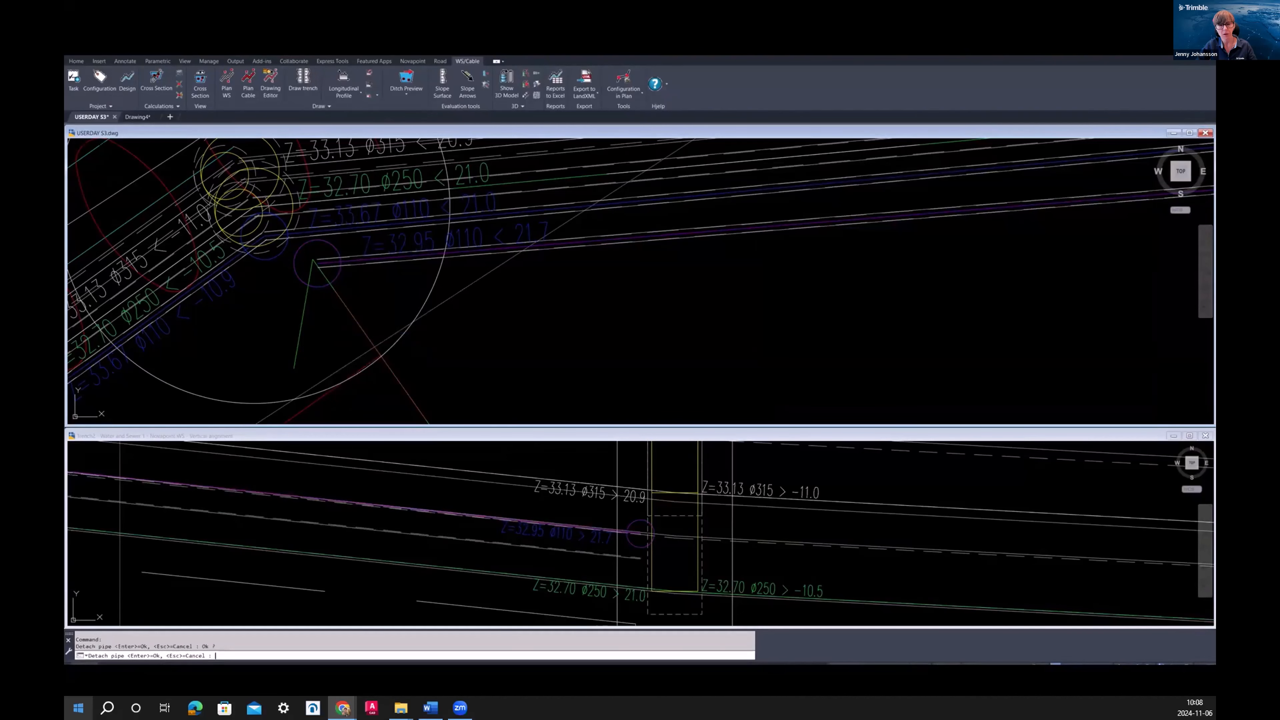
key("Escape")
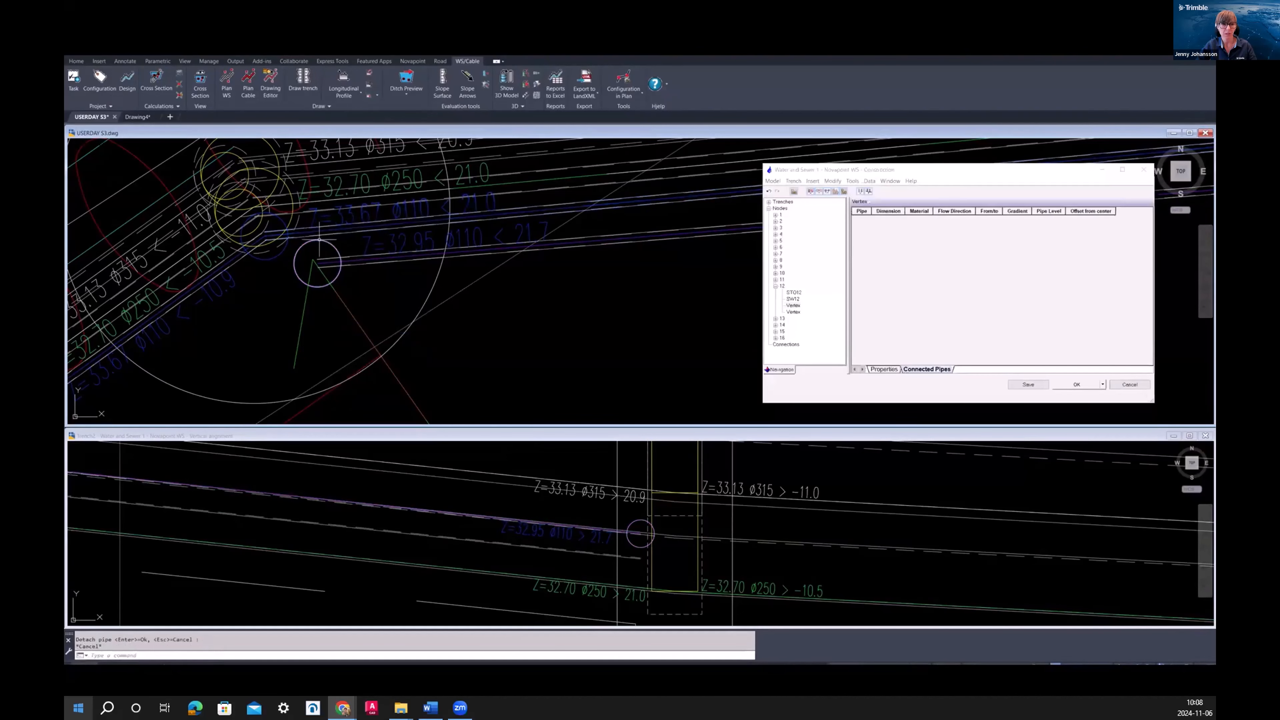
Attach the detached second water pipe to the existing water pipe's vertex at node 12.
right_click(319, 241)
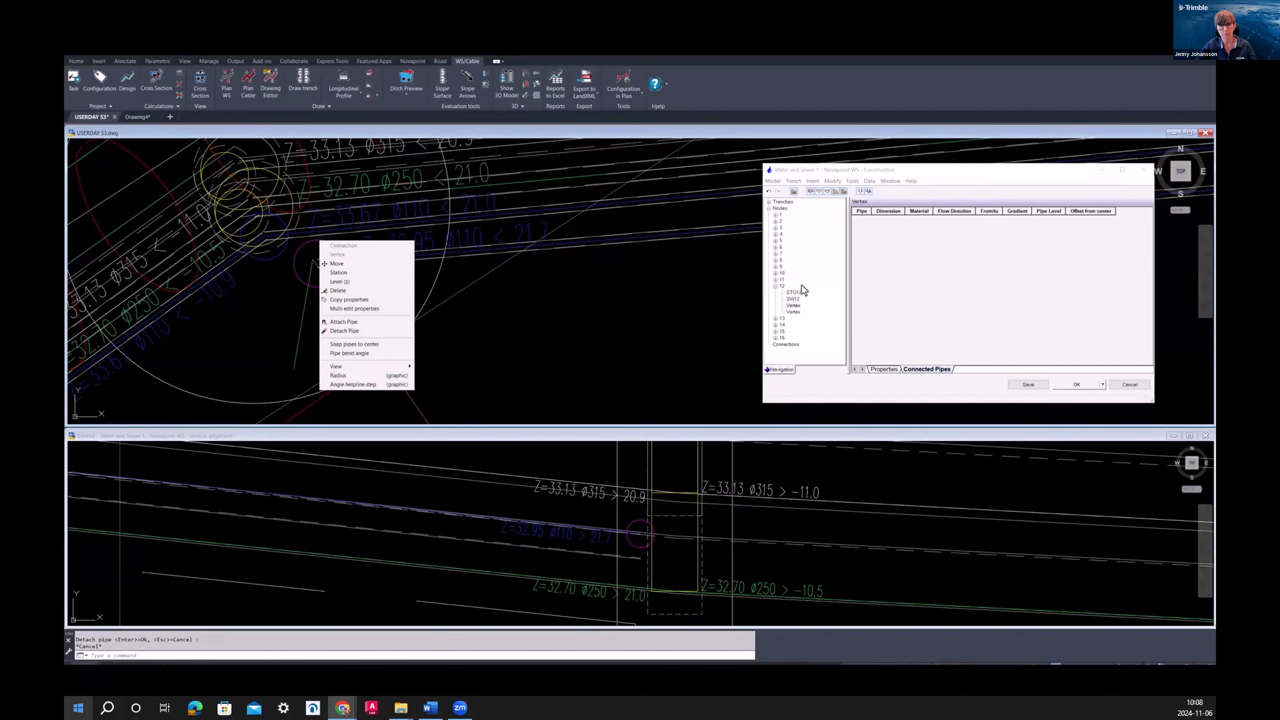
left_click(800, 306)
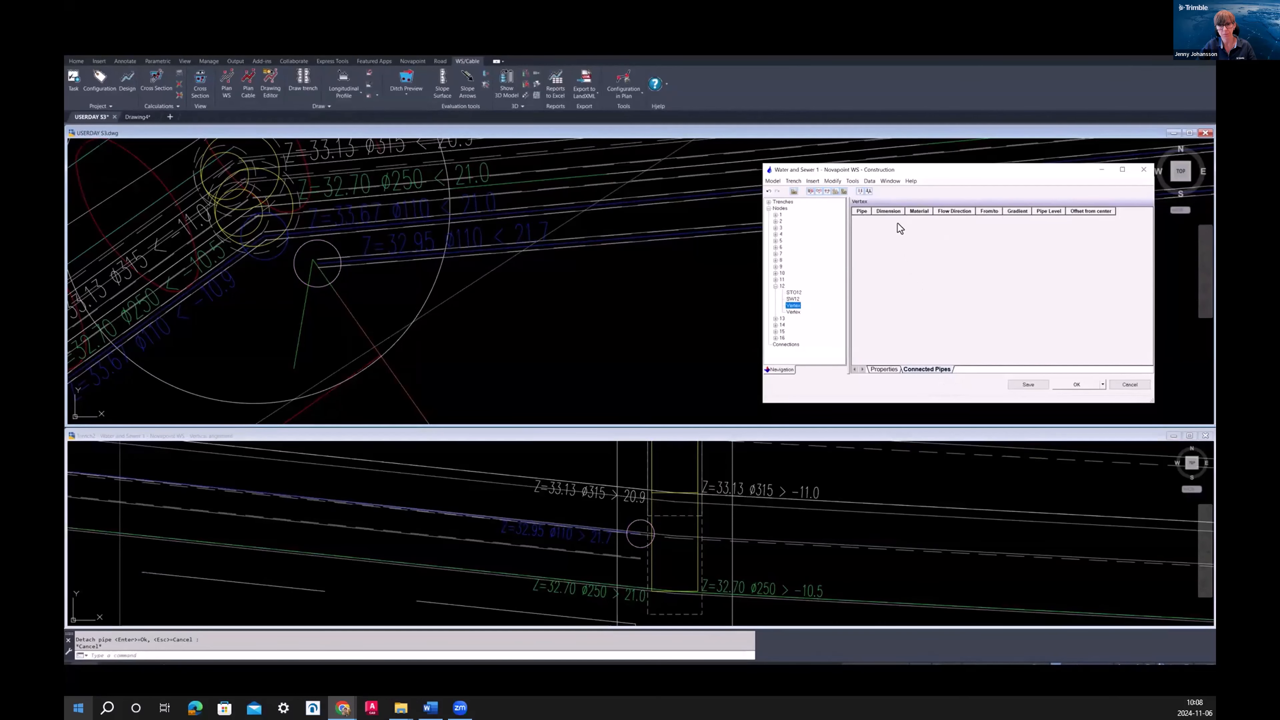
left_click(276, 294)
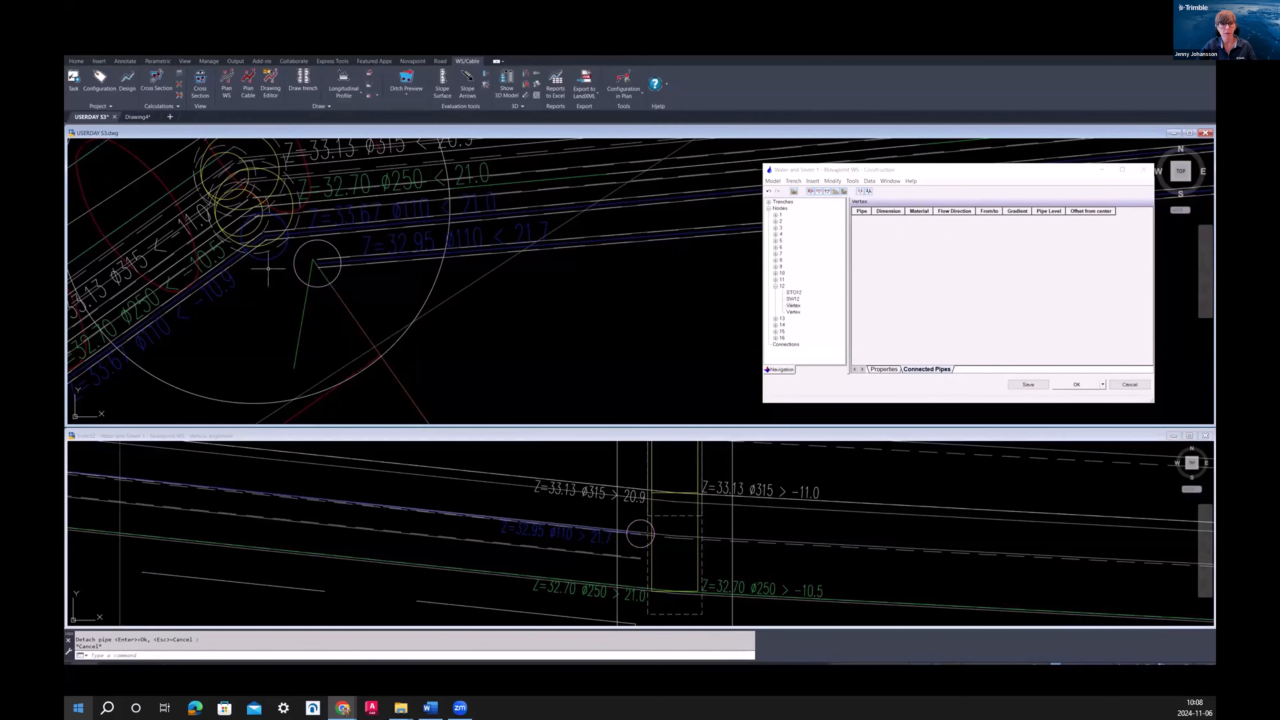
right_click(272, 259)
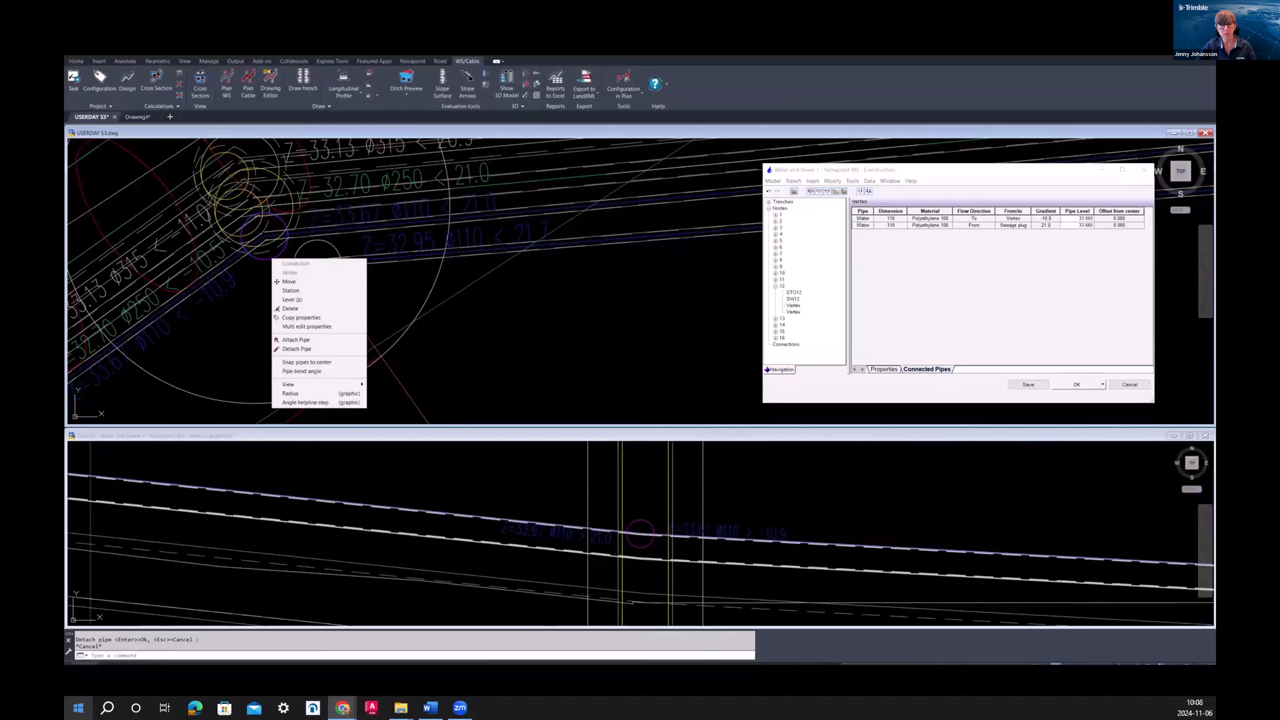
left_click(305, 341)
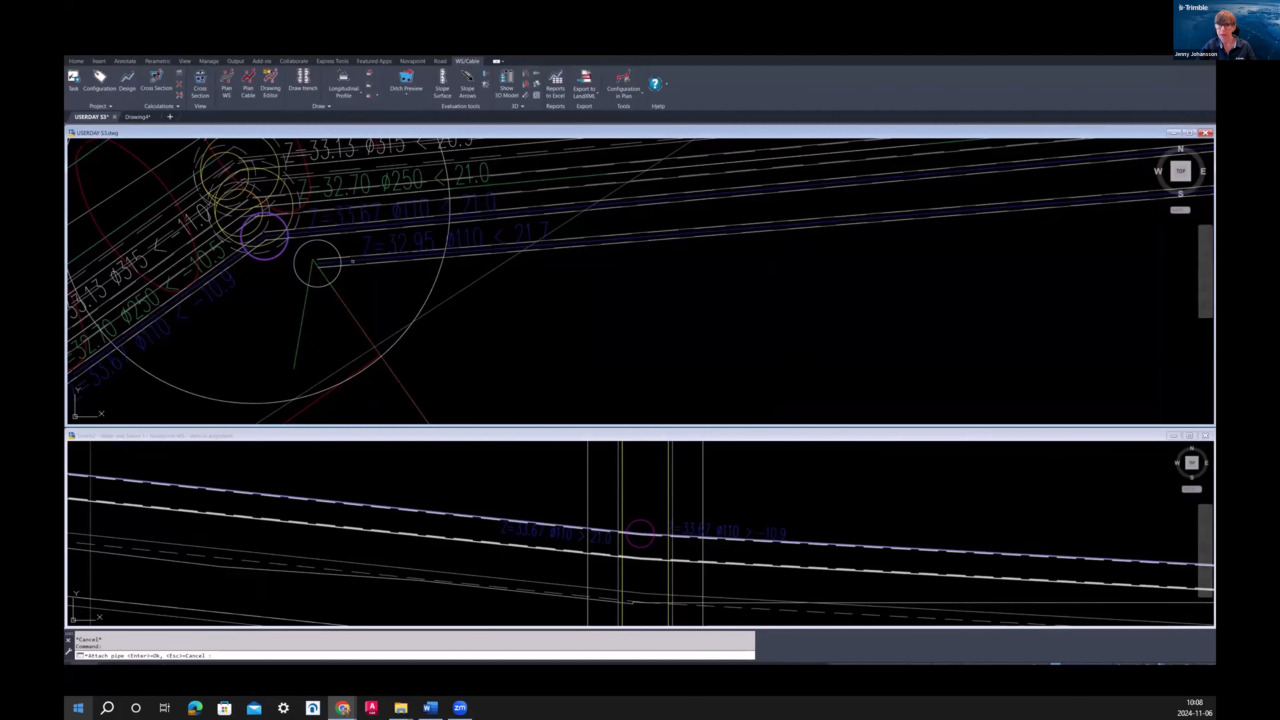
key("Return")
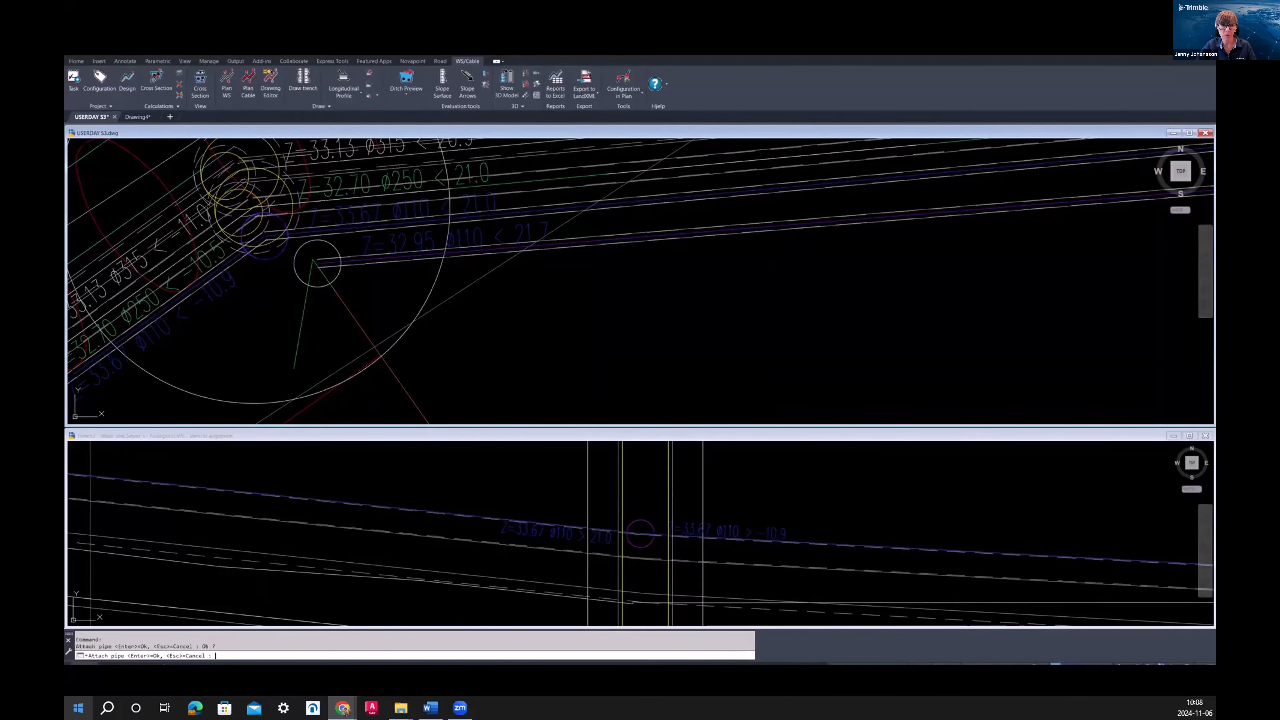
key("Escape")
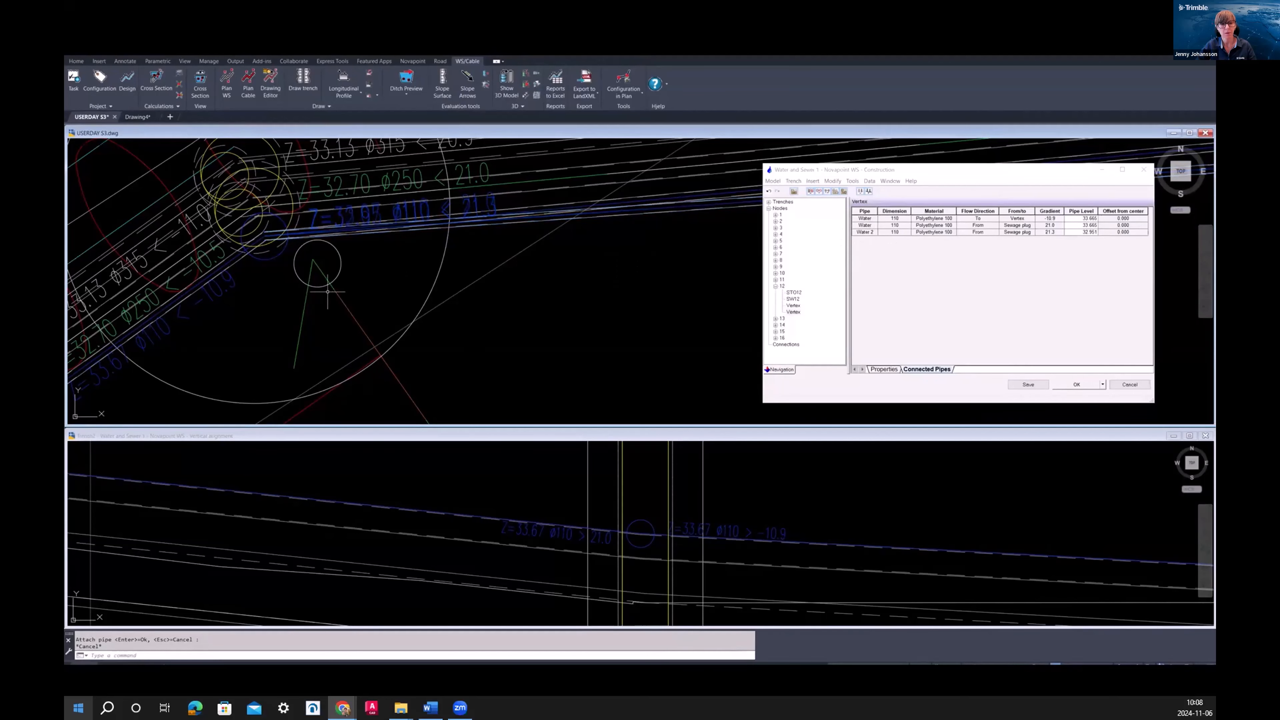
Delete the empty vertex left over from the second water pipe at node 12.
left_click(338, 272)
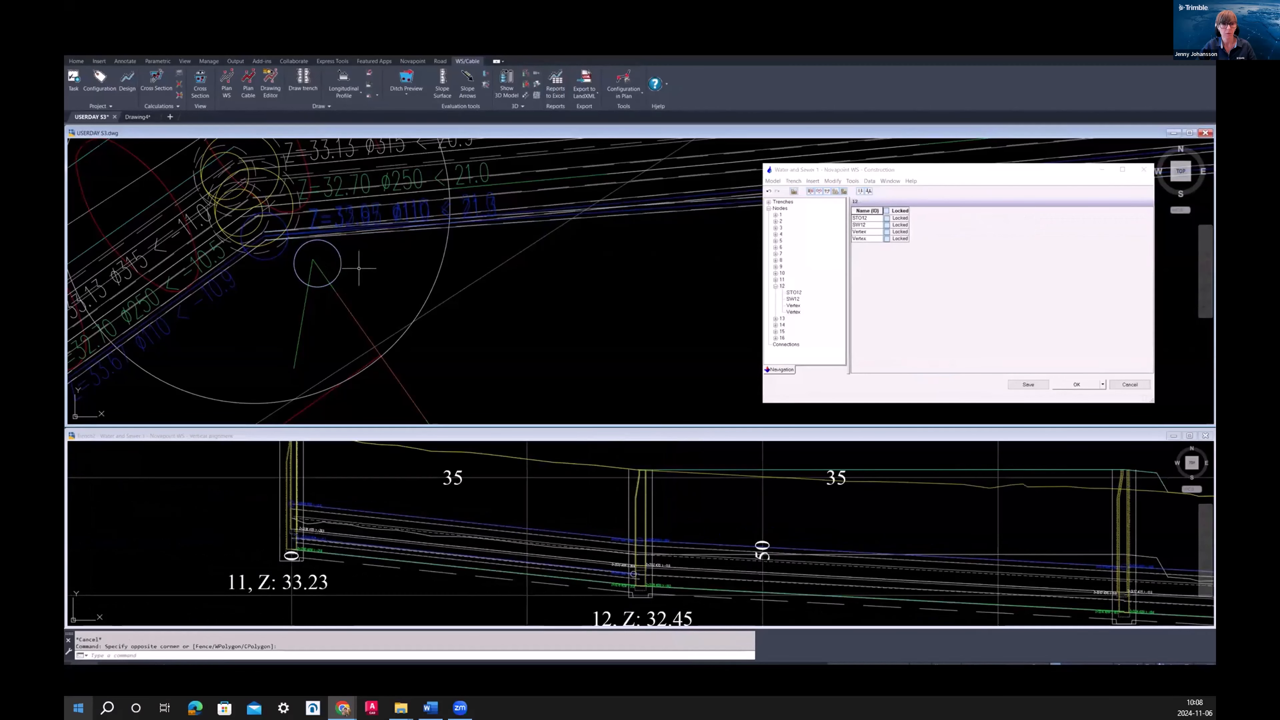
right_click(342, 264)
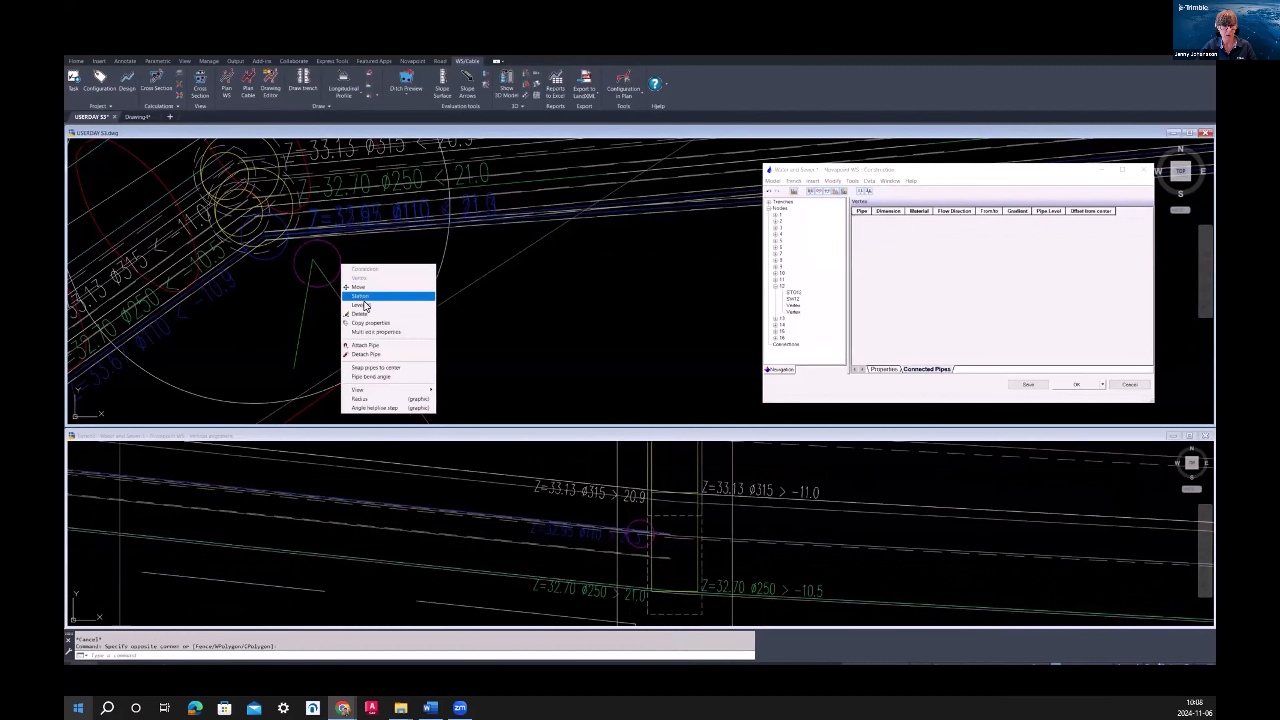
left_click(368, 314)
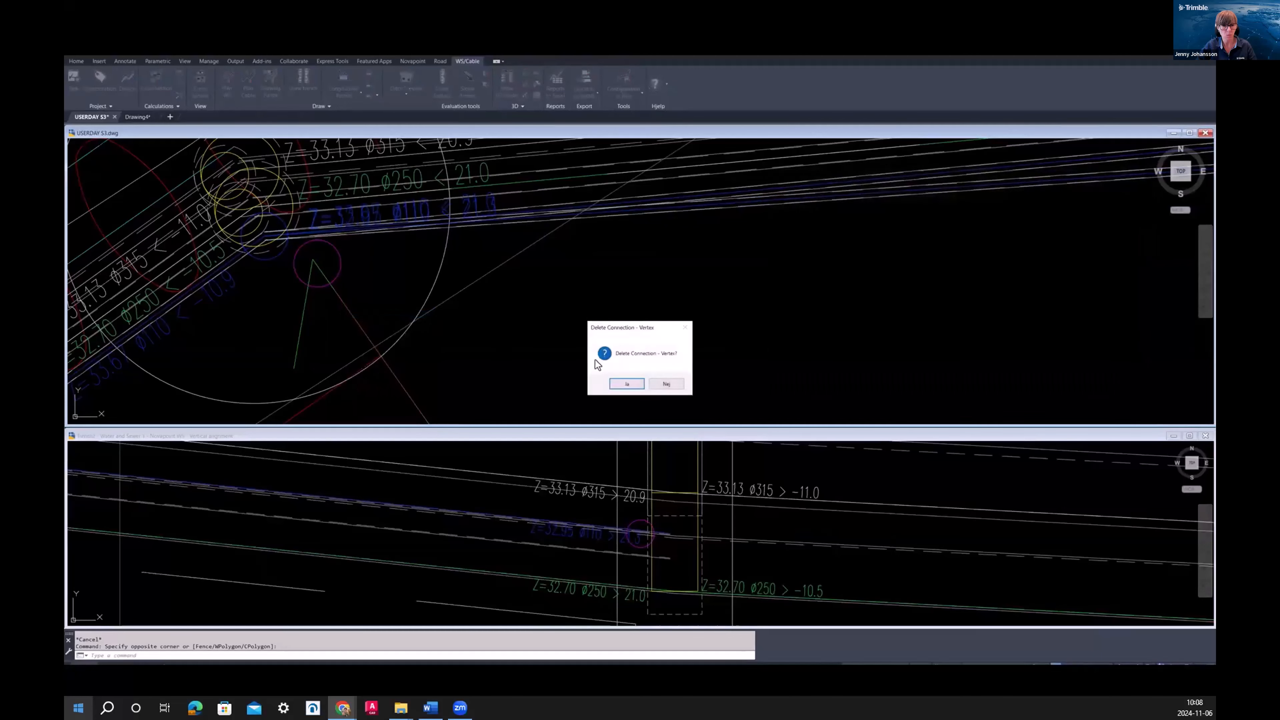
left_click(629, 382)
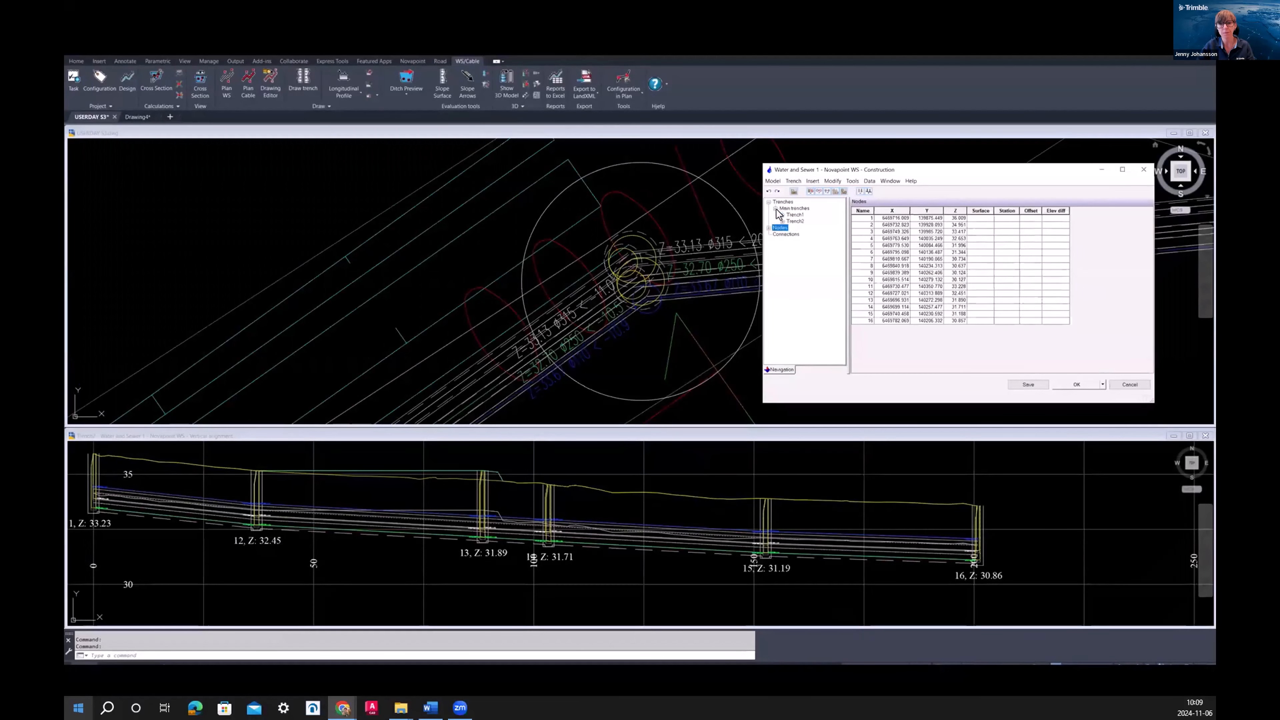
Open the cross section configuration from Trench2 and display the 2x W250-St315-Sw110 ditch with its two water pipes.
left_click(787, 222)
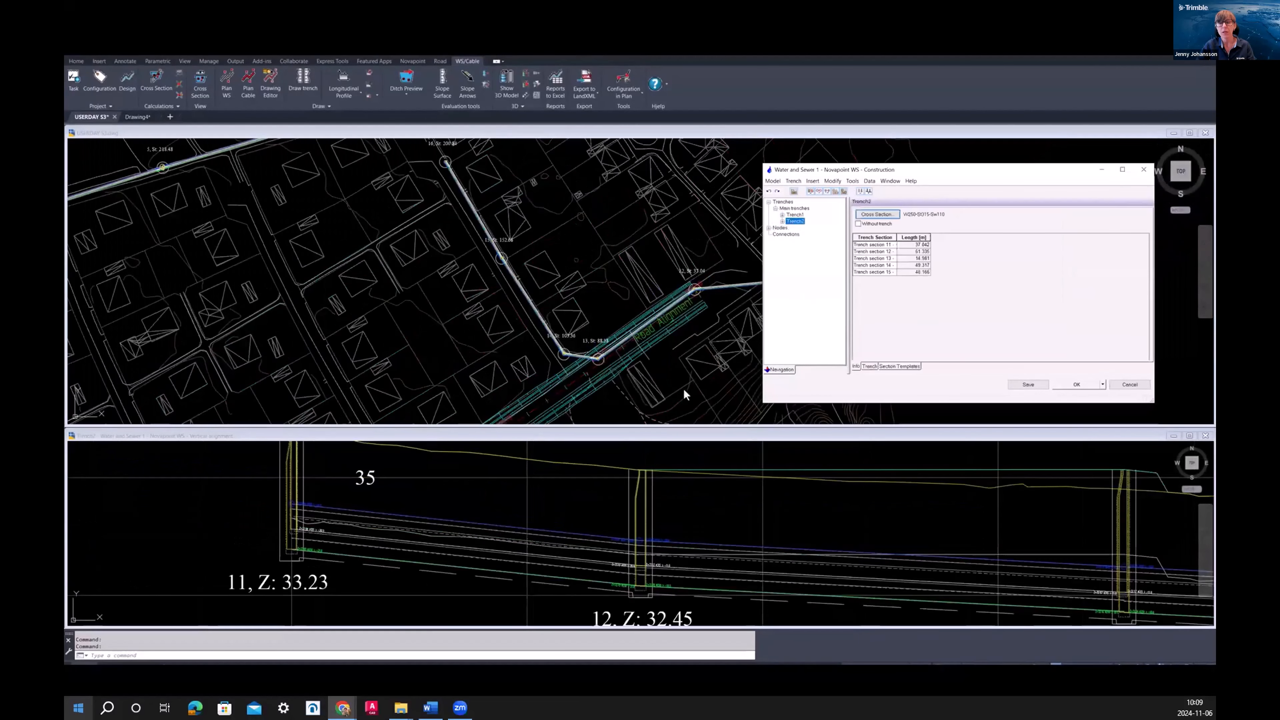
left_click(734, 510)
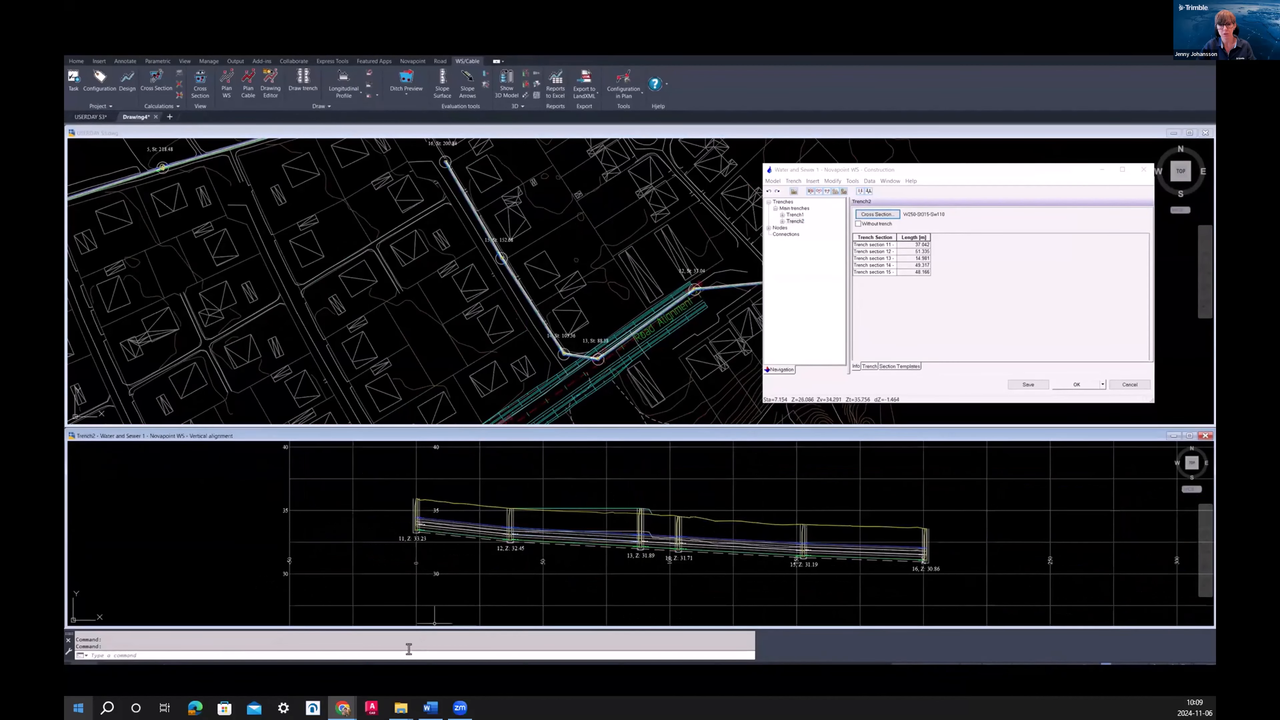
left_click(876, 214)
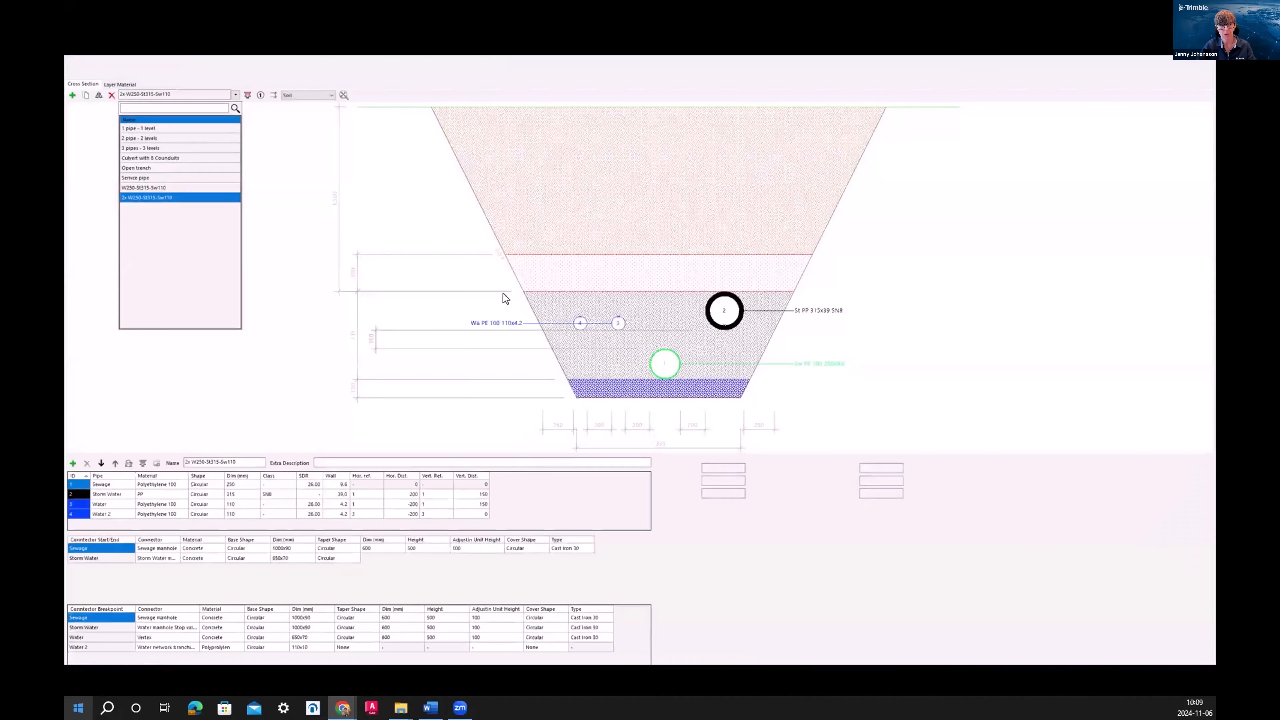
left_click(266, 242)
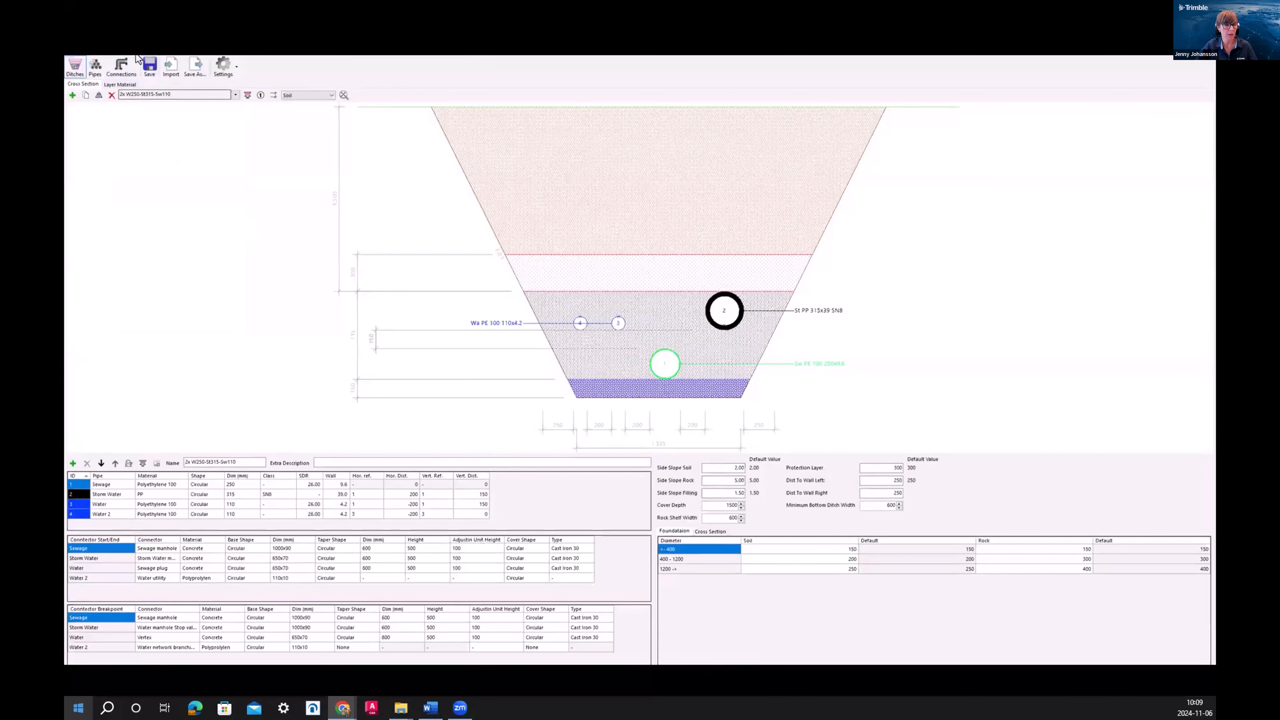
Open the cross section selection for trench section 13-14 of Trench2.
mouse_move(77, 657)
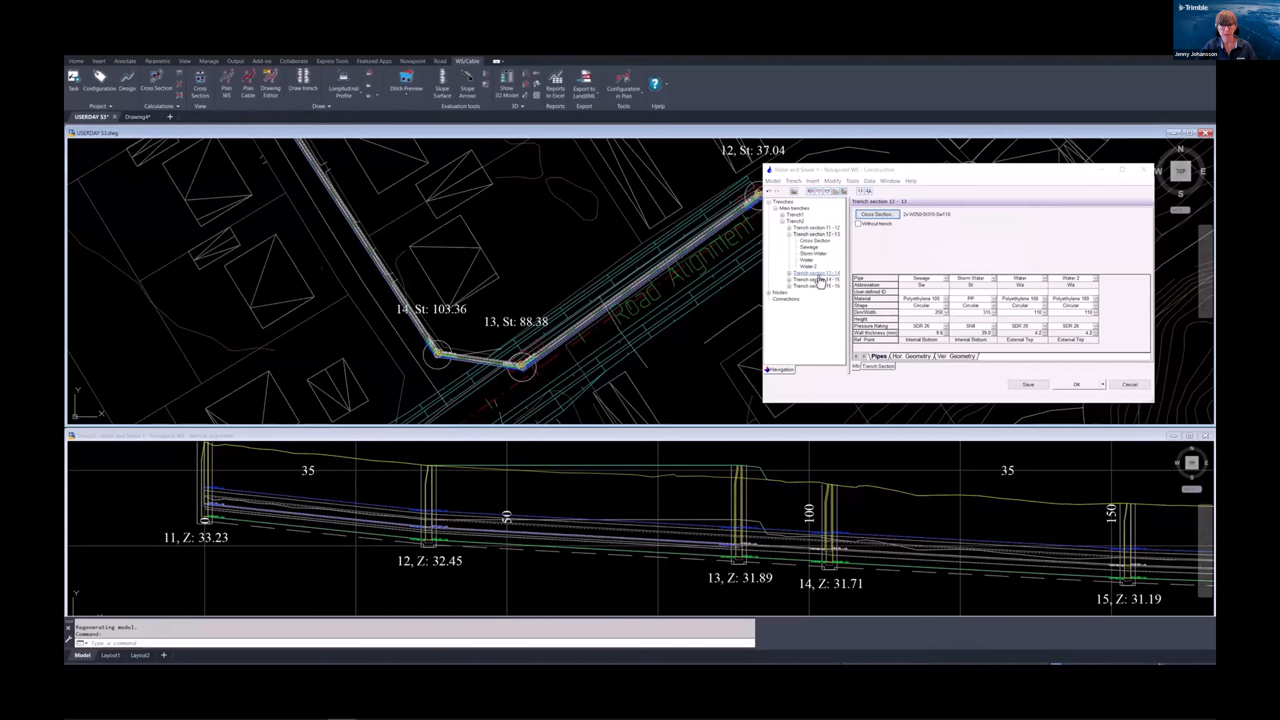
left_click(816, 274)
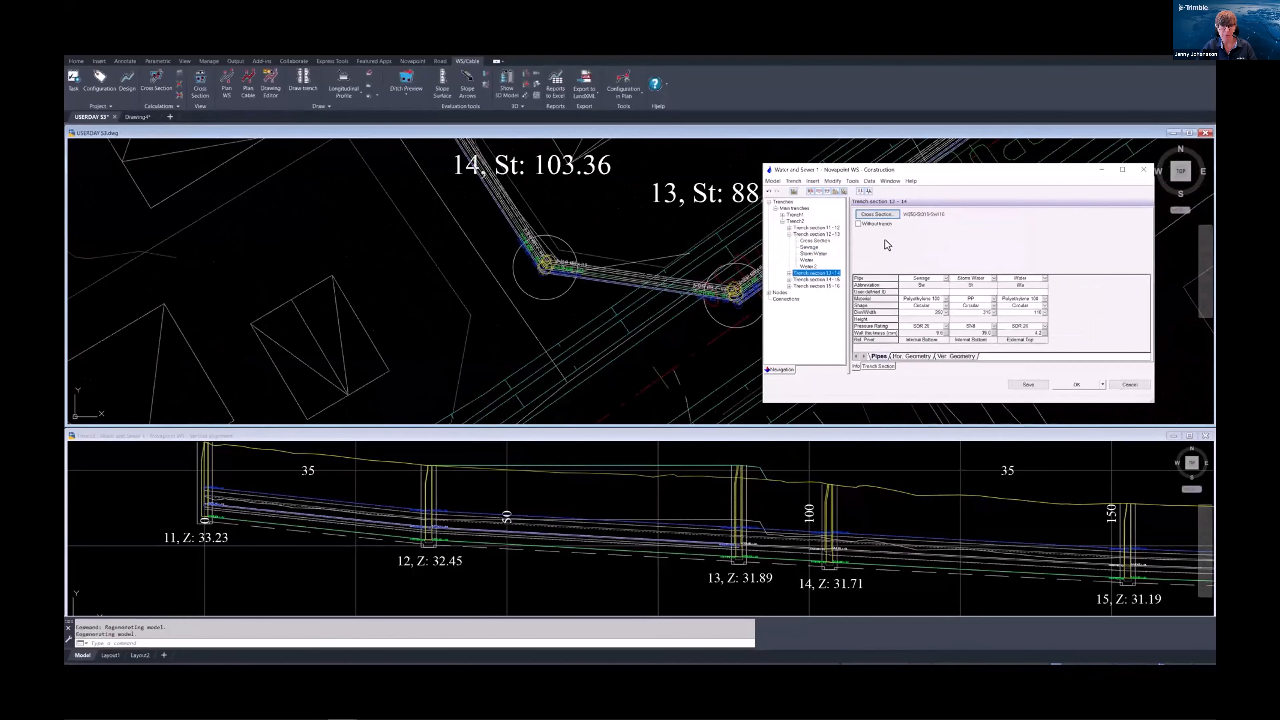
left_click(890, 217)
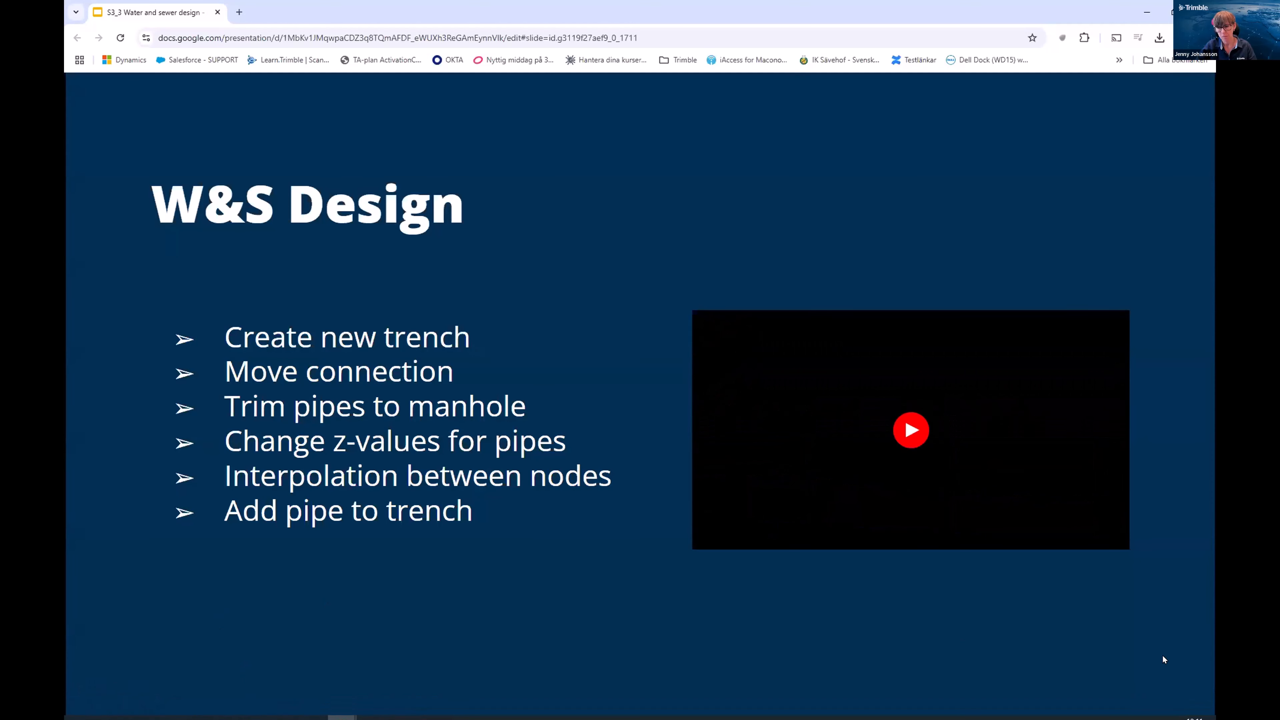
left_click(1162, 656)
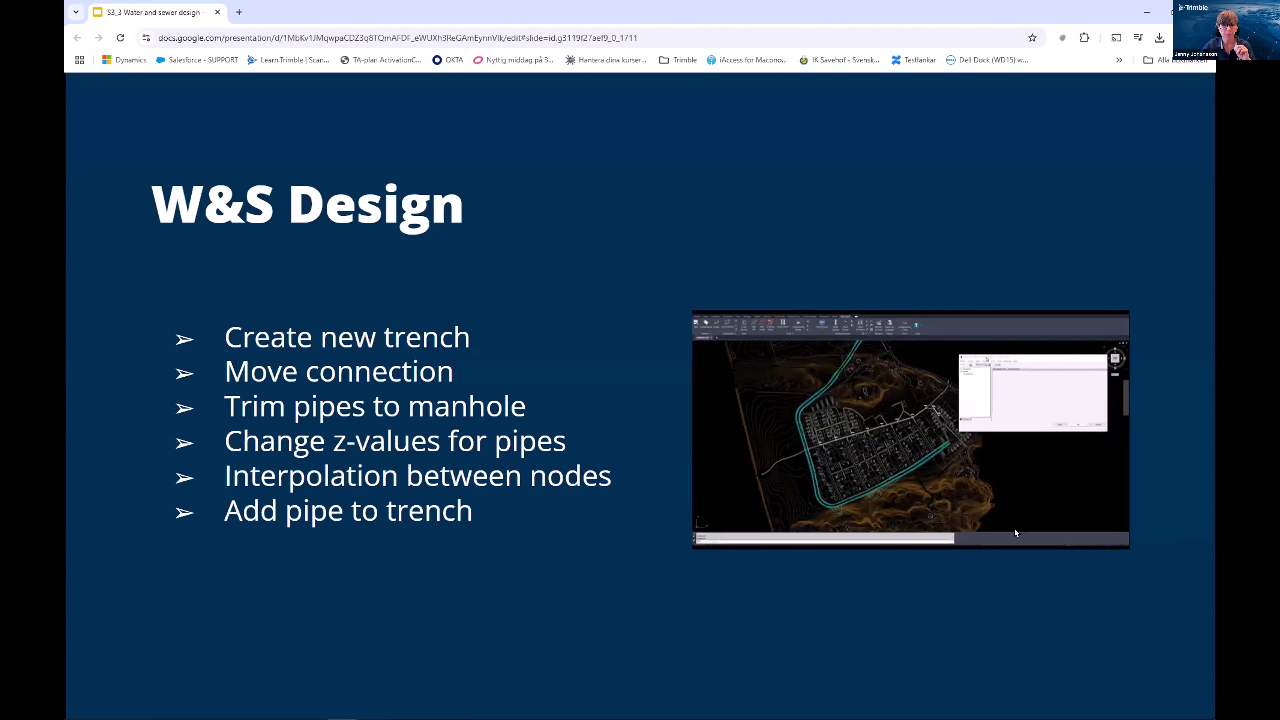
mouse_move(911, 452)
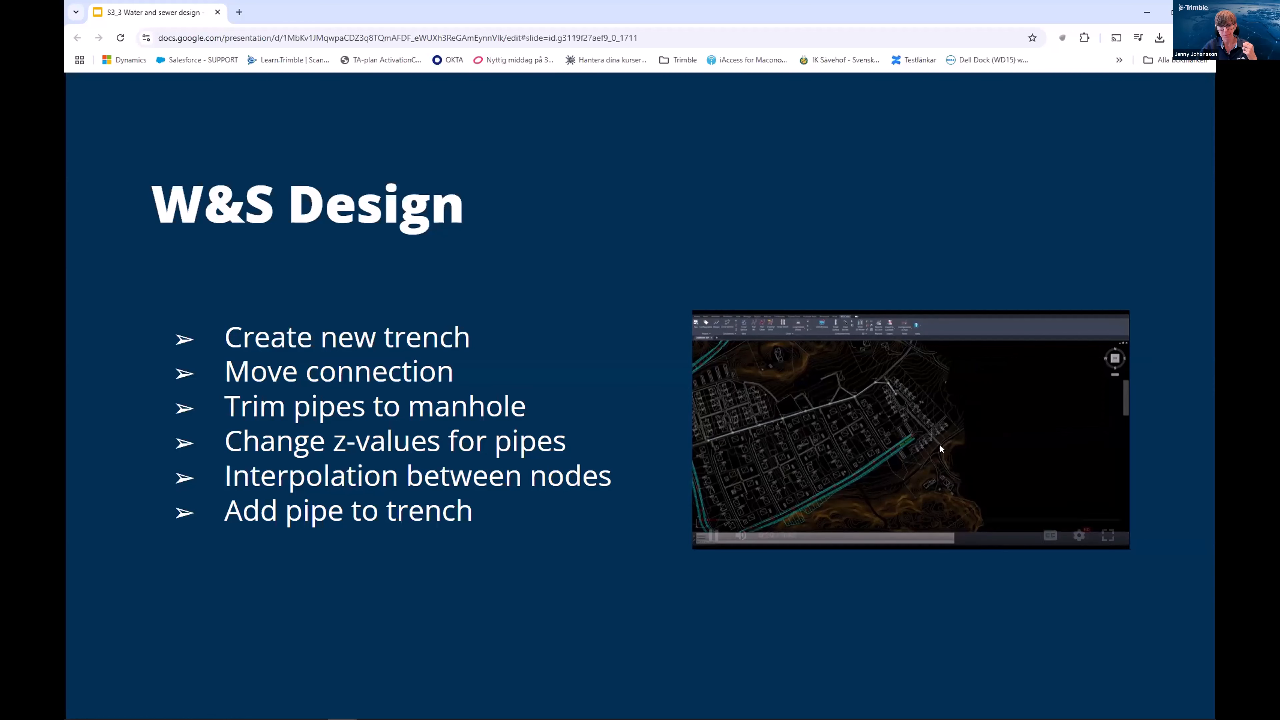
mouse_move(1057, 503)
left_click(1107, 534)
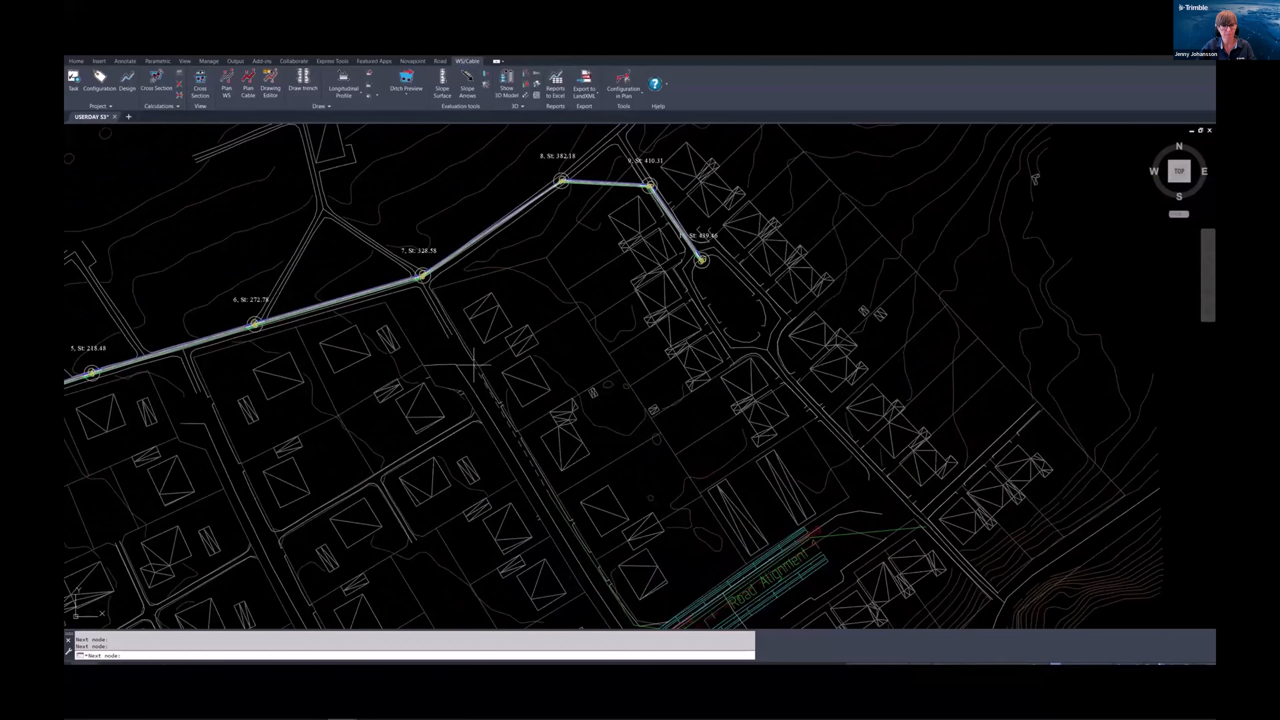
mouse_move(880, 476)
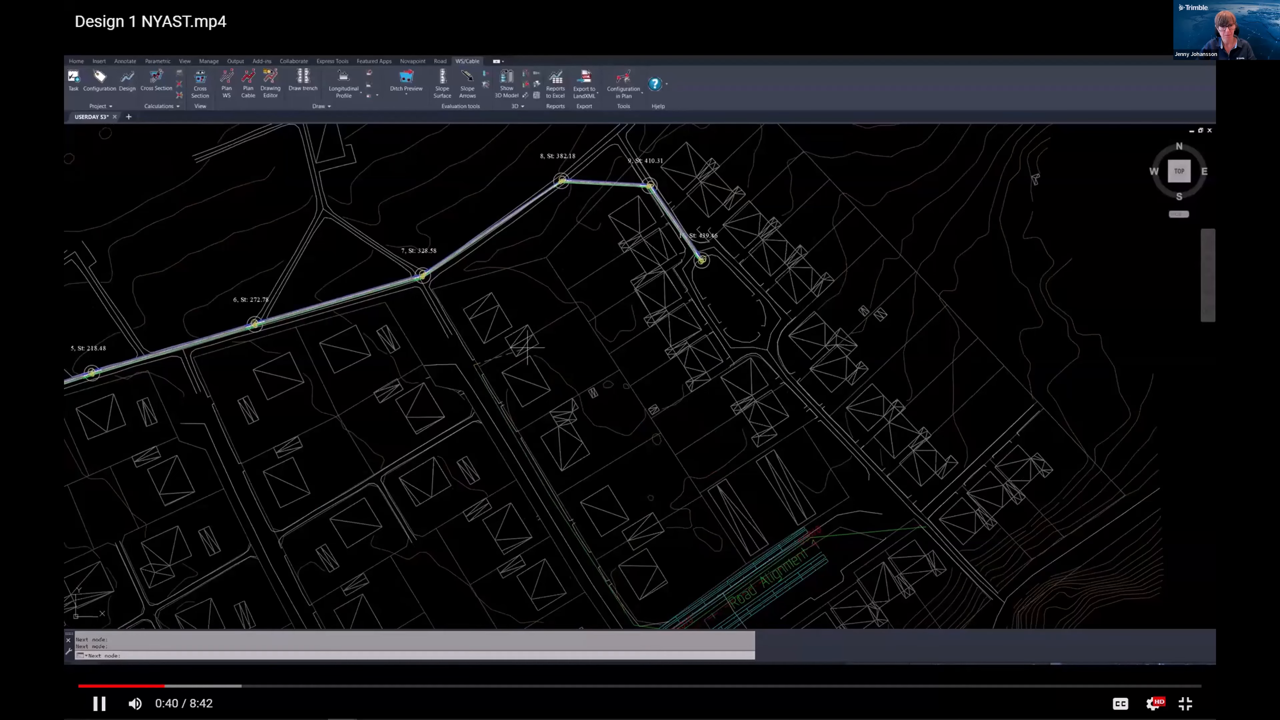
left_click(1184, 703)
left_click(1160, 686)
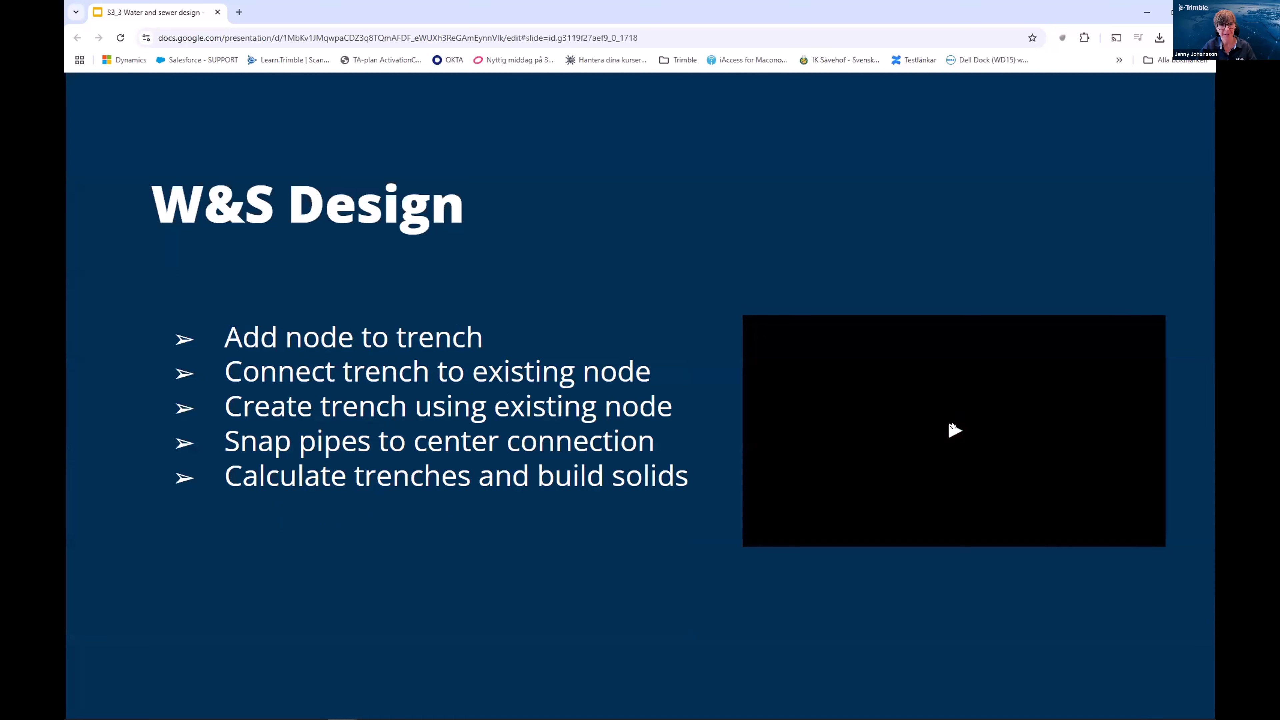
left_click(952, 428)
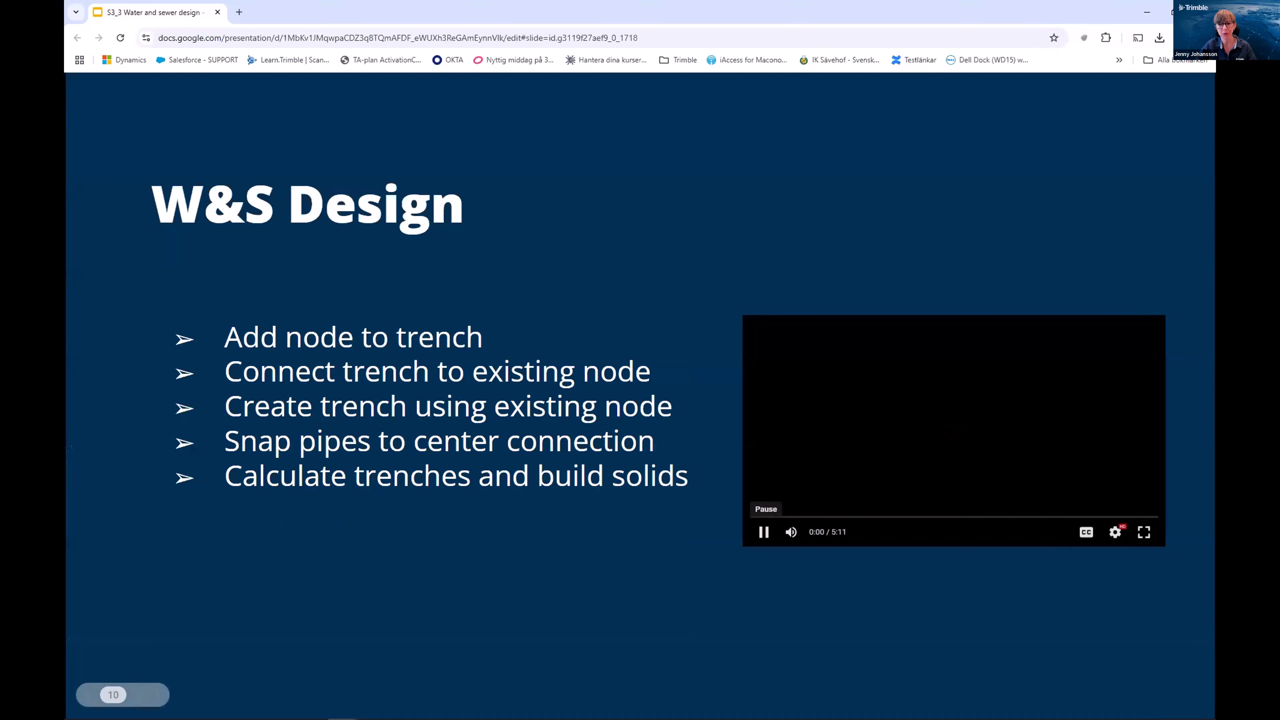
left_click(1143, 532)
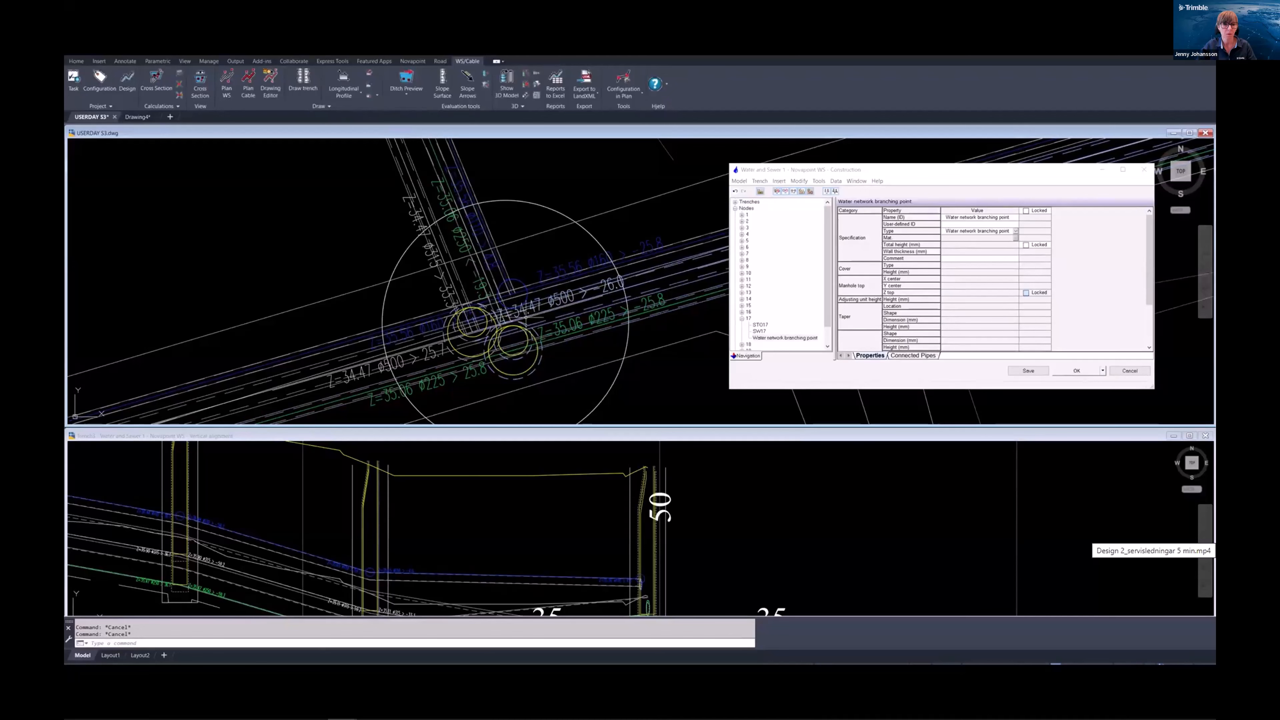
Snap the pipes to the centre of sewage manhole SW17 and trim all pipes to the manhole edges.
right_click(531, 334)
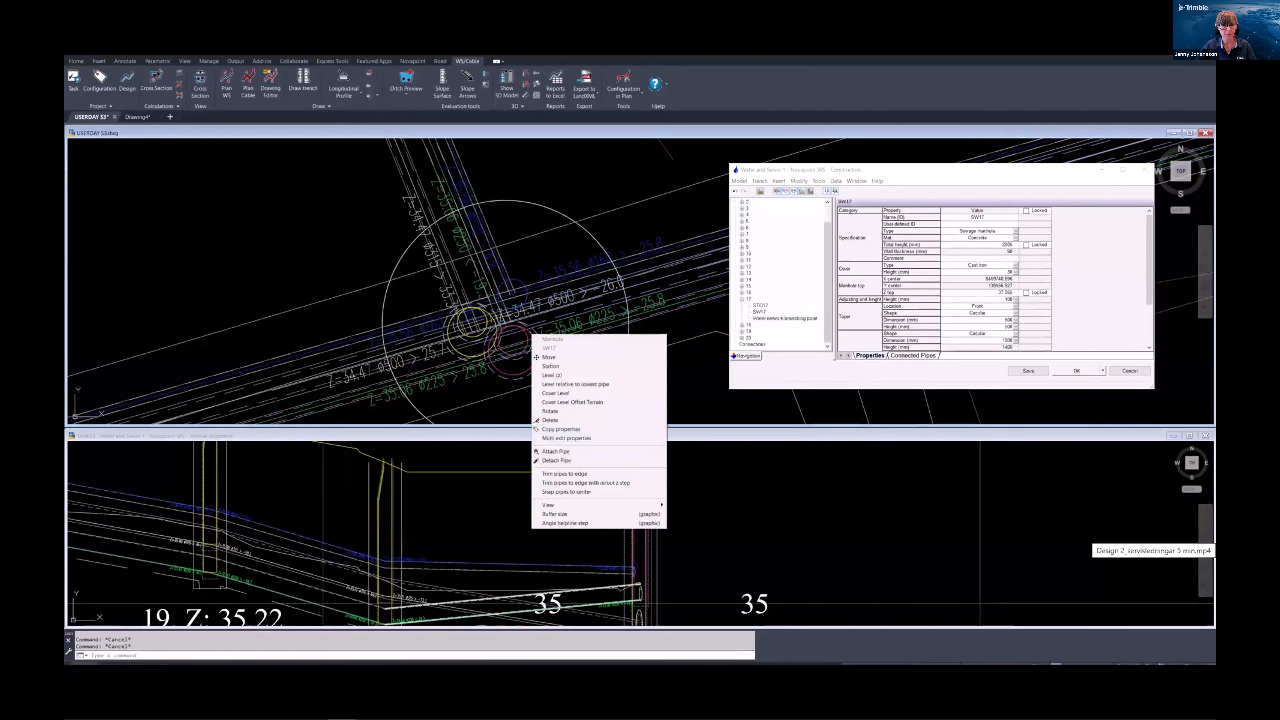
left_click(580, 491)
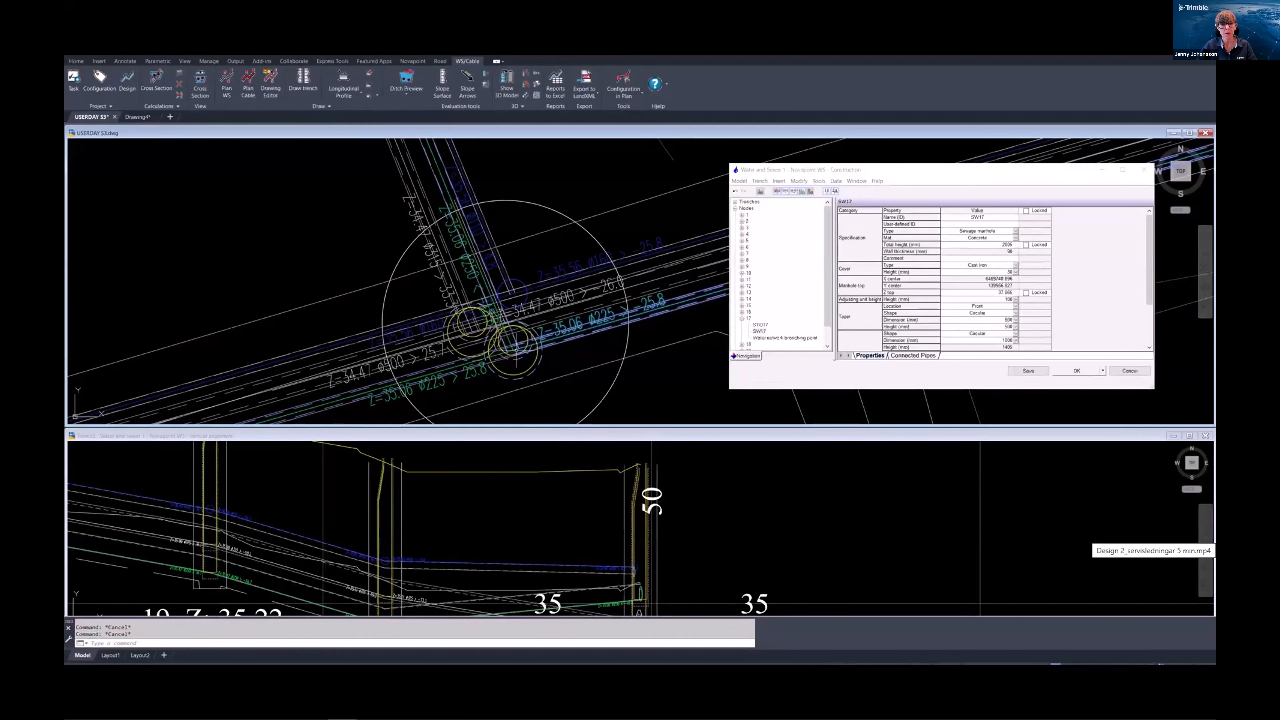
left_click(798, 182)
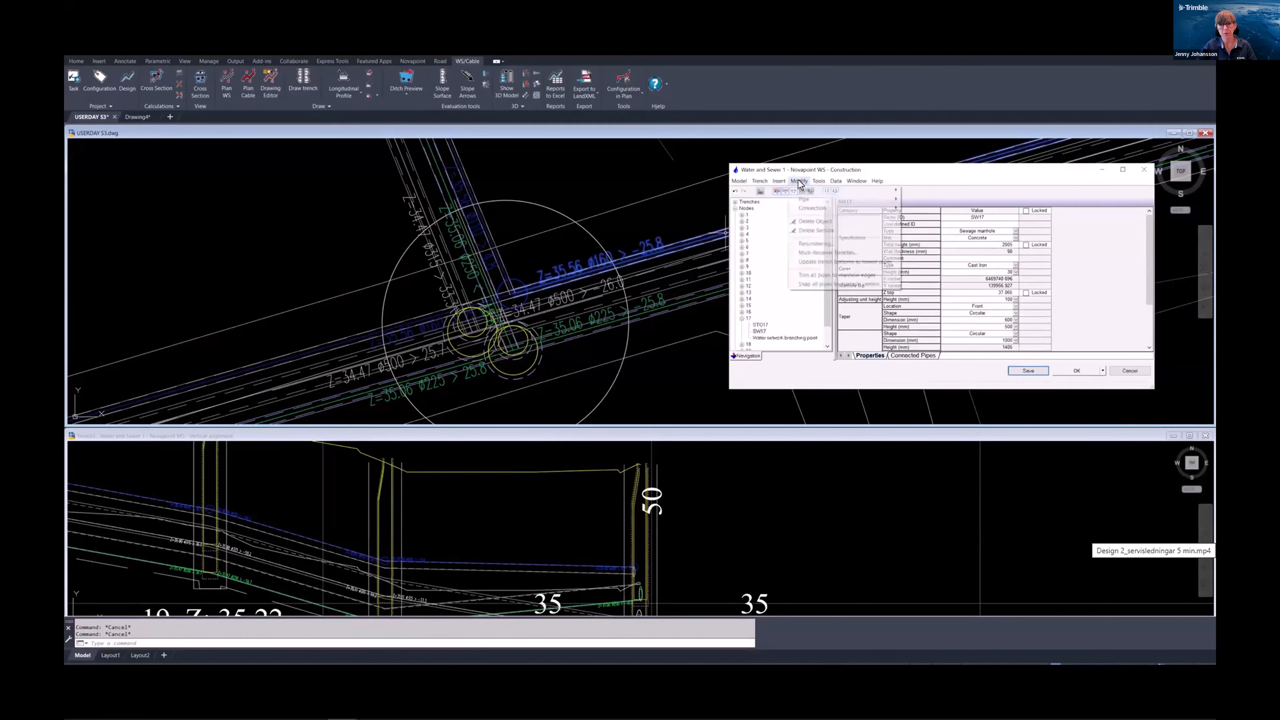
left_click(808, 276)
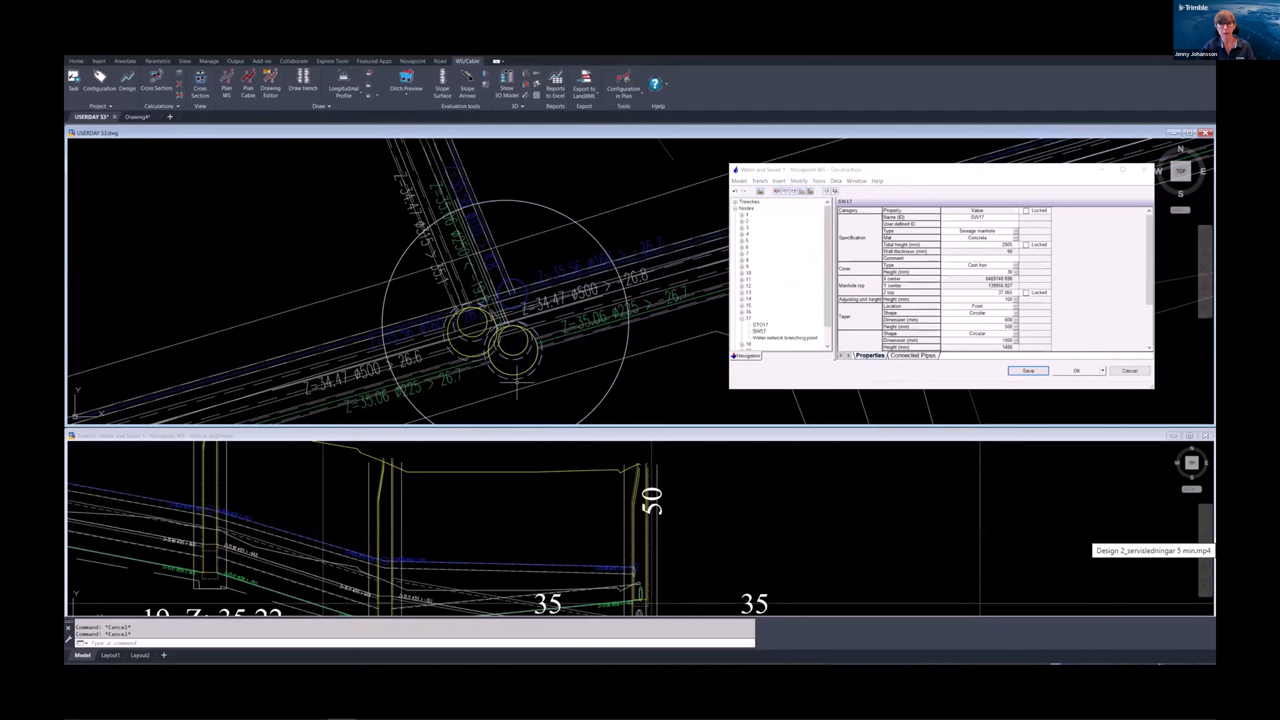
Create a new trench starting at existing node 17 and running south along the side street with two new nodes.
scroll(517, 381, "down", 5)
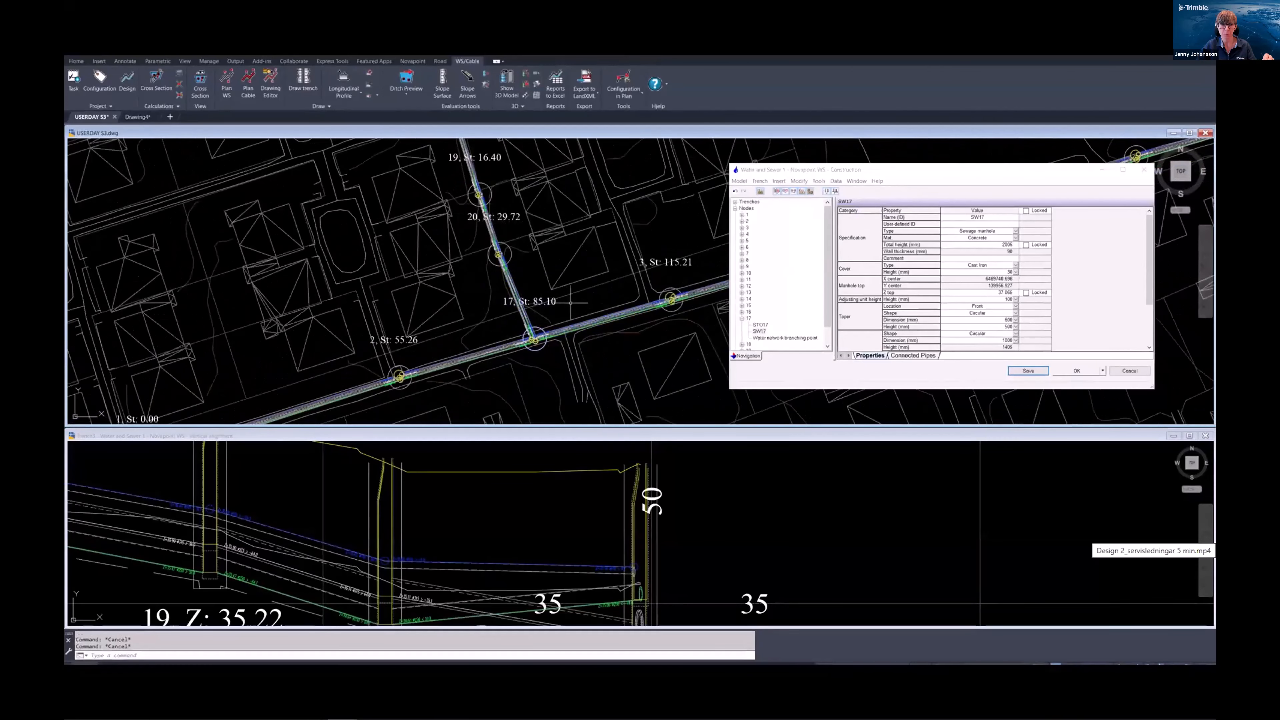
middle_click_drag(577, 311, 525, 217)
scroll(526, 197, "down", 4)
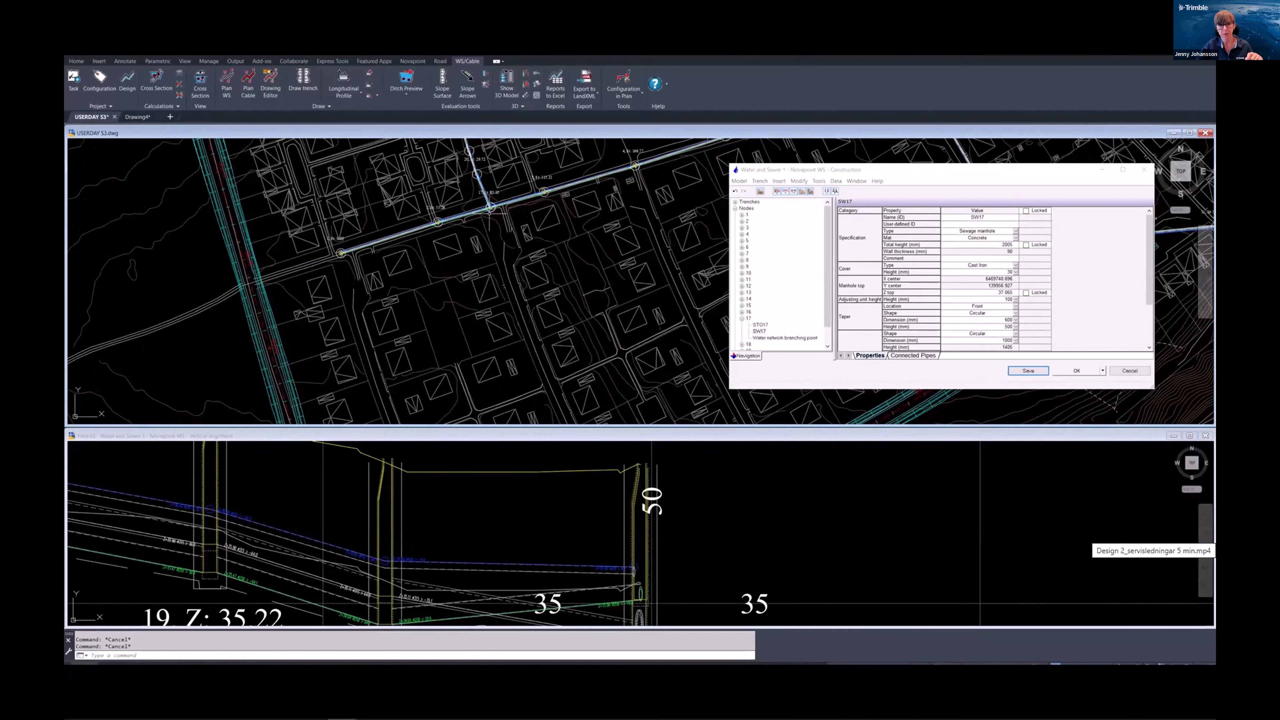
scroll(498, 206, "up", 5)
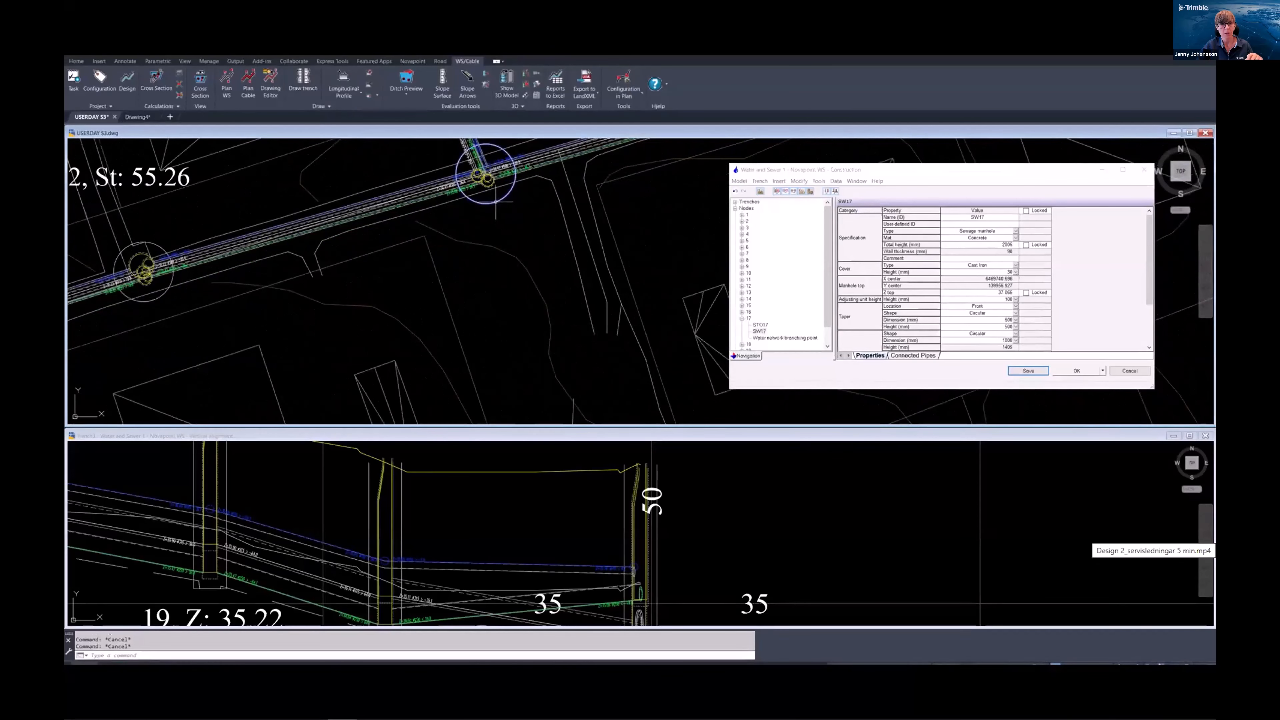
right_click(496, 203)
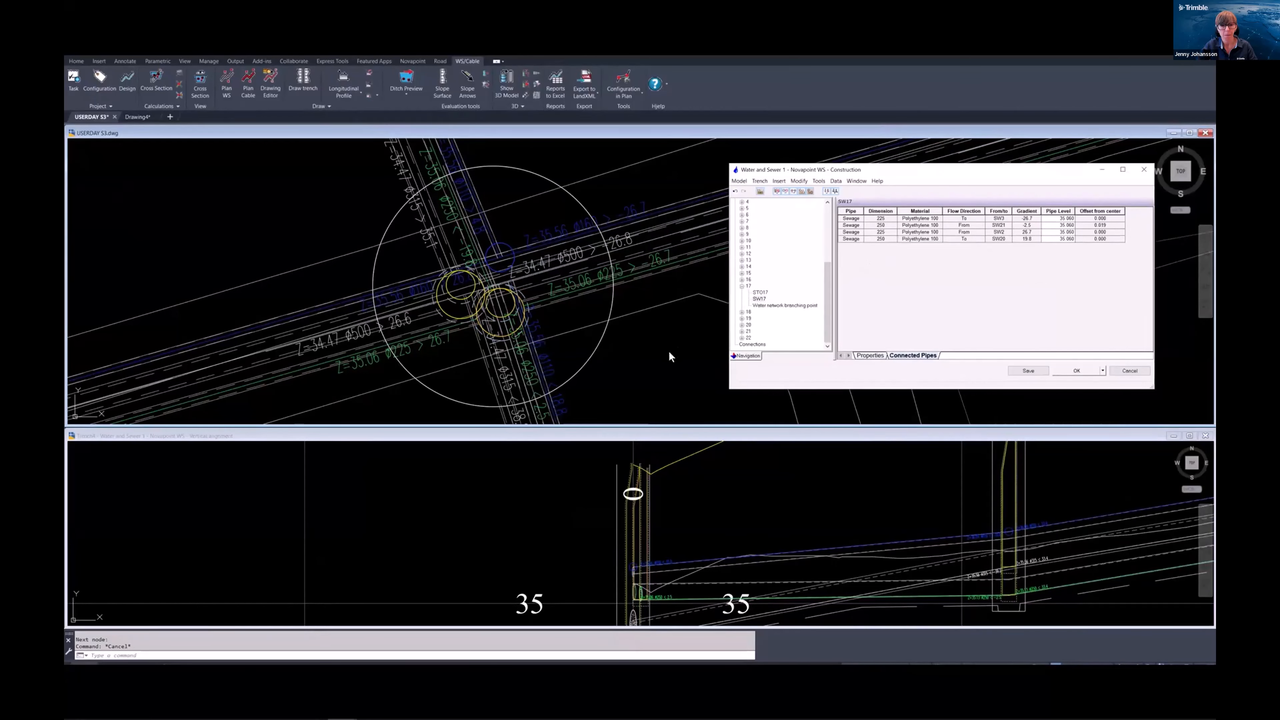
scroll(665, 335, "down", 3)
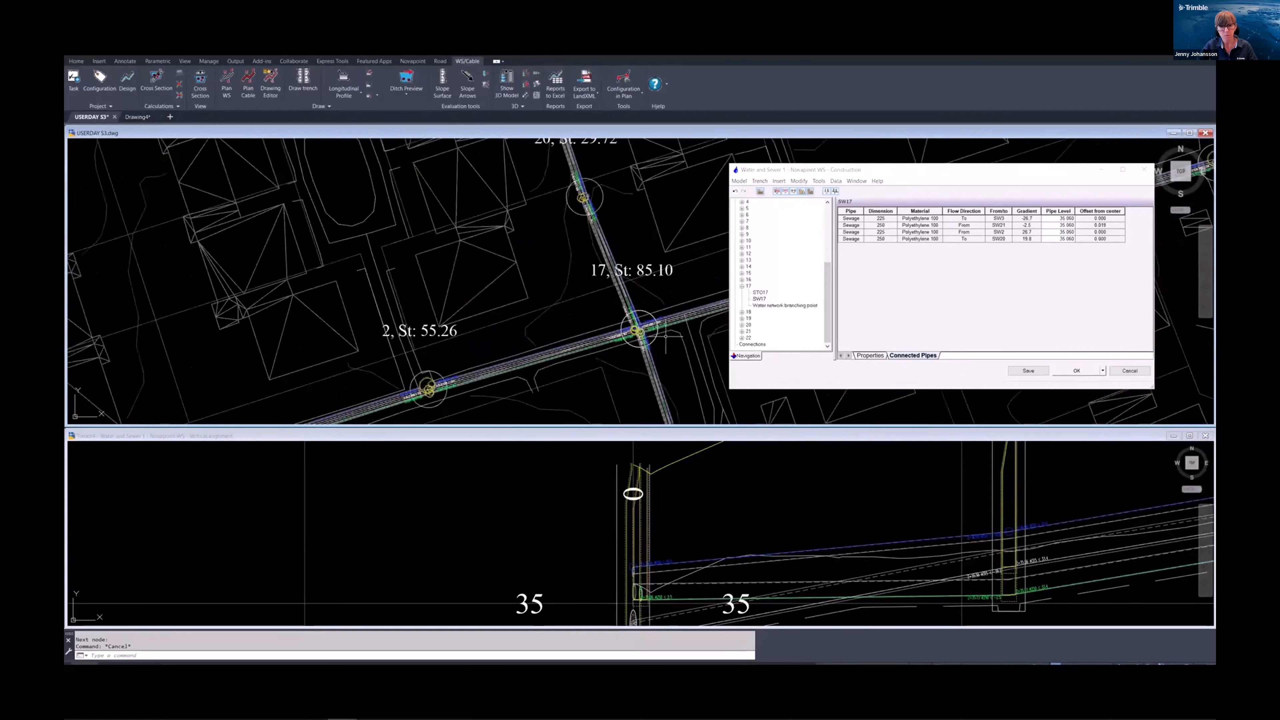
scroll(667, 343, "down", 6)
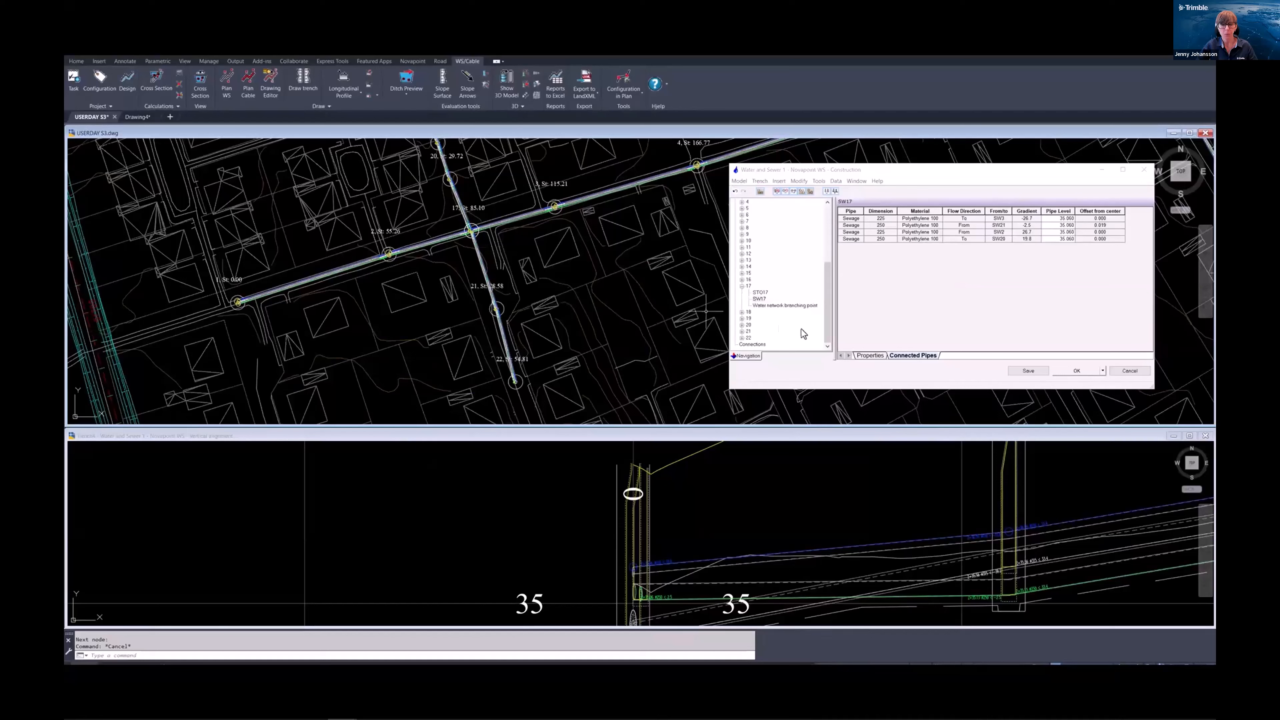
Accept the construction drawn as WS and build all trenches over their whole length, including the QUADRI update.
left_click(1103, 371)
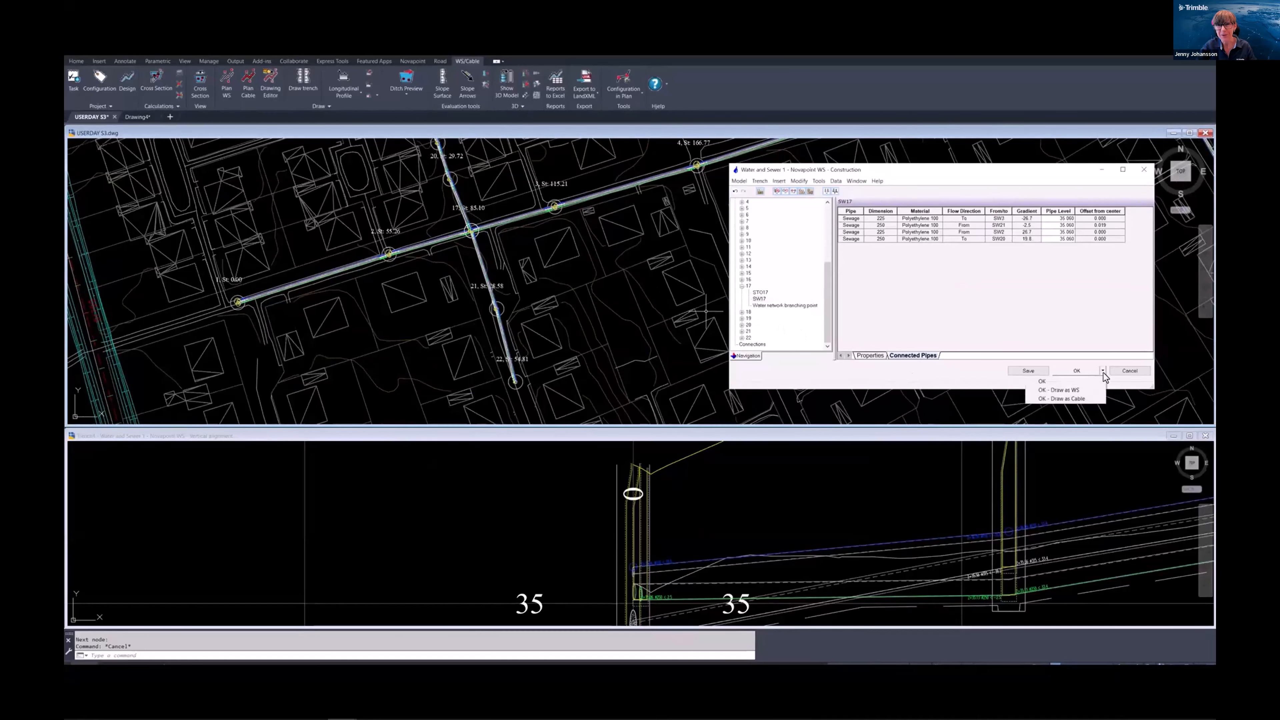
left_click(1074, 390)
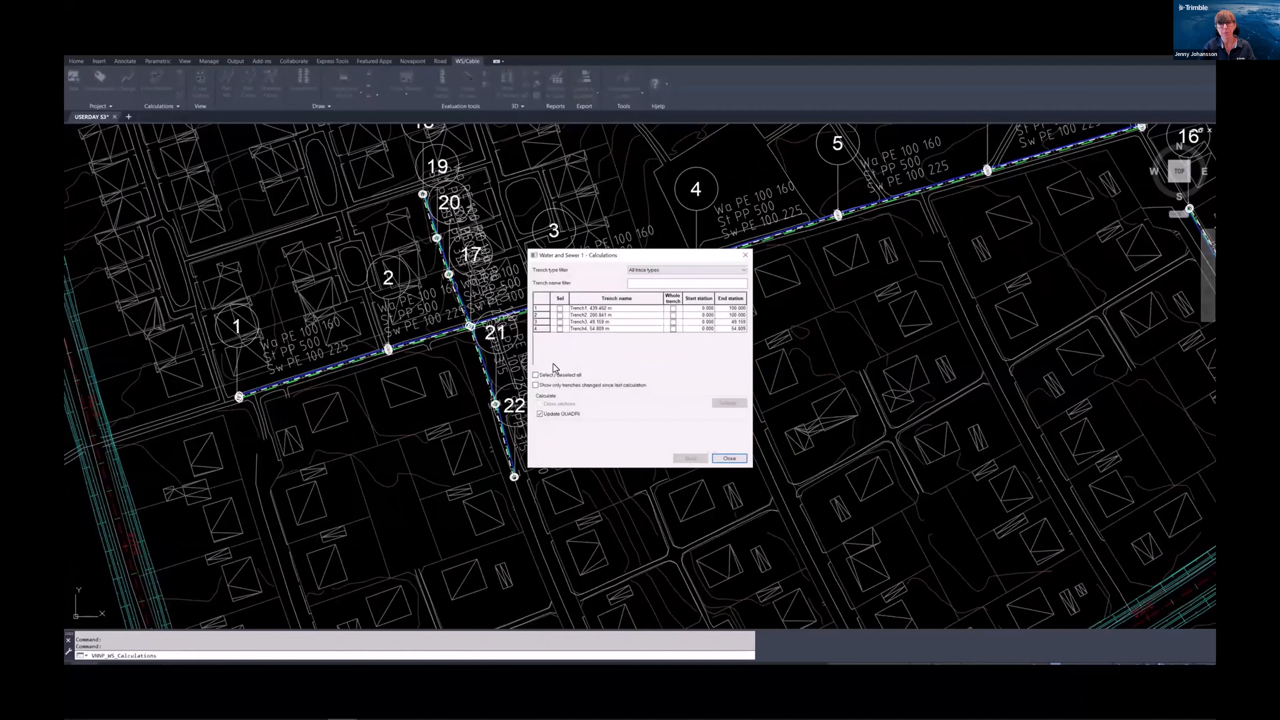
left_click(554, 374)
left_click(689, 459)
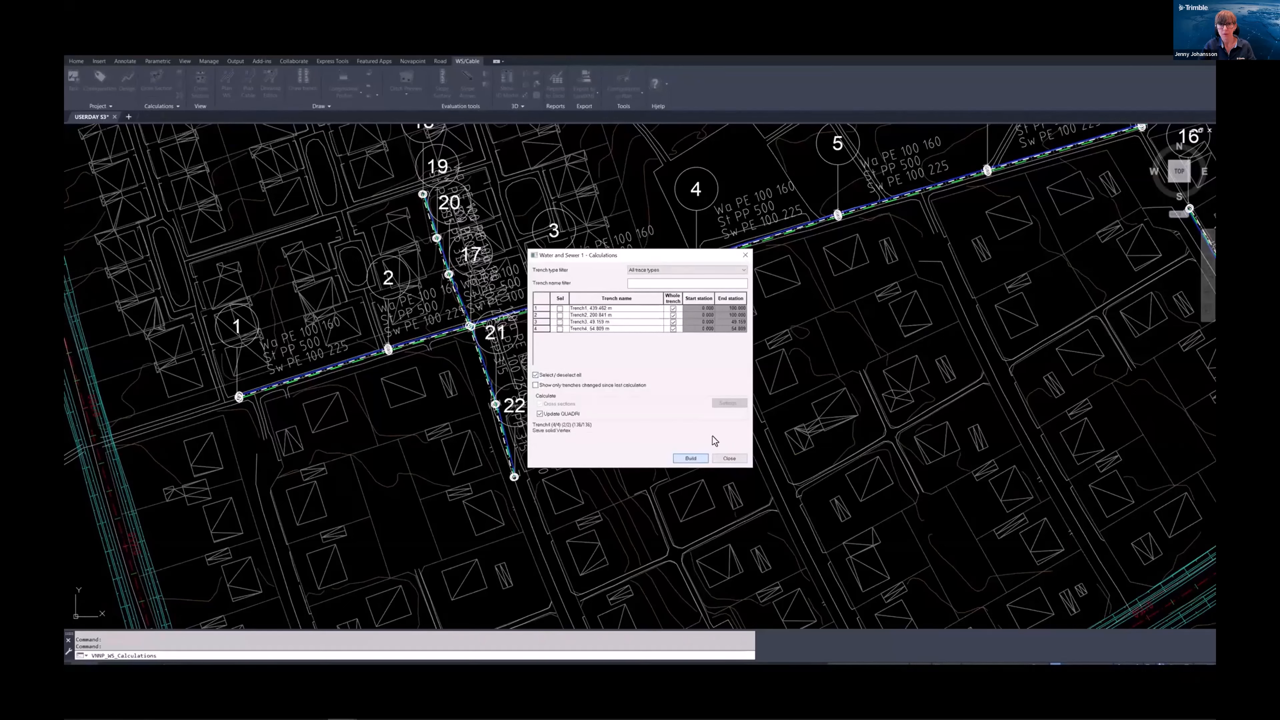
left_click(729, 458)
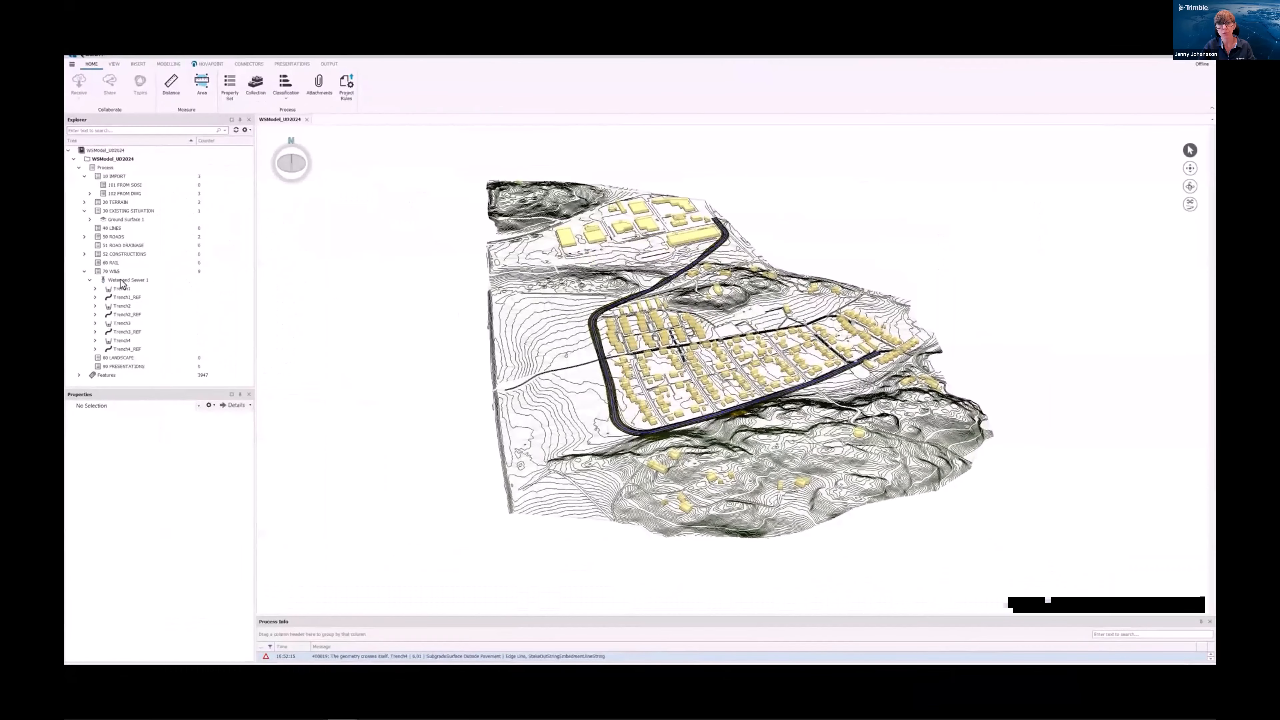
Display the Water and Sewer 1 task in its own 3D view and examine the trench junction at the manholes.
right_click(120, 279)
left_click(155, 366)
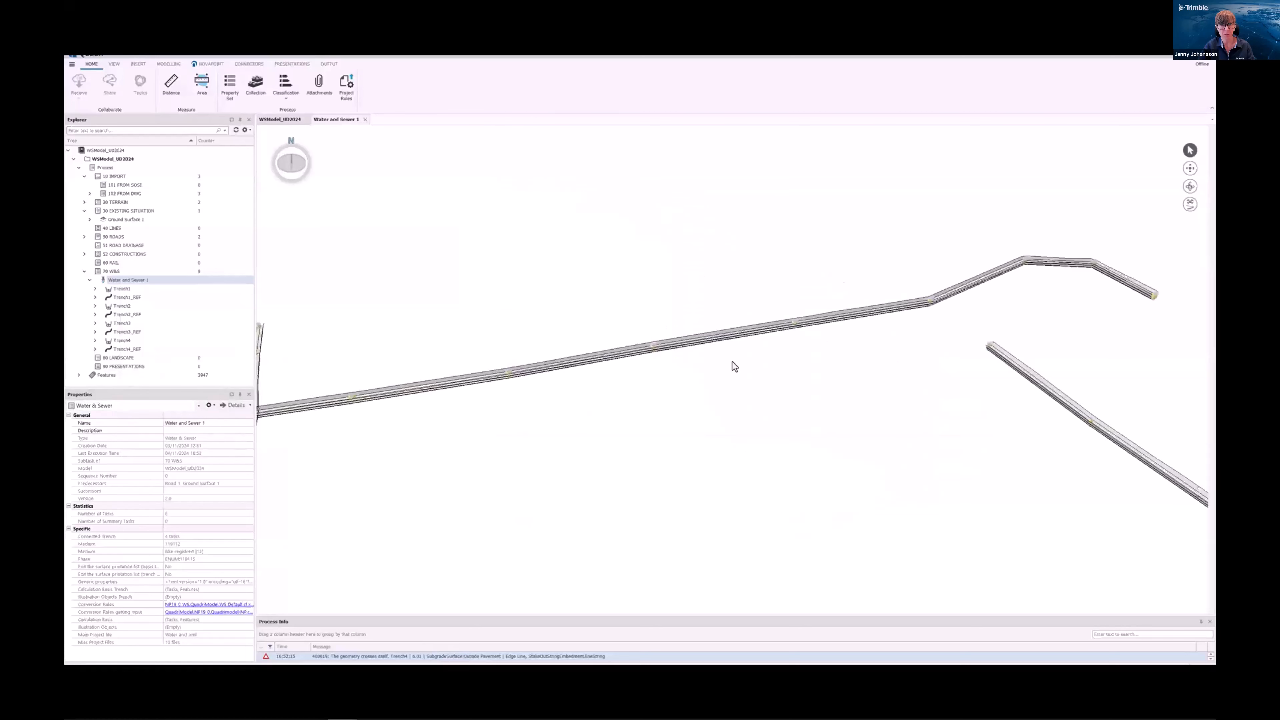
middle_click_drag(559, 327, 711, 298)
scroll(445, 378, "up", 1)
scroll(445, 378, "up", 5)
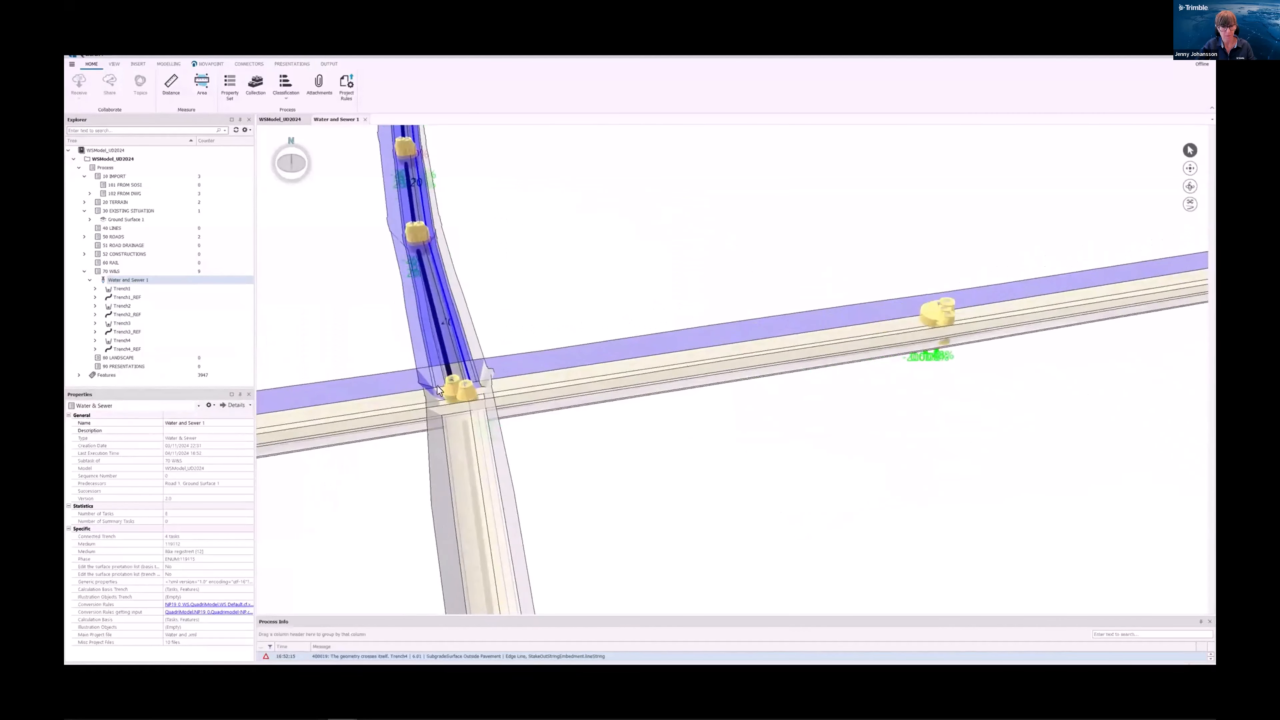
middle_click_drag(445, 377, 625, 331)
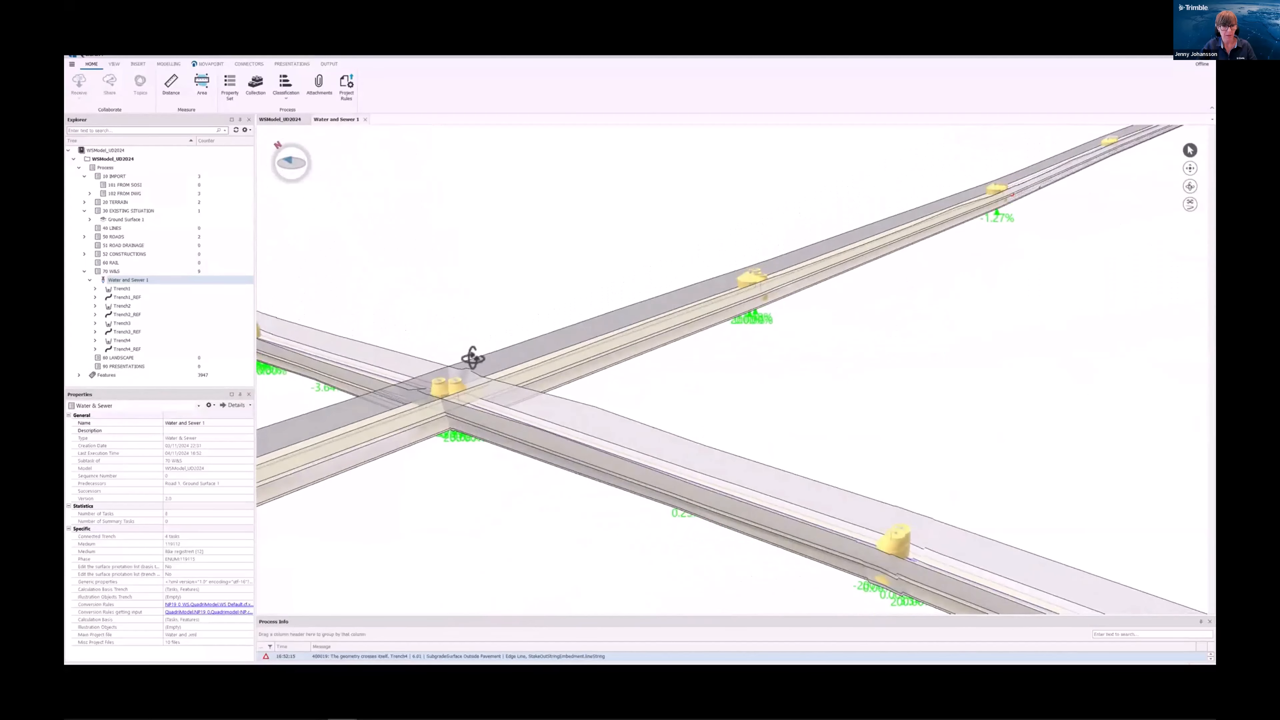
middle_click_drag(443, 371, 508, 485)
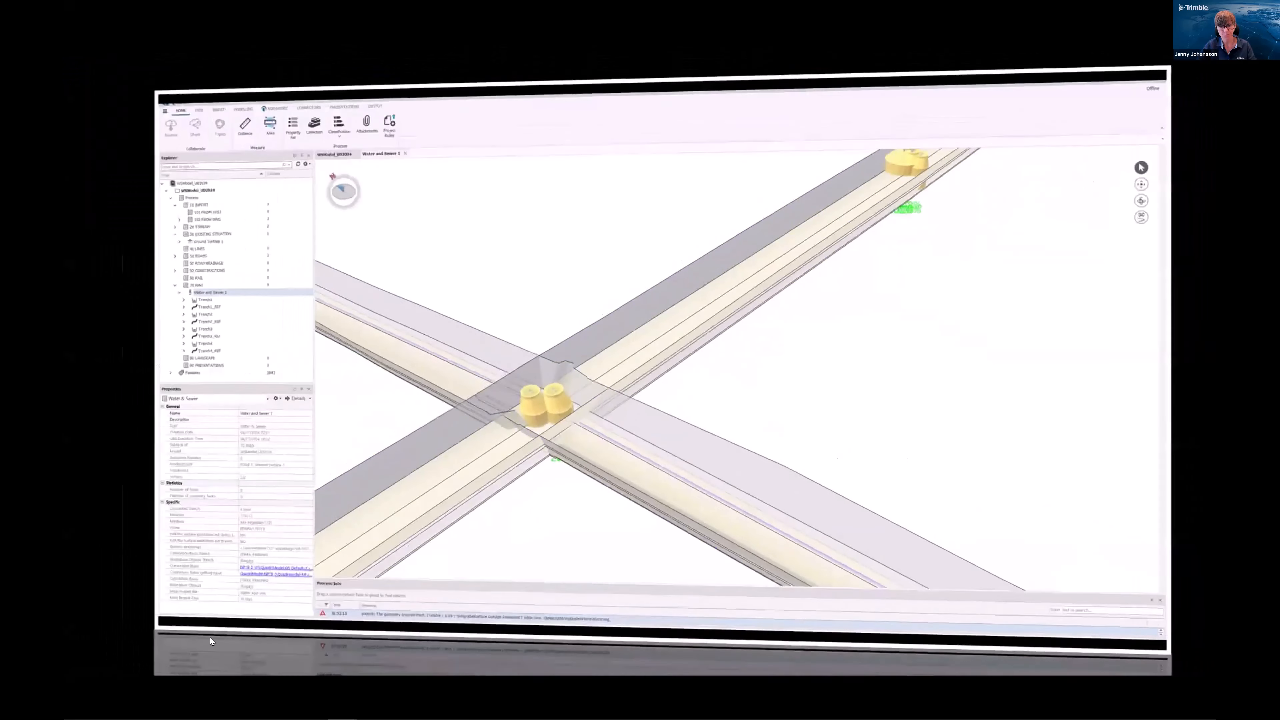
key("Escape")
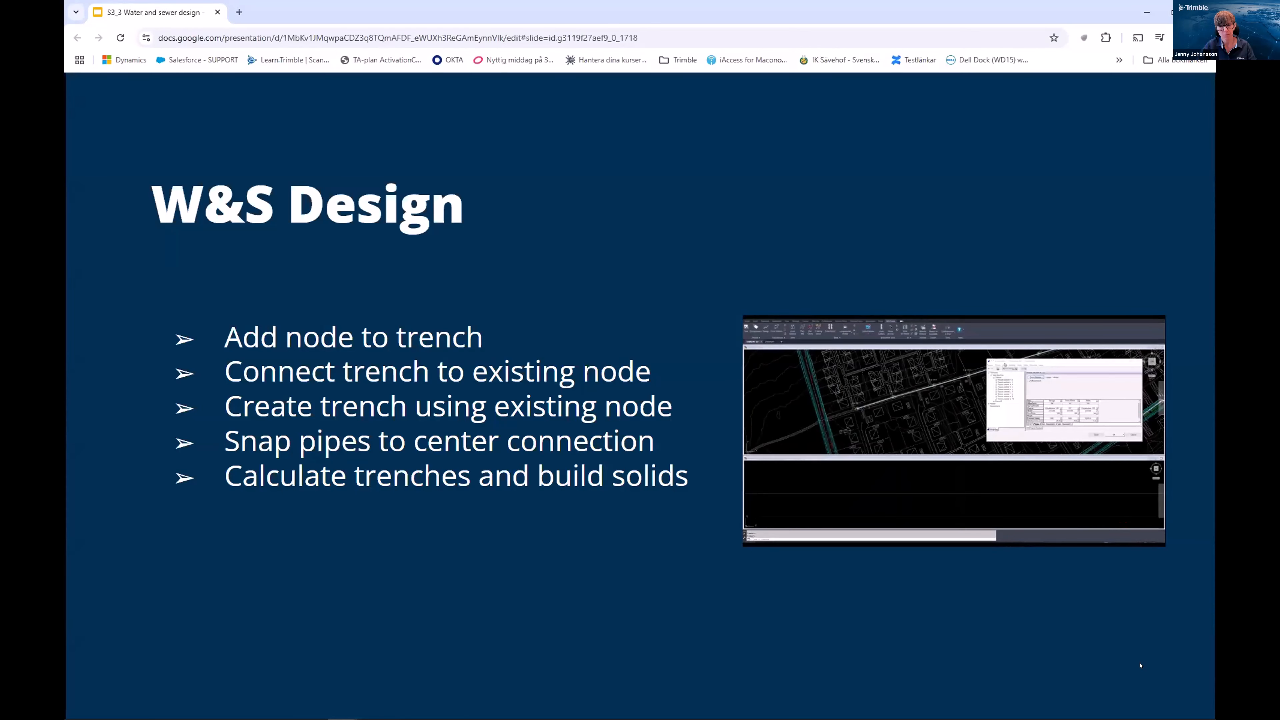
key("Right")
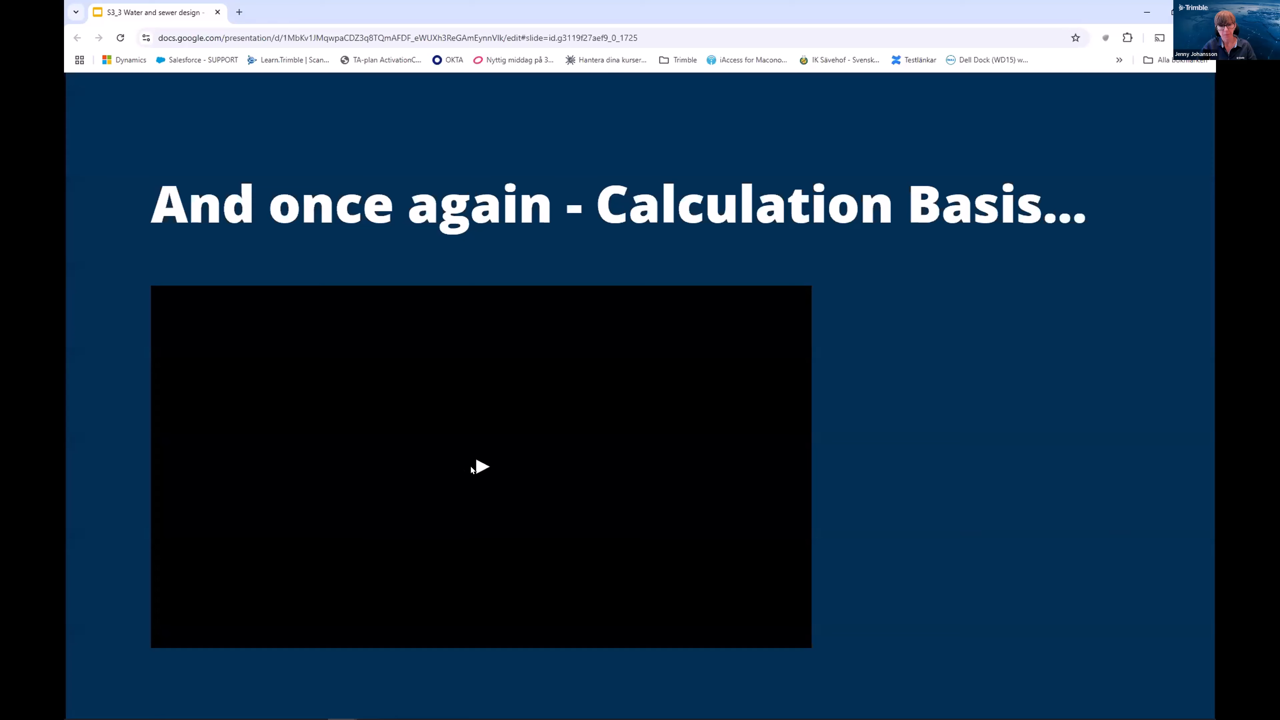
left_click(471, 467)
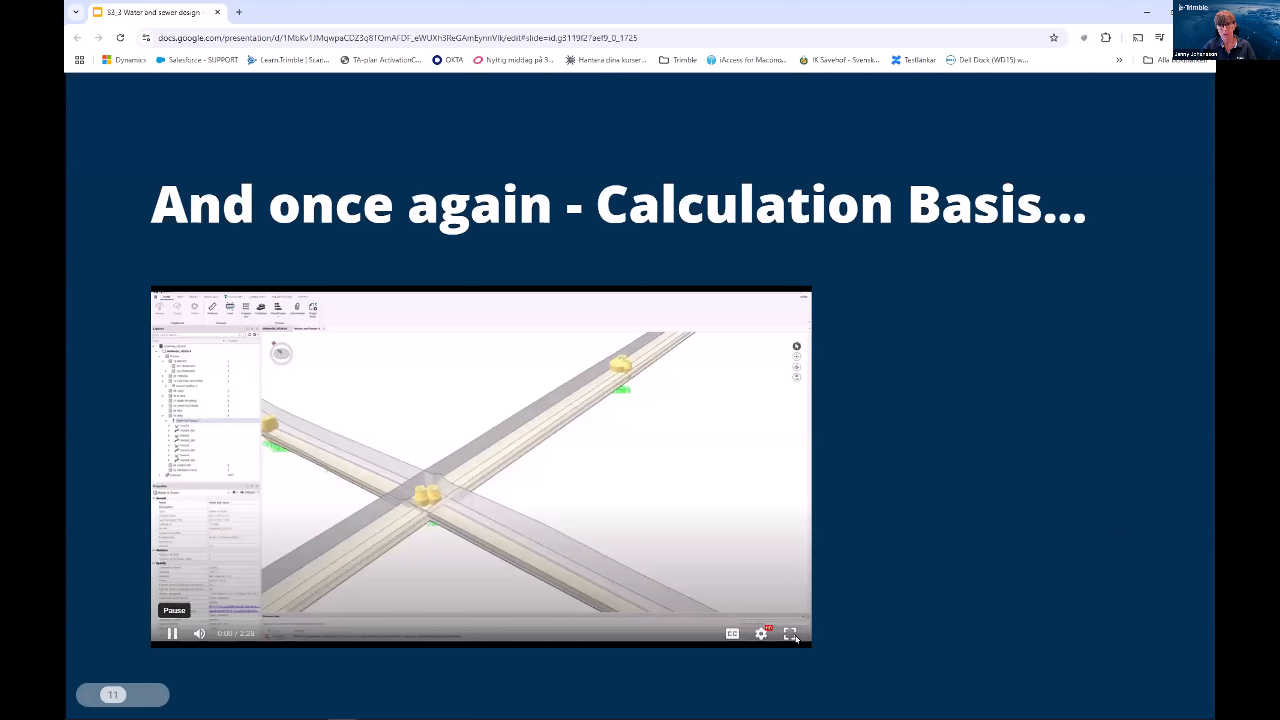
left_click(789, 633)
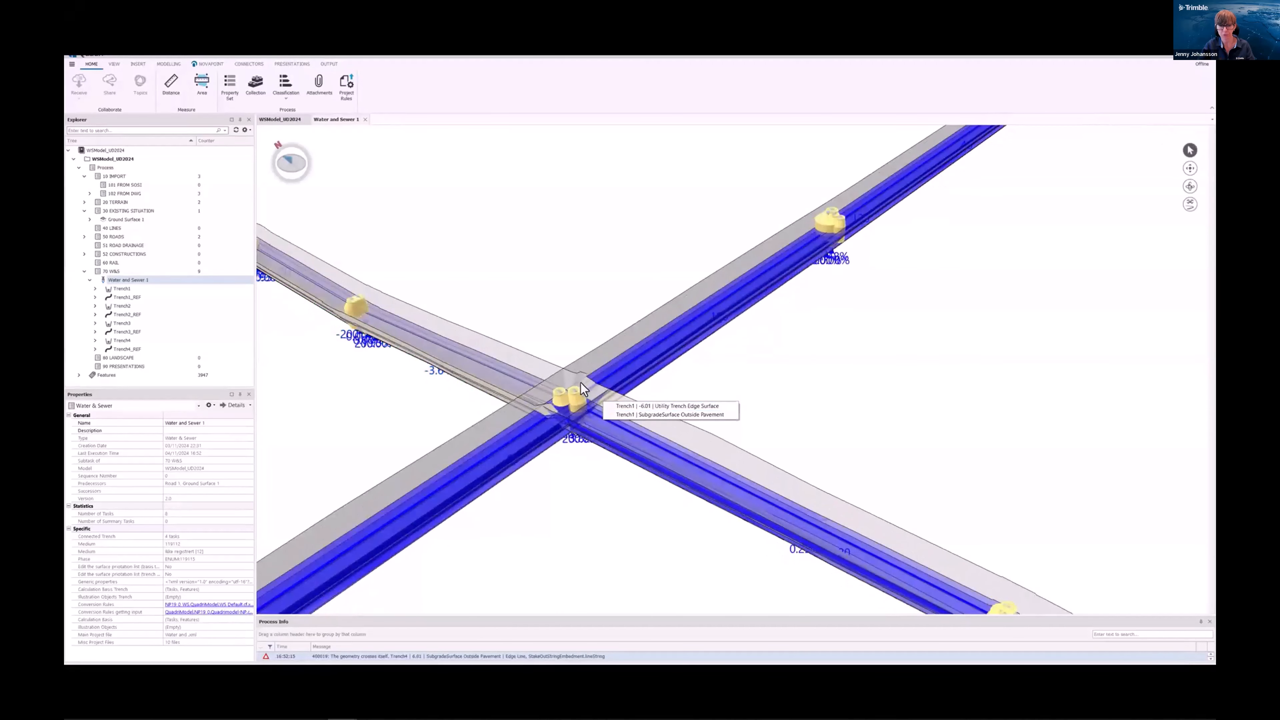
Edit the Trench3 task and add the Trench1 trench design to its calculation base.
left_click(366, 435)
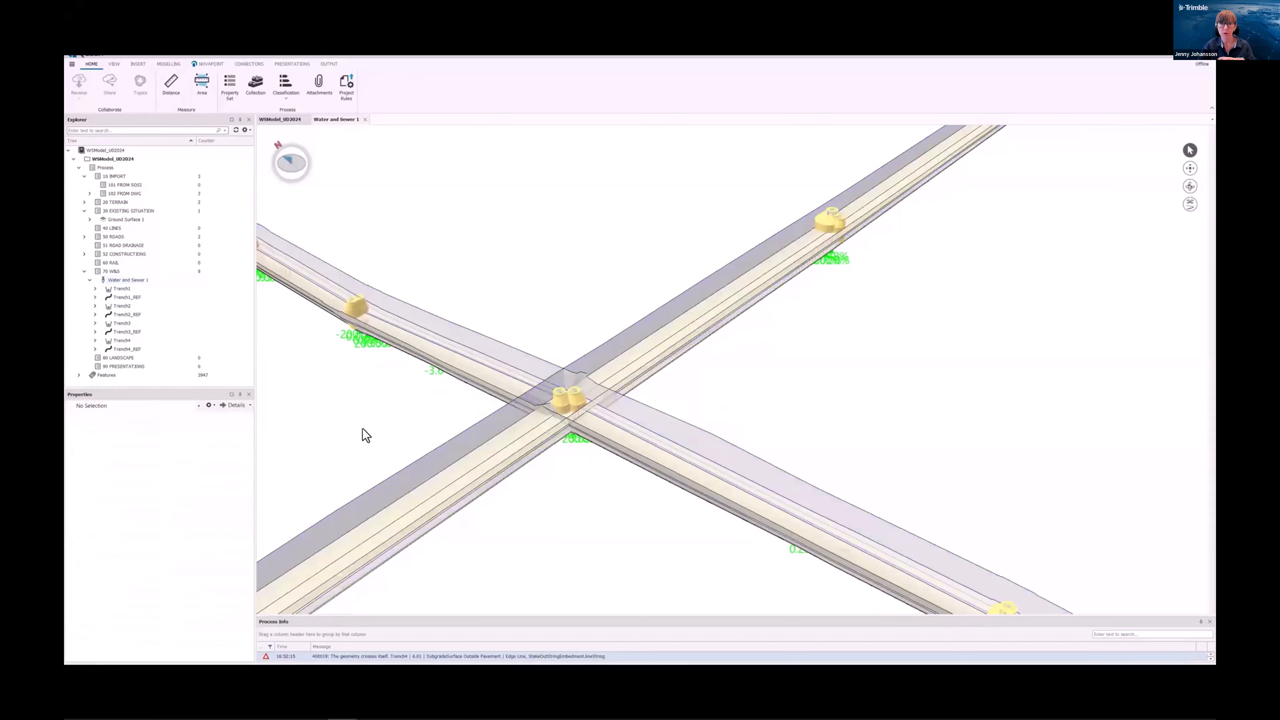
left_click(120, 323)
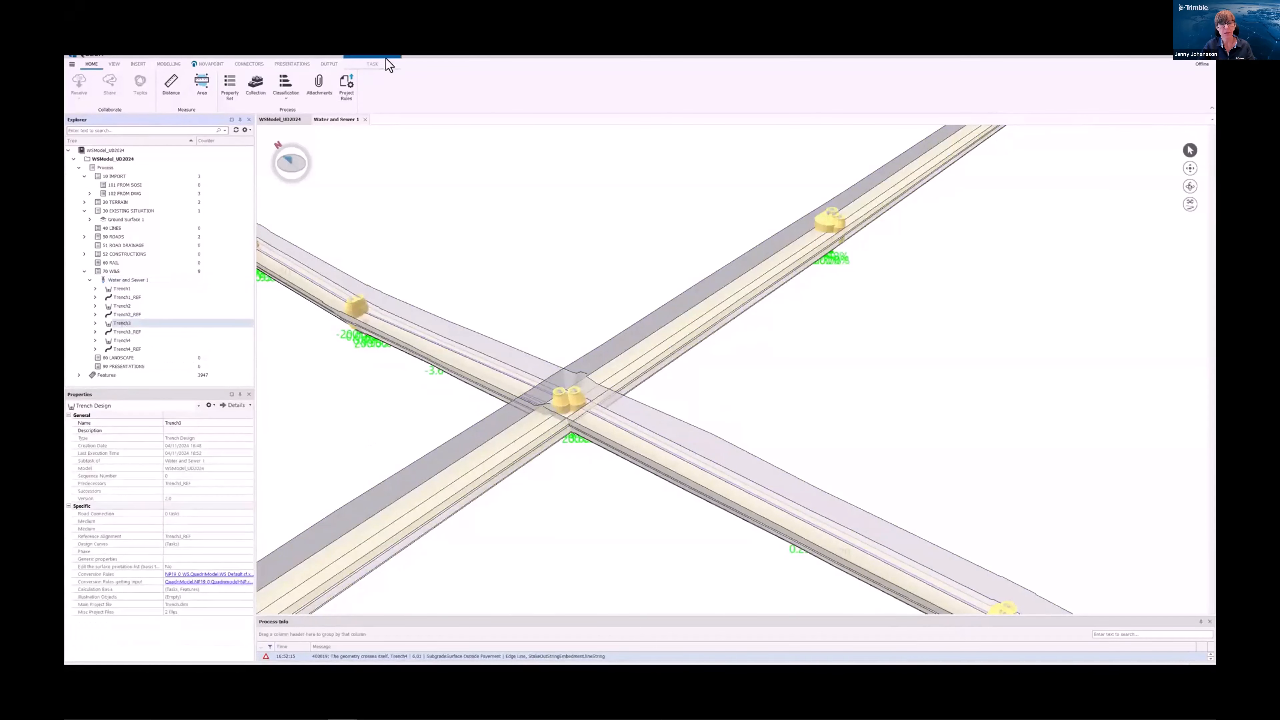
left_click(373, 65)
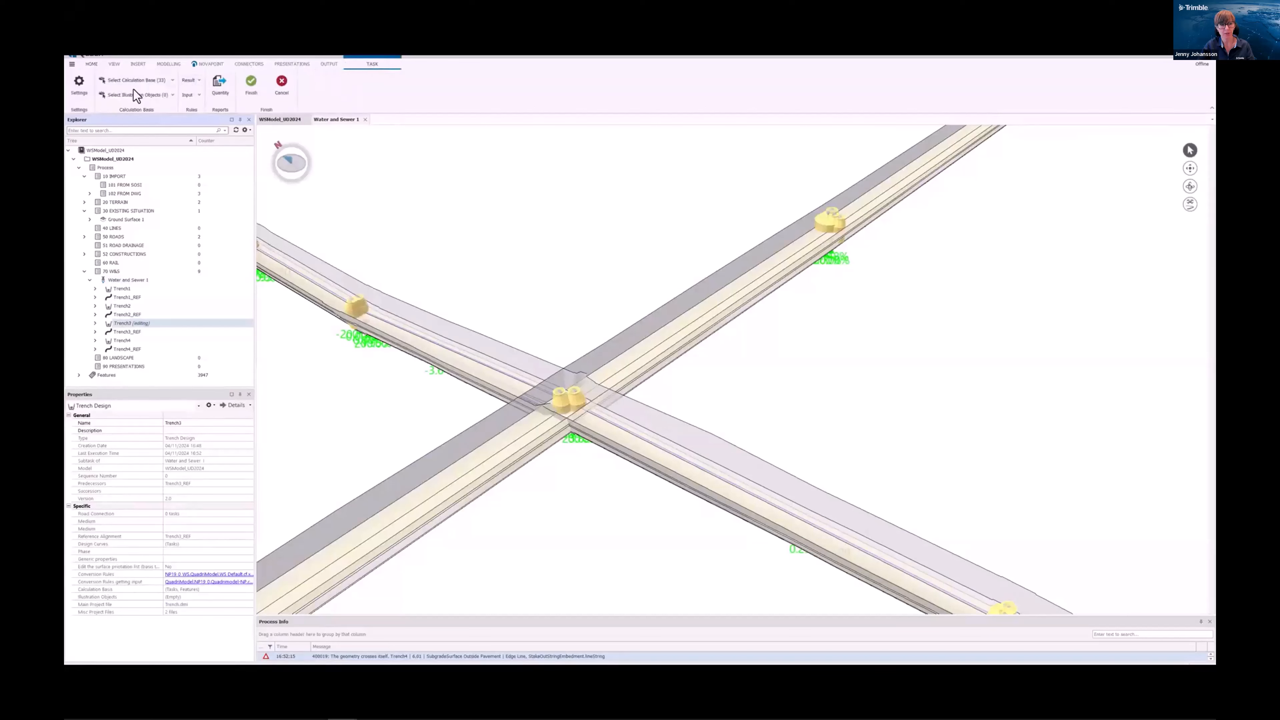
left_click(126, 81)
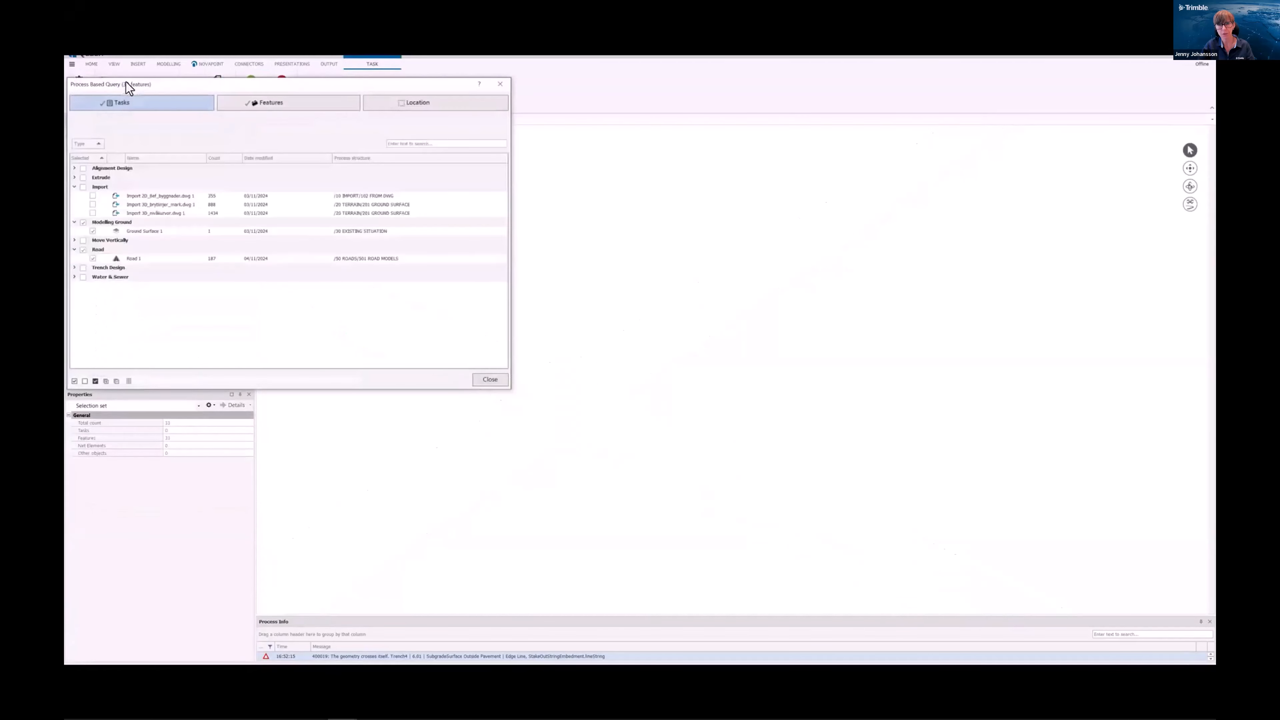
left_click_drag(216, 84, 355, 154)
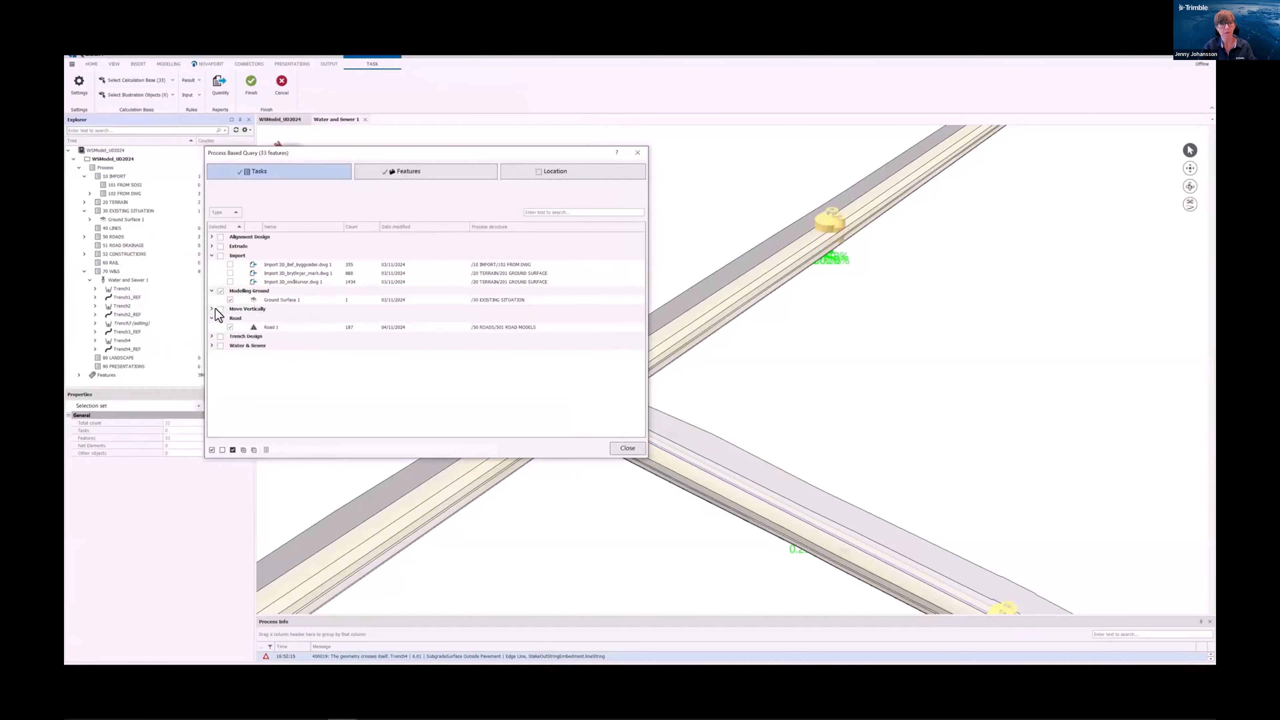
left_click(212, 336)
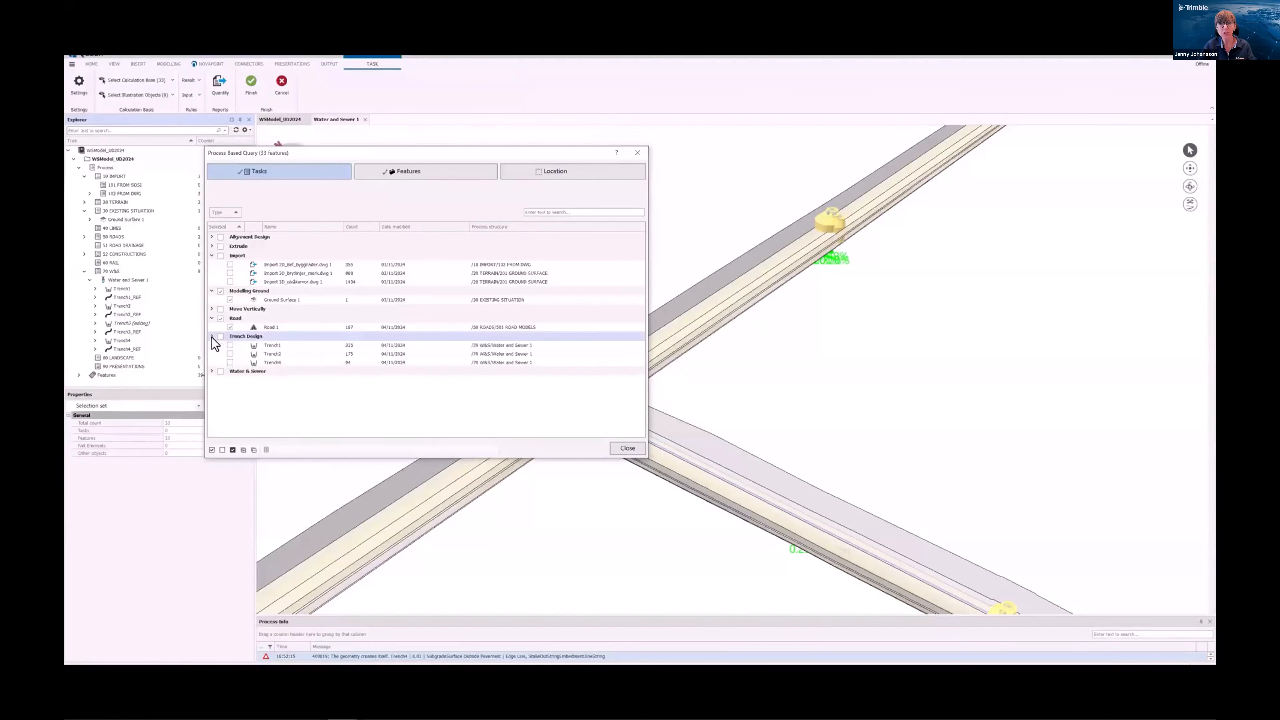
left_click(229, 345)
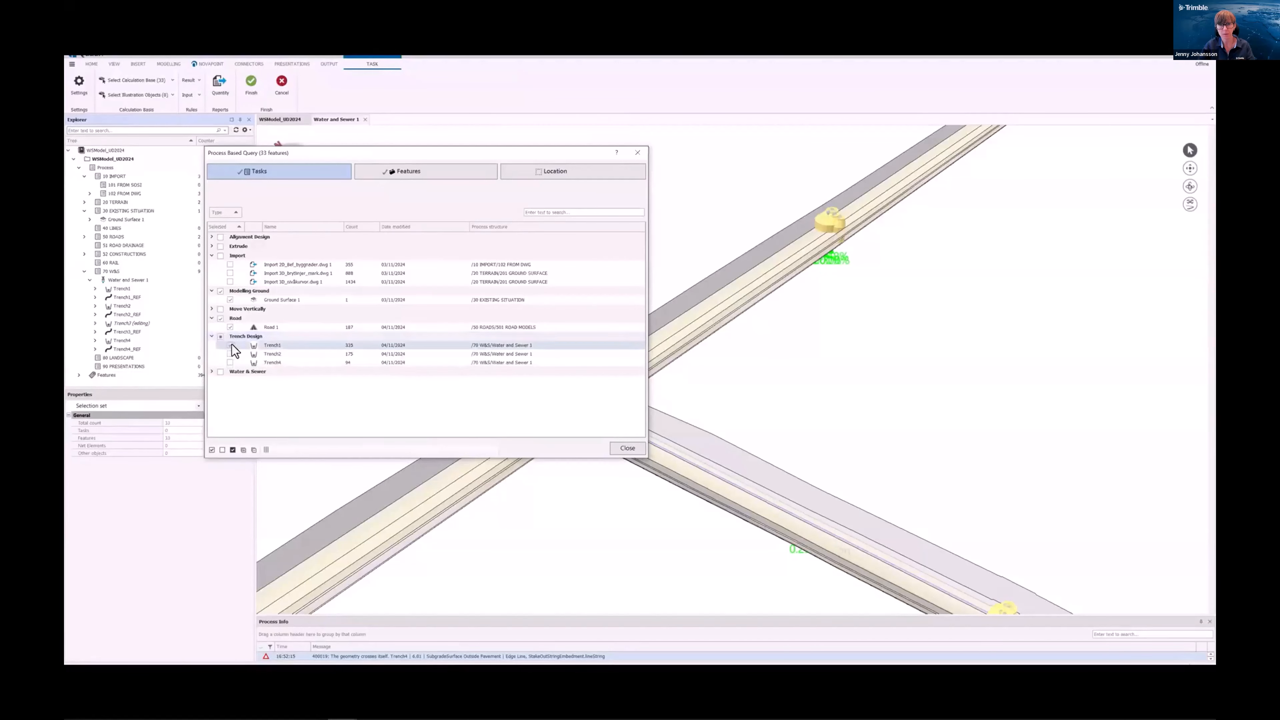
Include the UtilityTrenchBottom and UtilityTrenchEdgeSurface features in Trench3's calculation base and close the query.
left_click(432, 176)
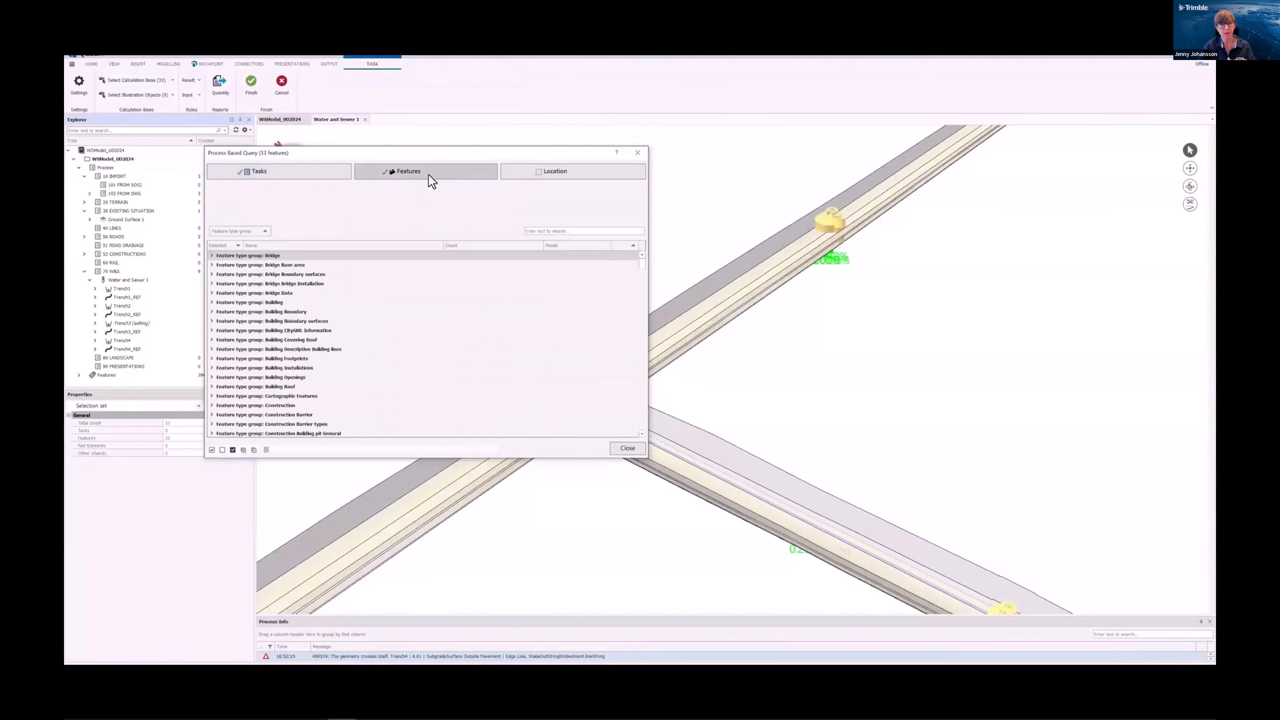
left_click(243, 450)
scroll(282, 402, "down", 5)
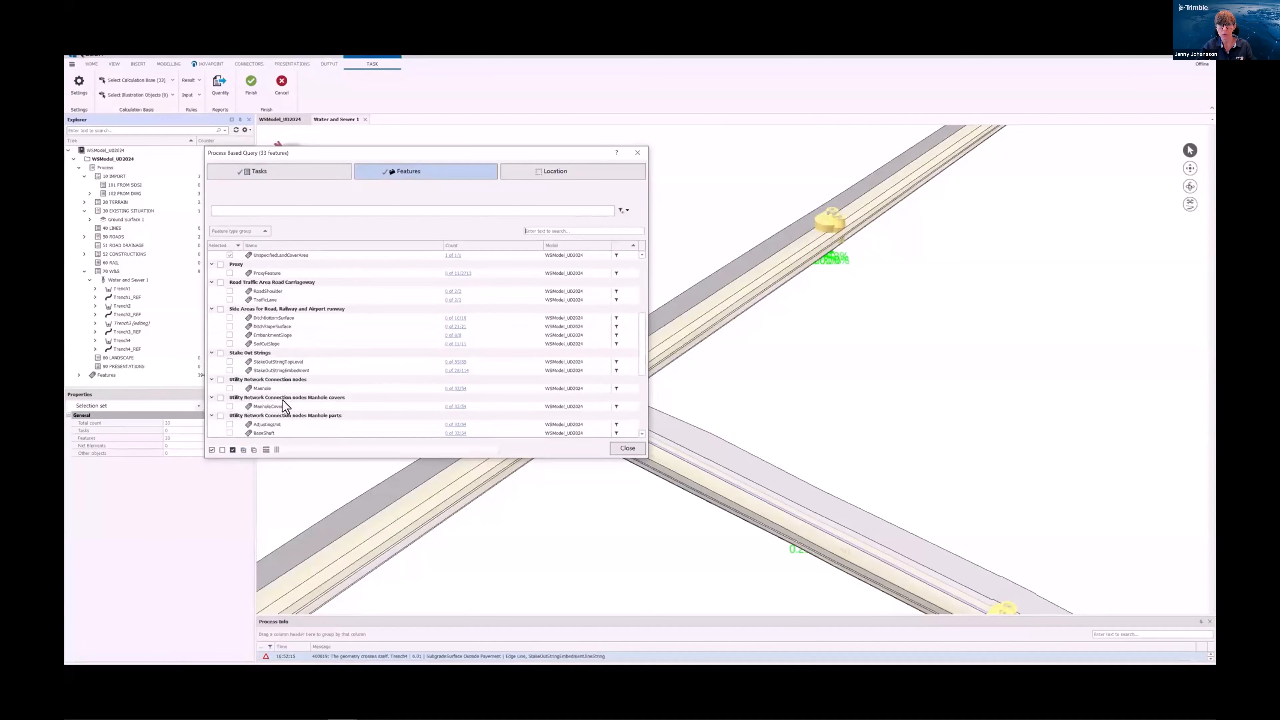
scroll(283, 400, "down", 6)
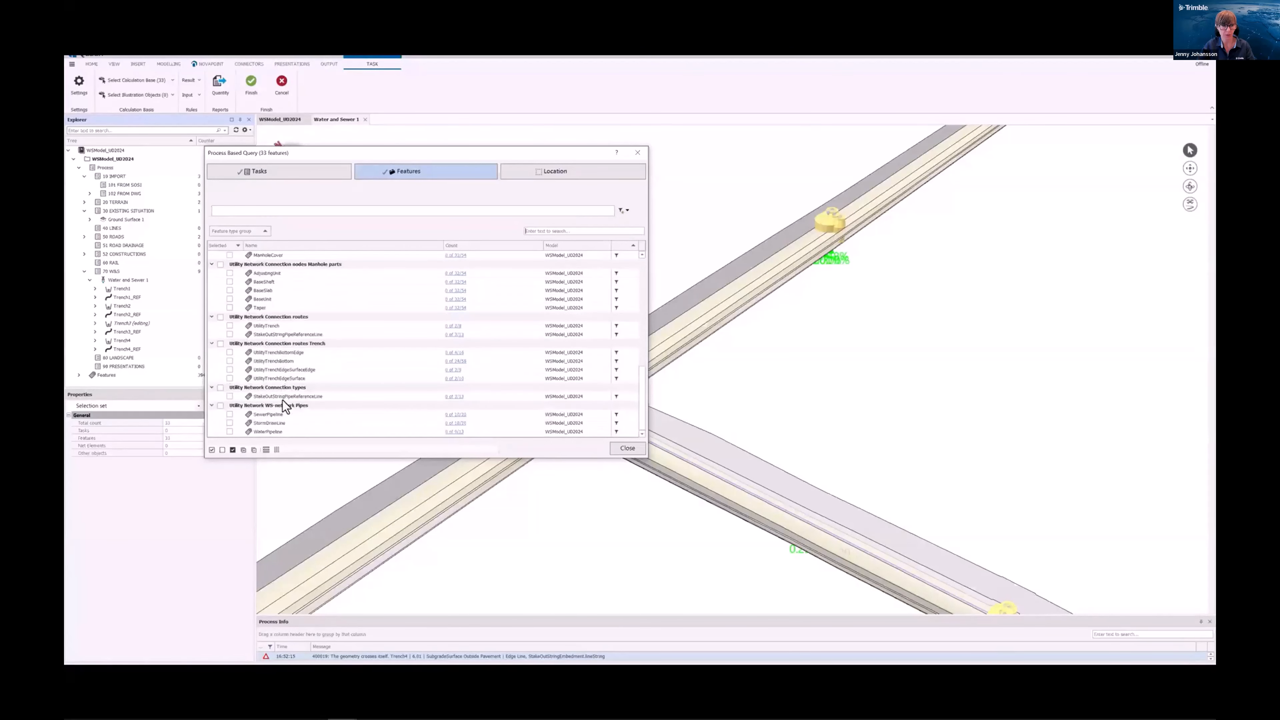
left_click(229, 361)
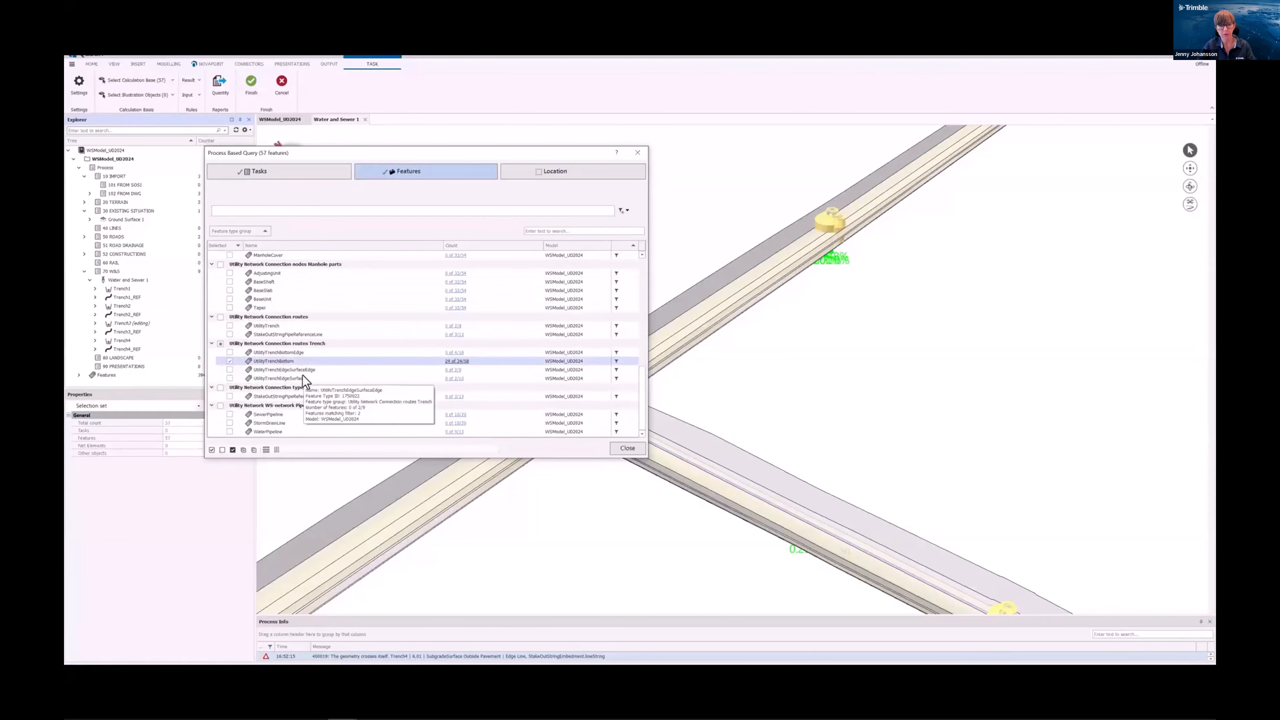
left_click(231, 376)
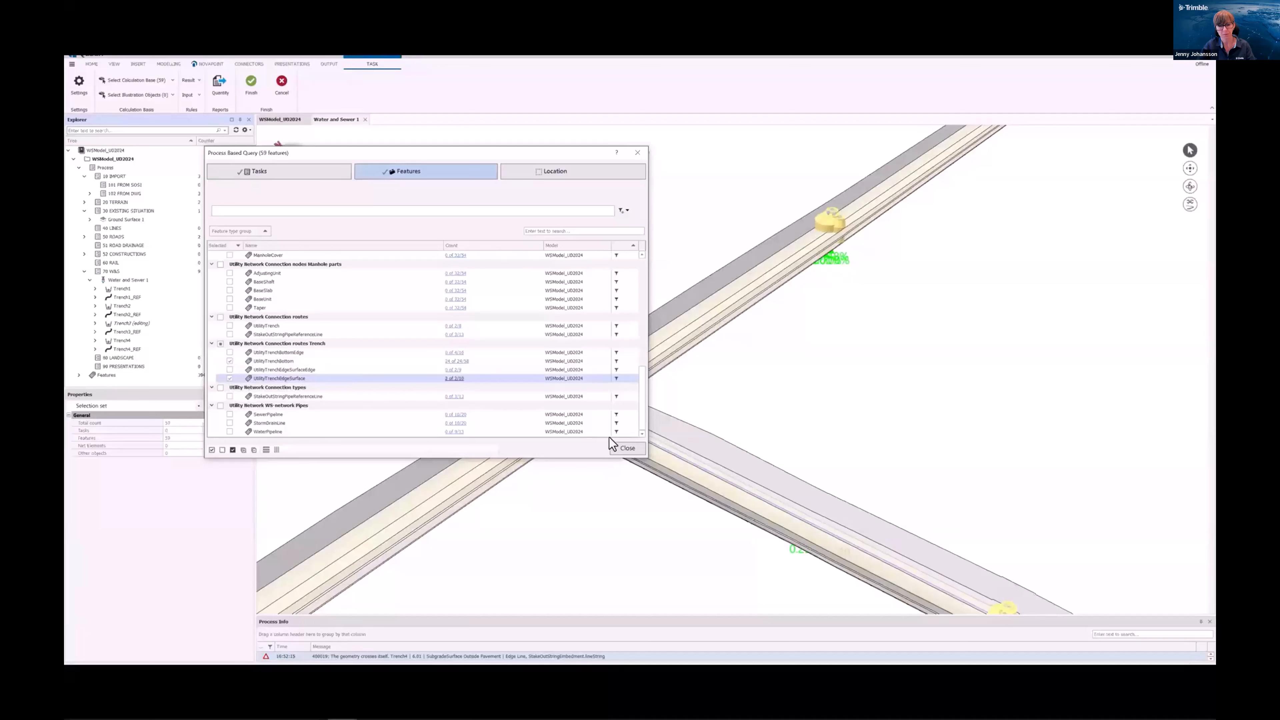
left_click(625, 447)
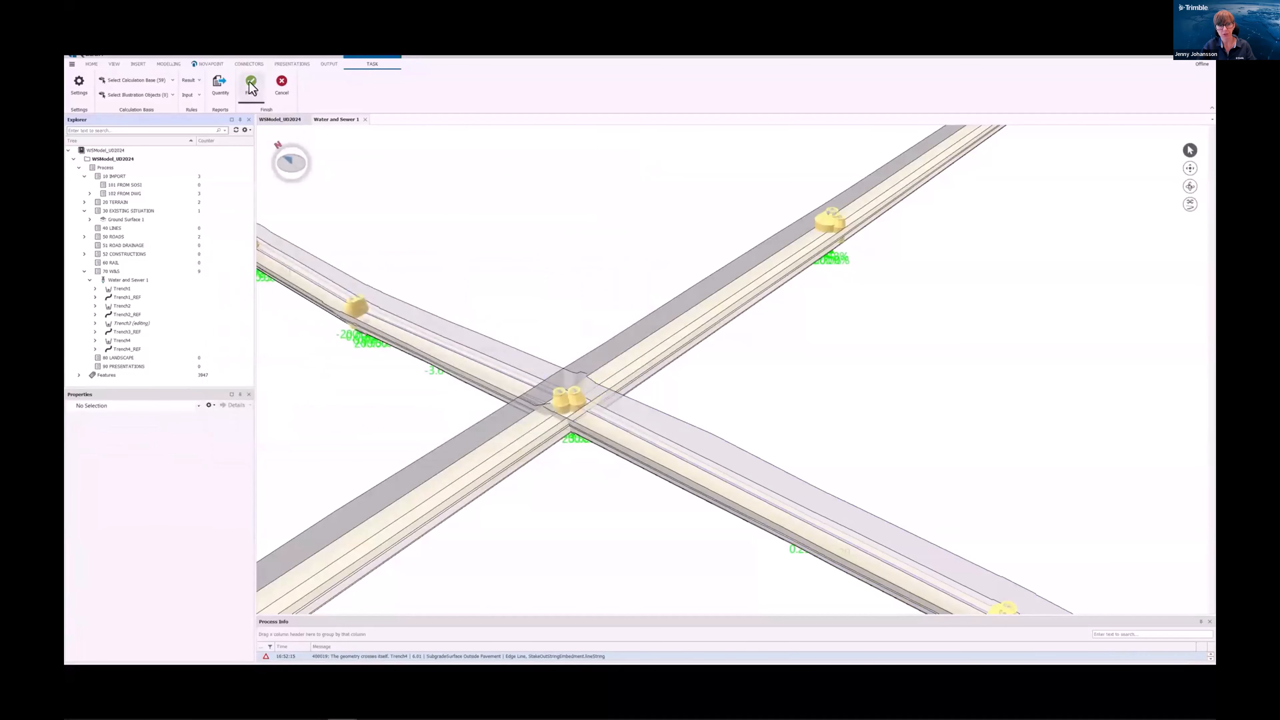
Edit the Trench4 task and add the Trench1 trench design to its calculation base.
left_click(123, 341)
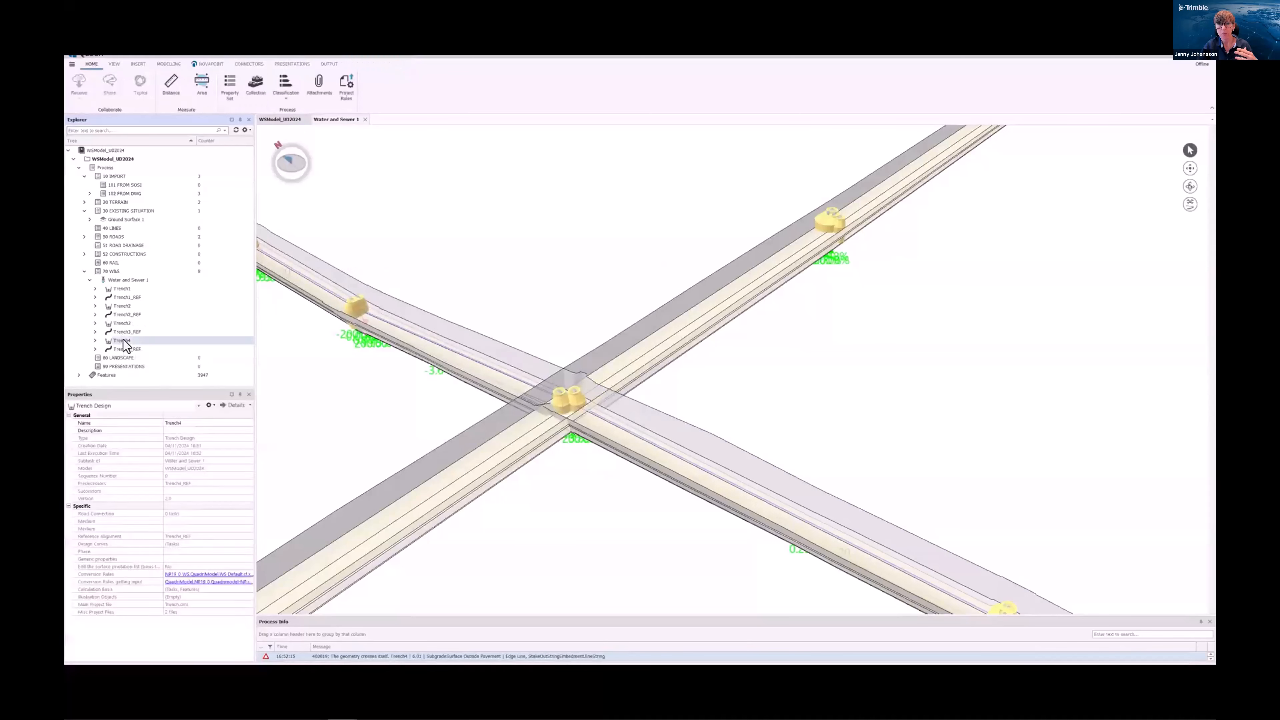
left_click(371, 65)
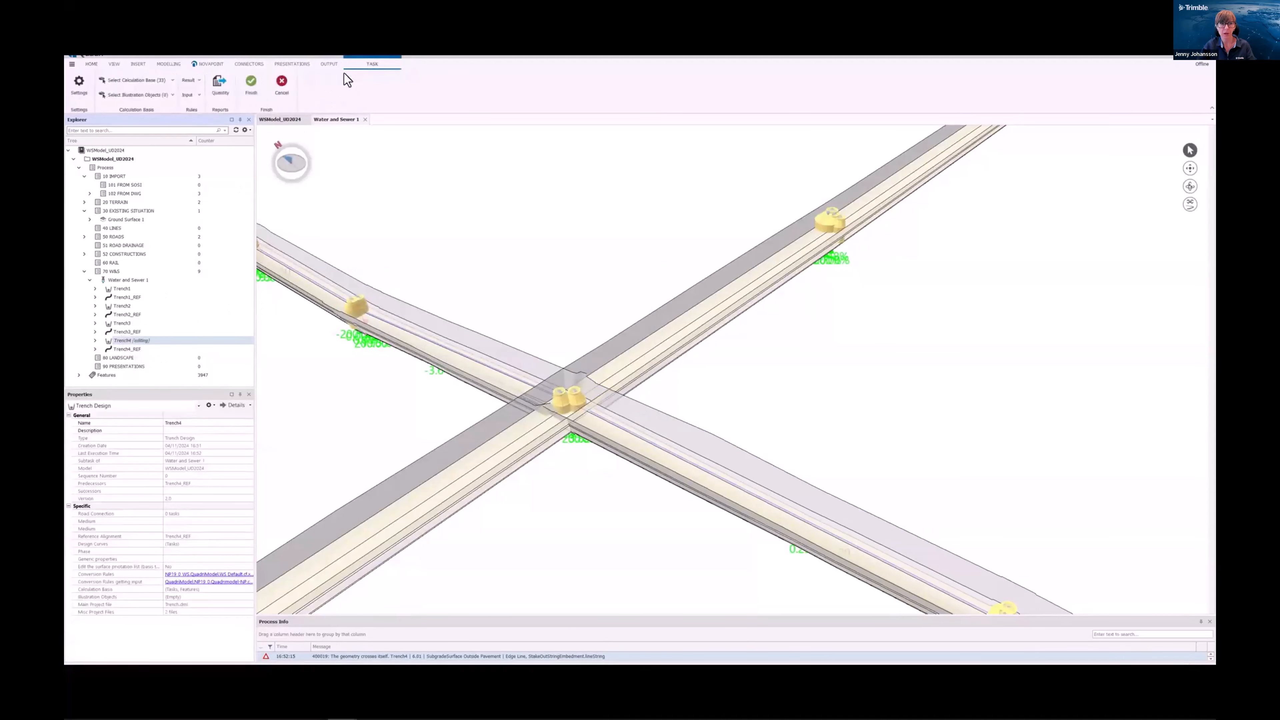
left_click(136, 81)
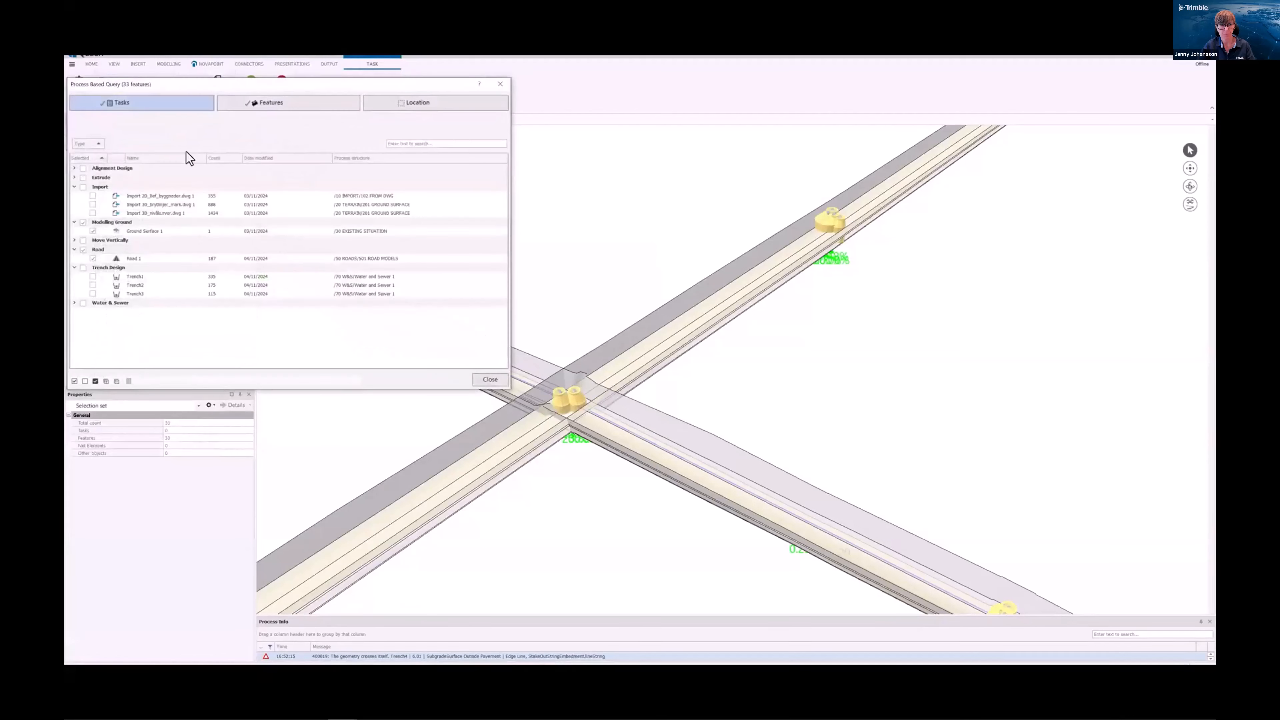
left_click(92, 275)
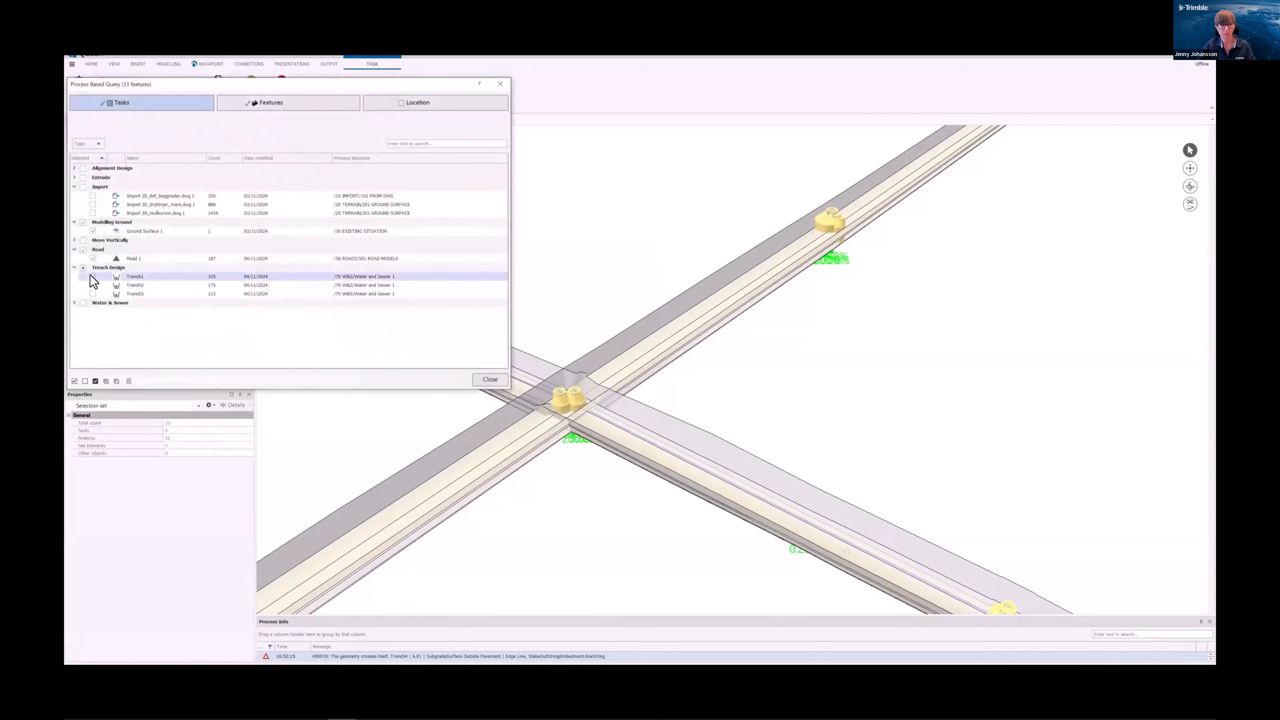
Include the UtilityTrenchBottom and UtilityTrenchEdgeSurface features in Trench4's calculation base and close the query.
left_click(263, 105)
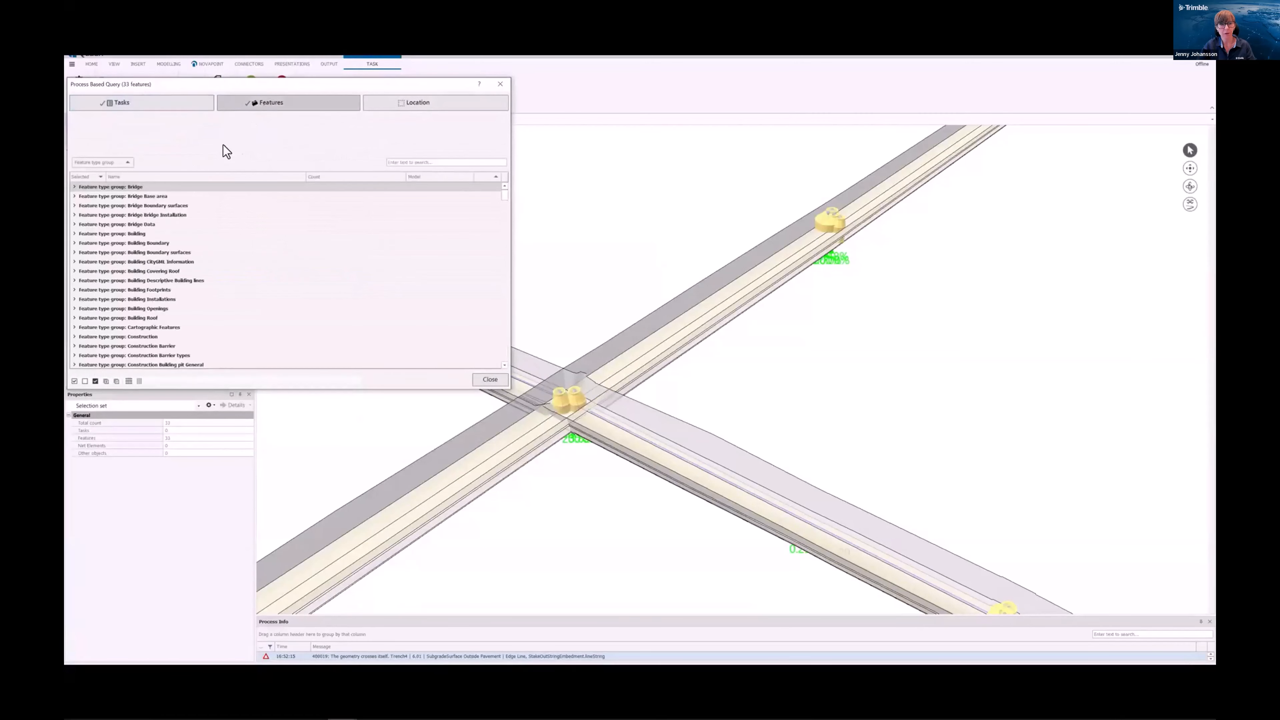
left_click(105, 382)
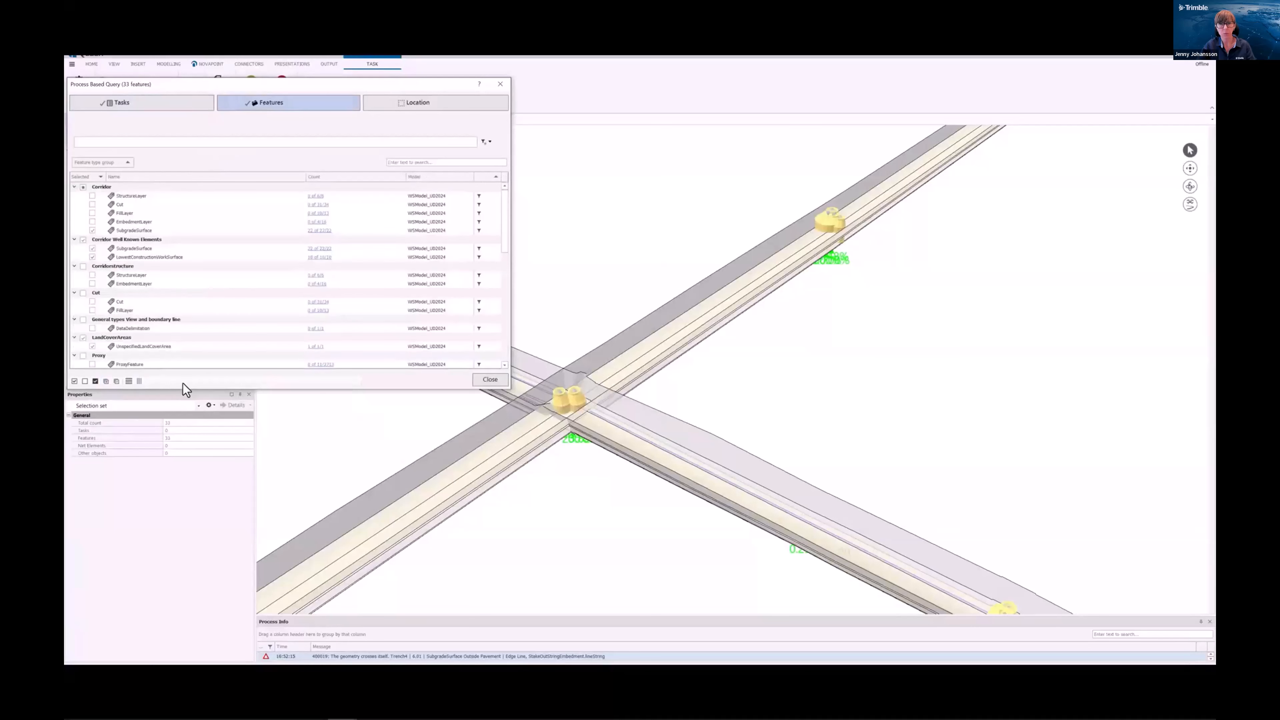
scroll(199, 302, "down", 5)
scroll(201, 290, "down", 4)
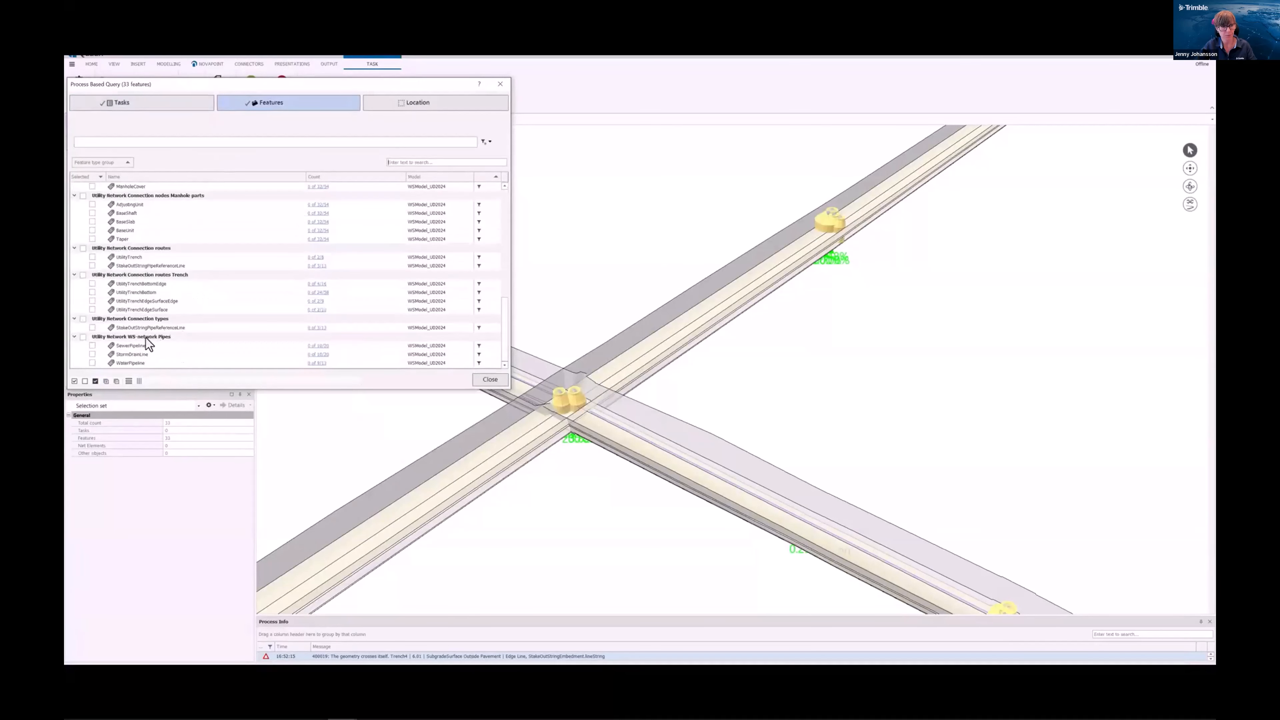
left_click(93, 292)
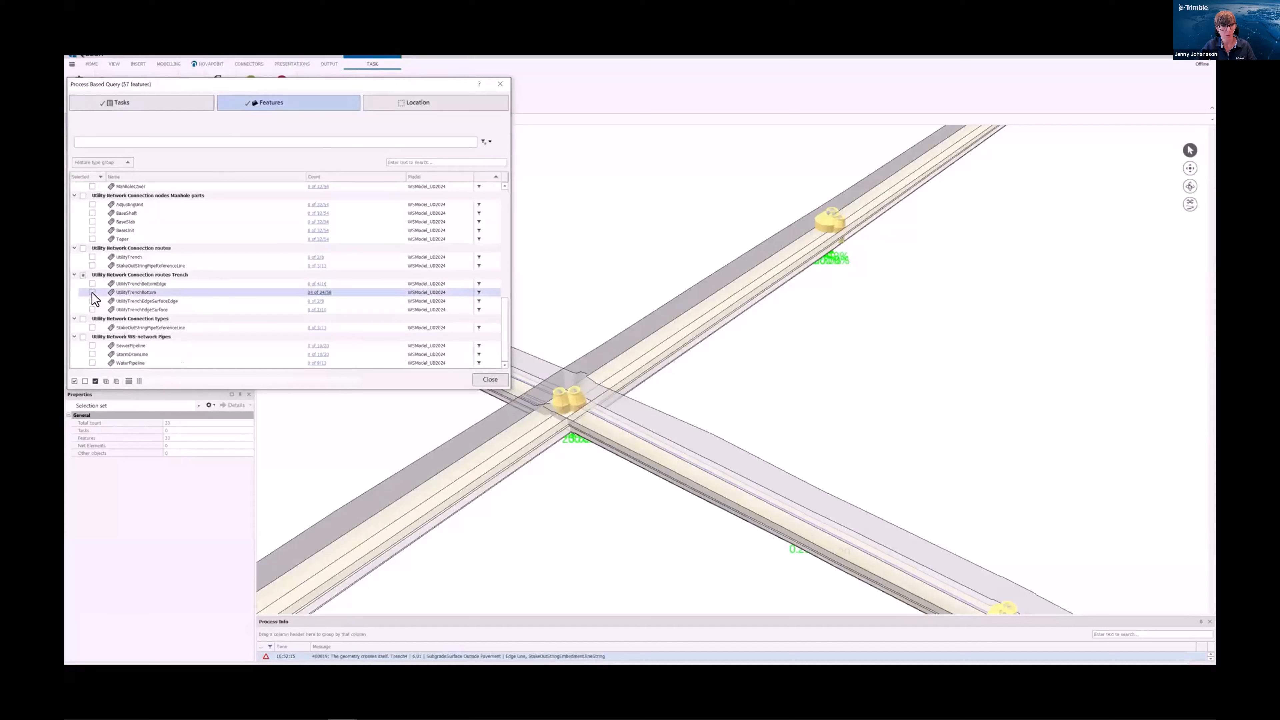
left_click(93, 310)
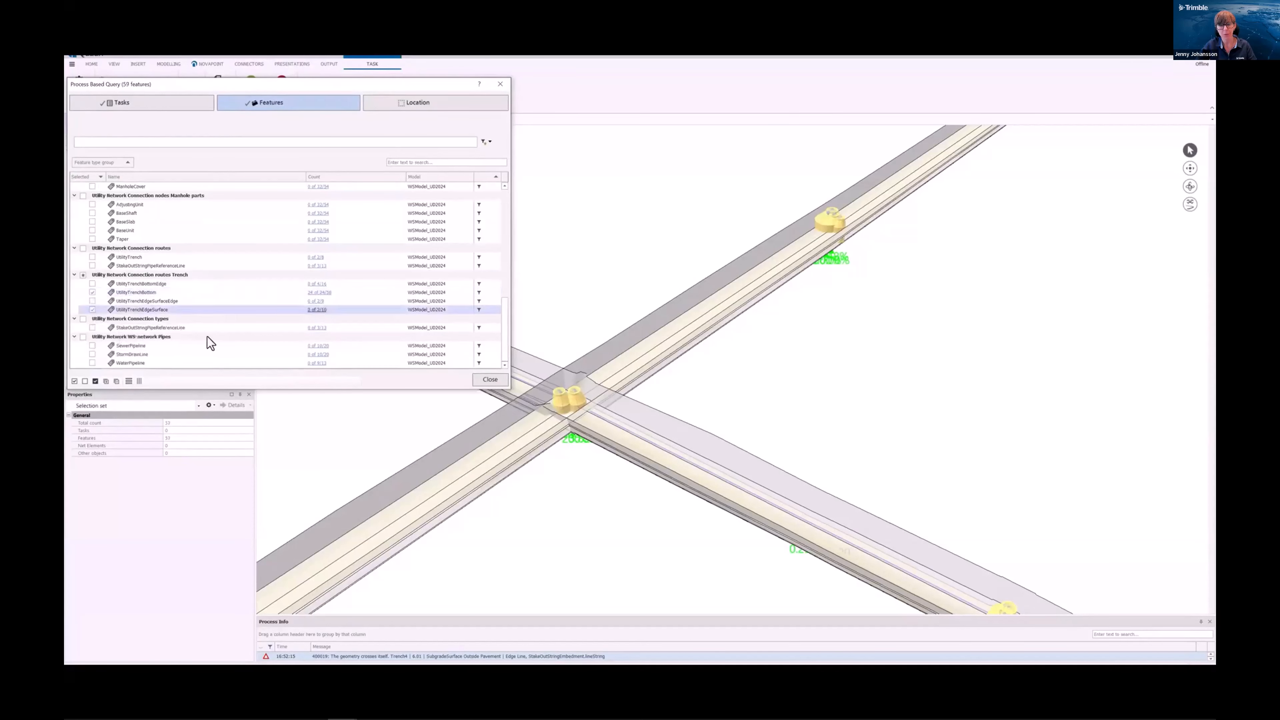
left_click(487, 379)
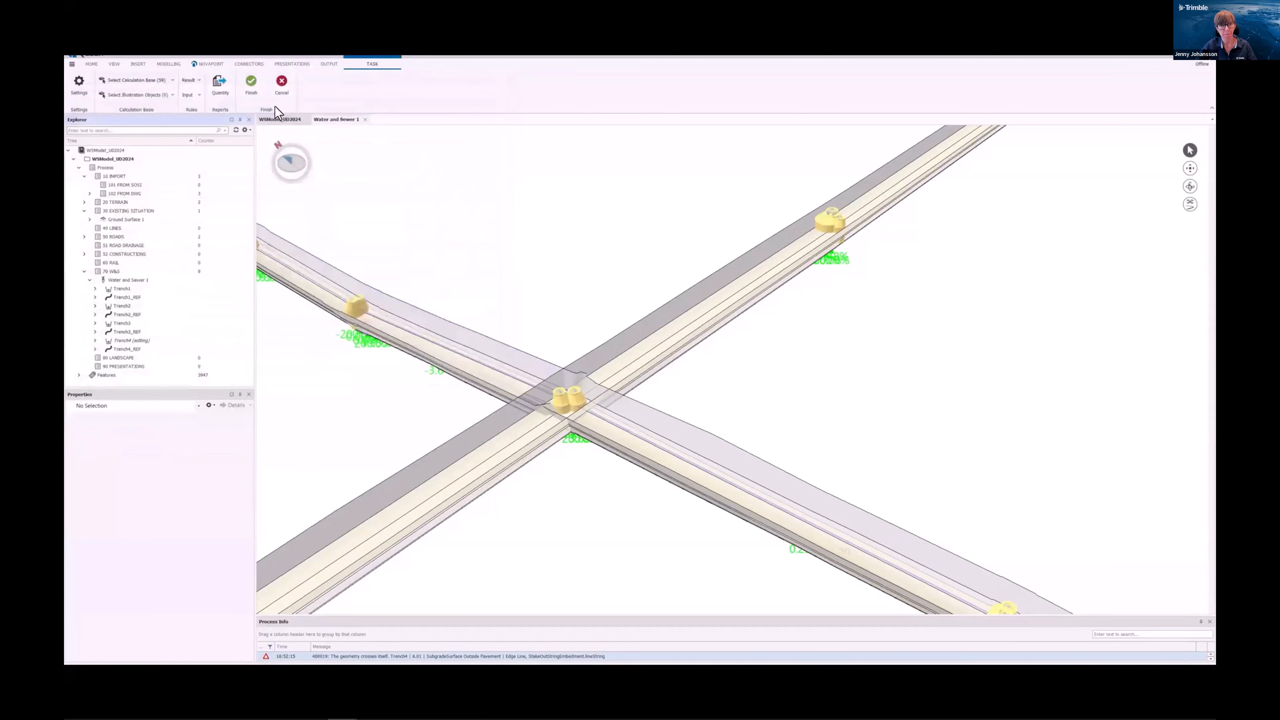
Finish the Trench4 task and, in the Novapoint drawing, open Trench3's section settings for the cross-section calculation.
left_click(251, 84)
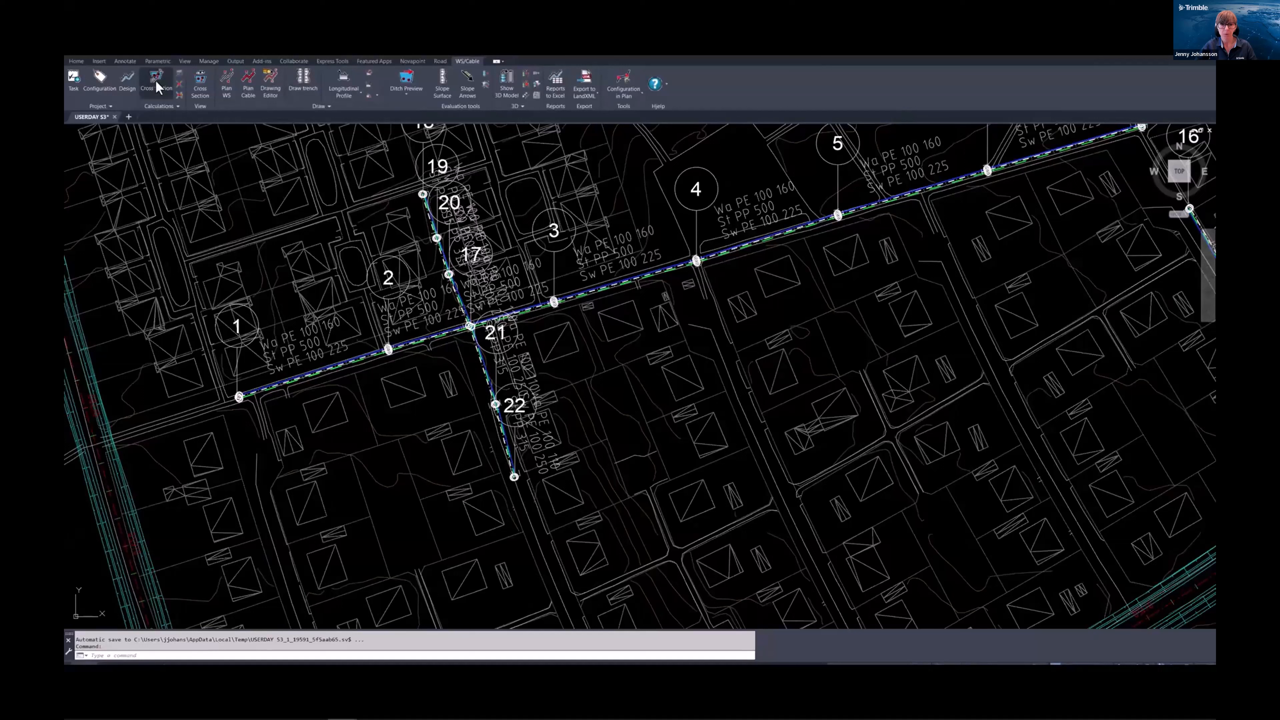
left_click(158, 84)
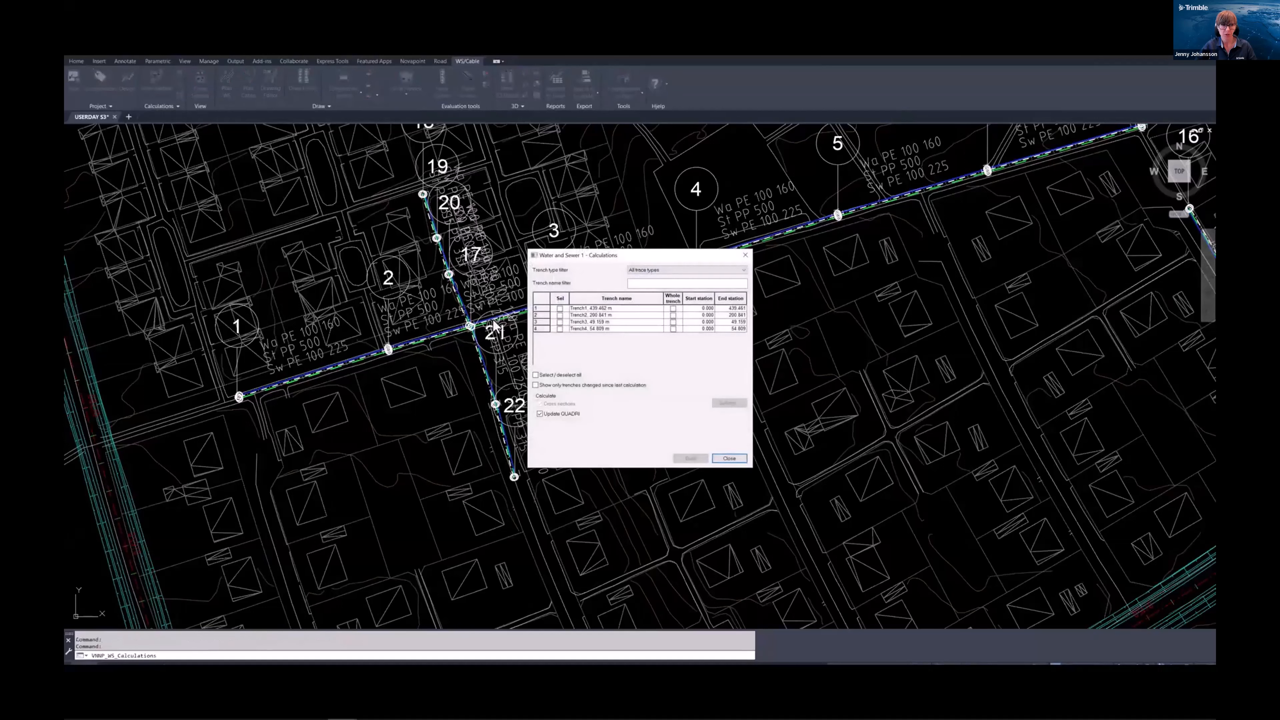
left_click(559, 322)
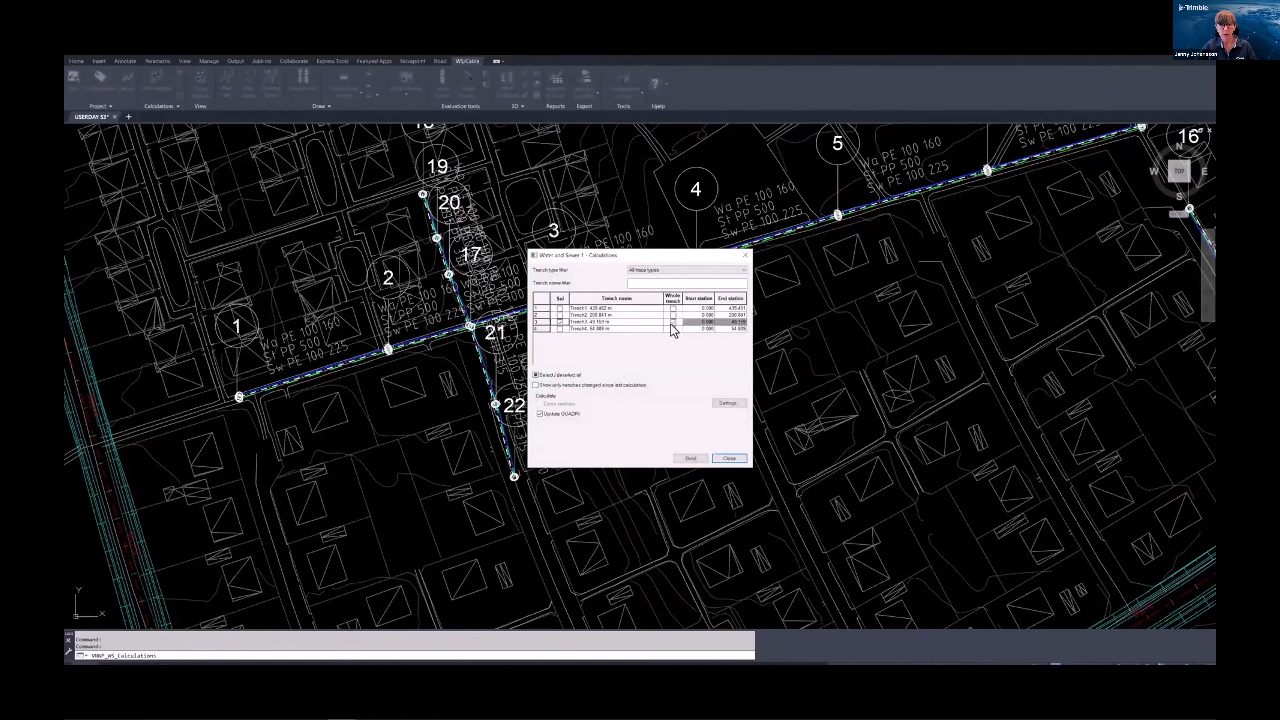
left_click(728, 404)
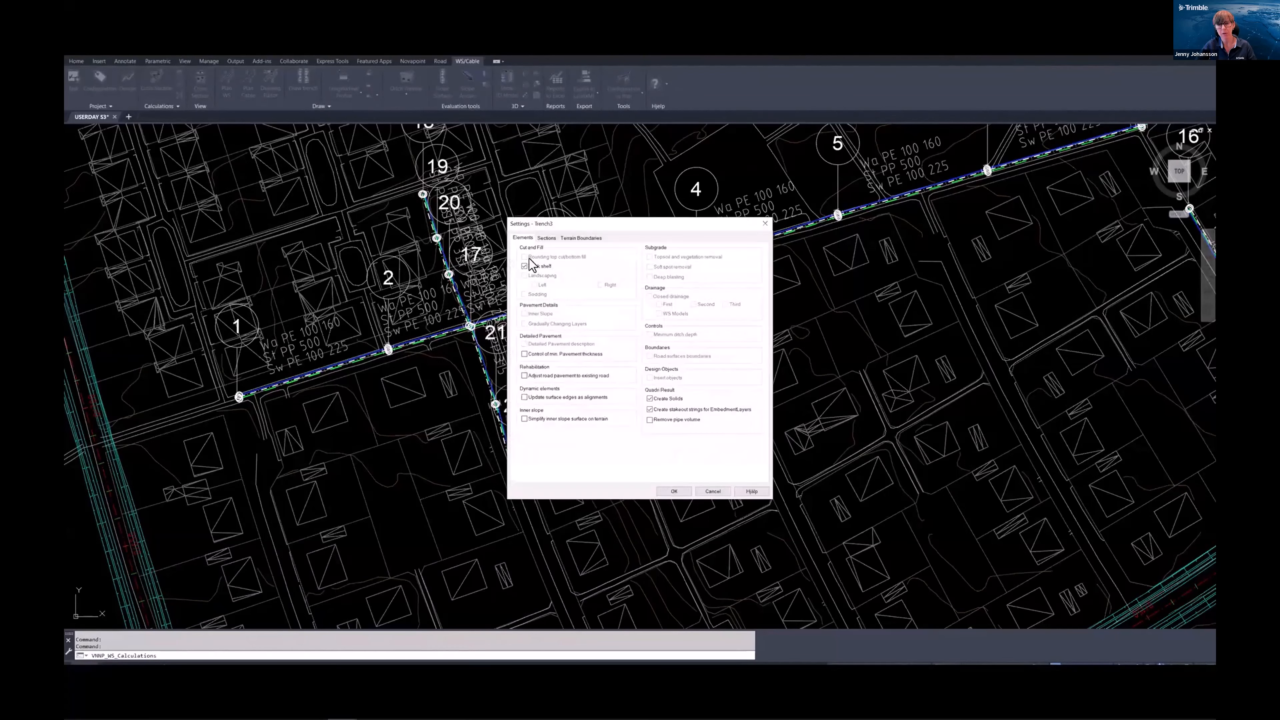
left_click(545, 237)
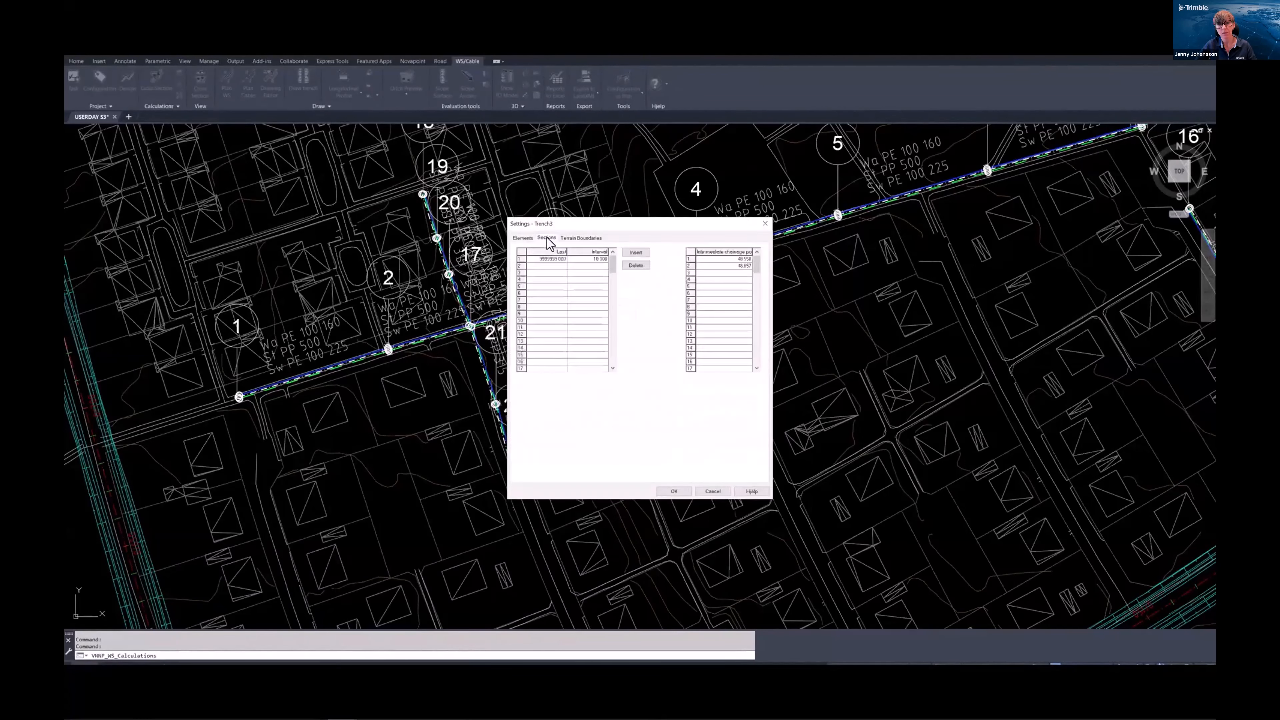
Set Trench3's first section range to end at 45 and add a second range up to 9999 with an interval of 0.5.
left_click(548, 259)
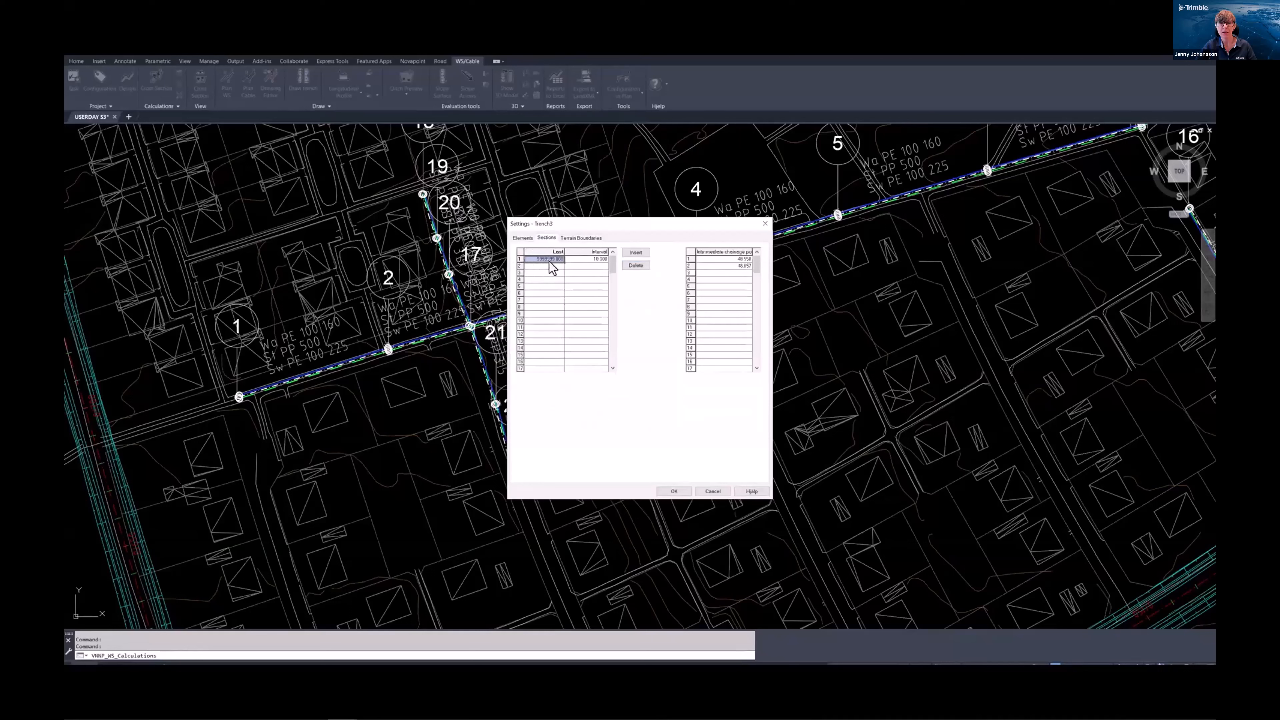
type("45")
left_click(542, 265)
type("9999")
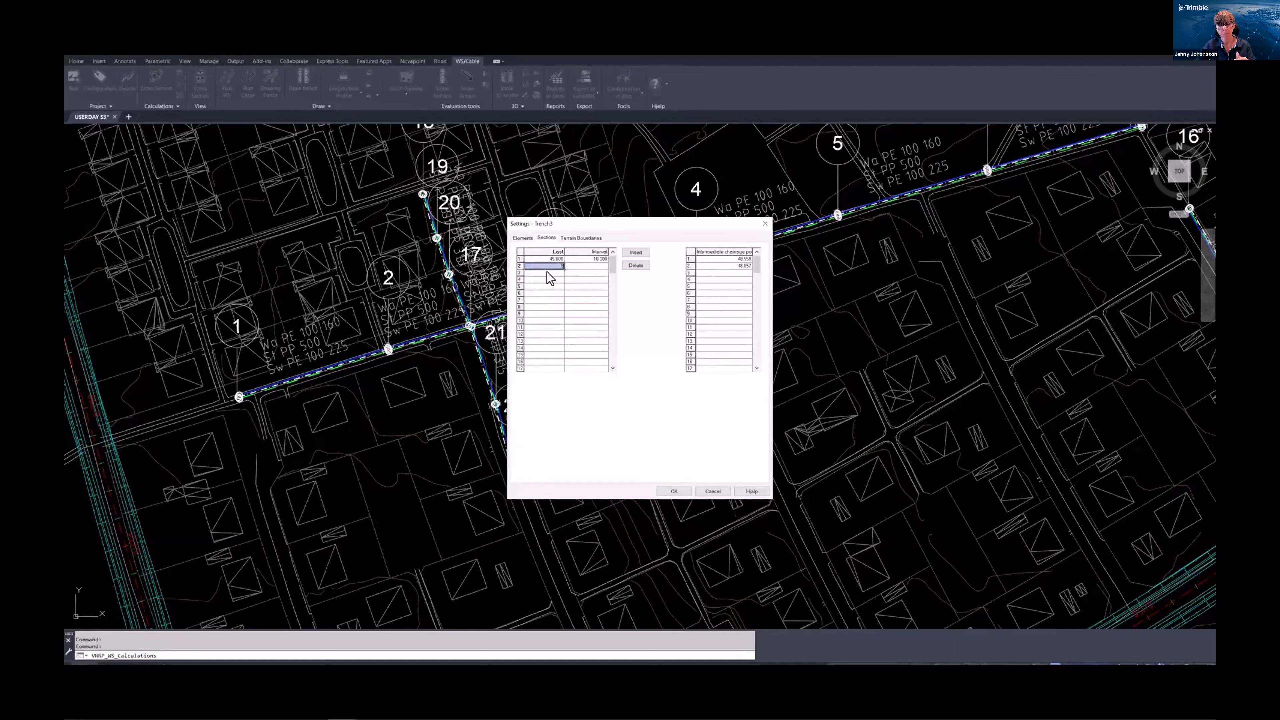
left_click(589, 265)
type("0.5")
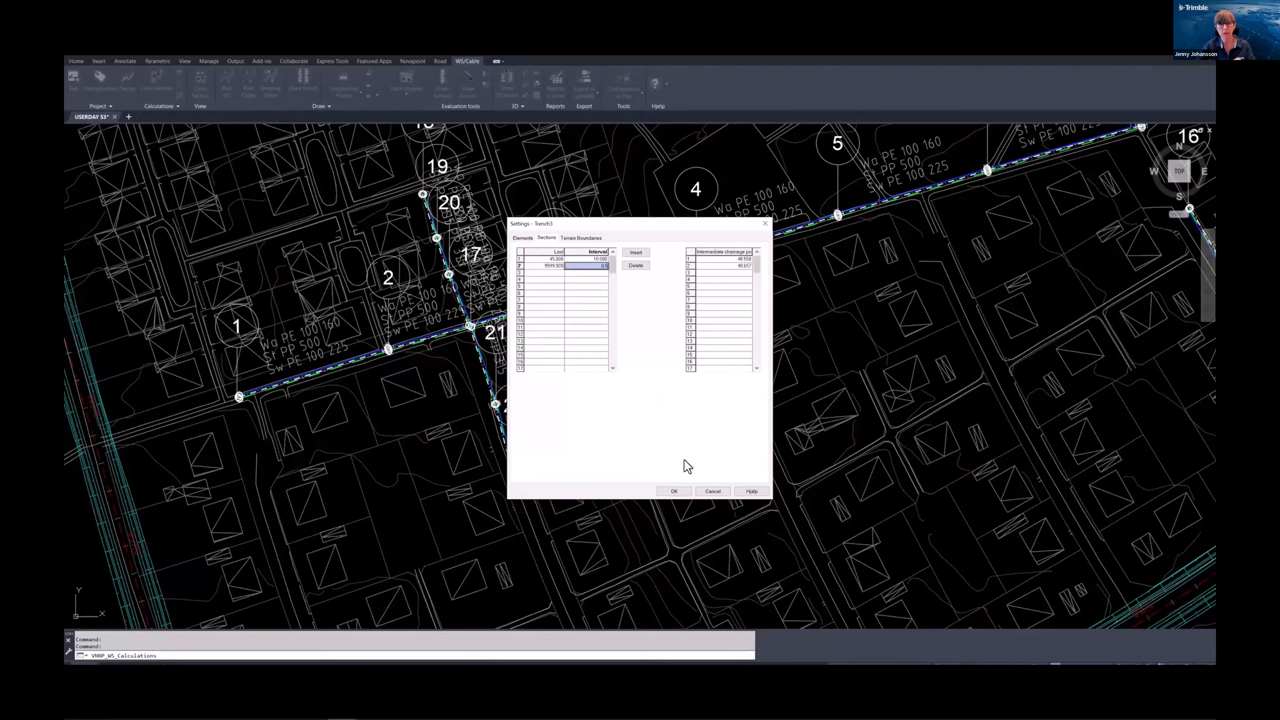
left_click(674, 491)
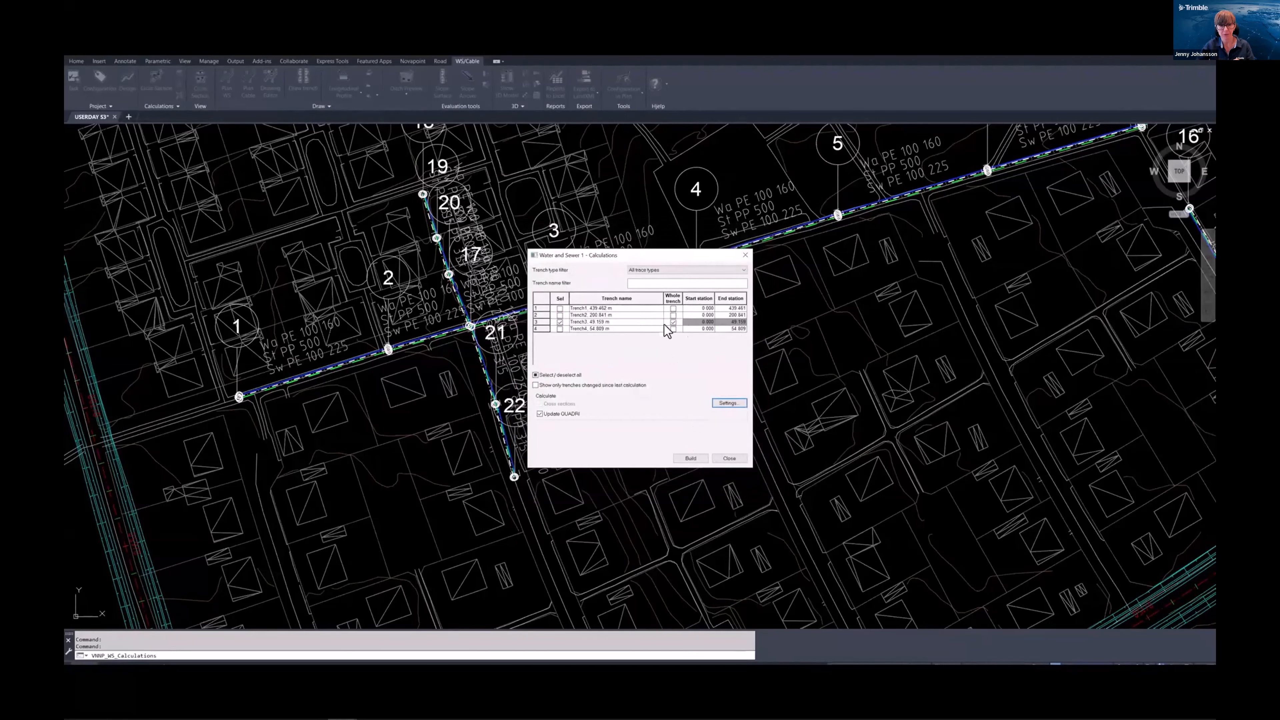
Select only Trench4 for calculation and insert a first section range ending at 3 with an interval of 0.500.
left_click(559, 328)
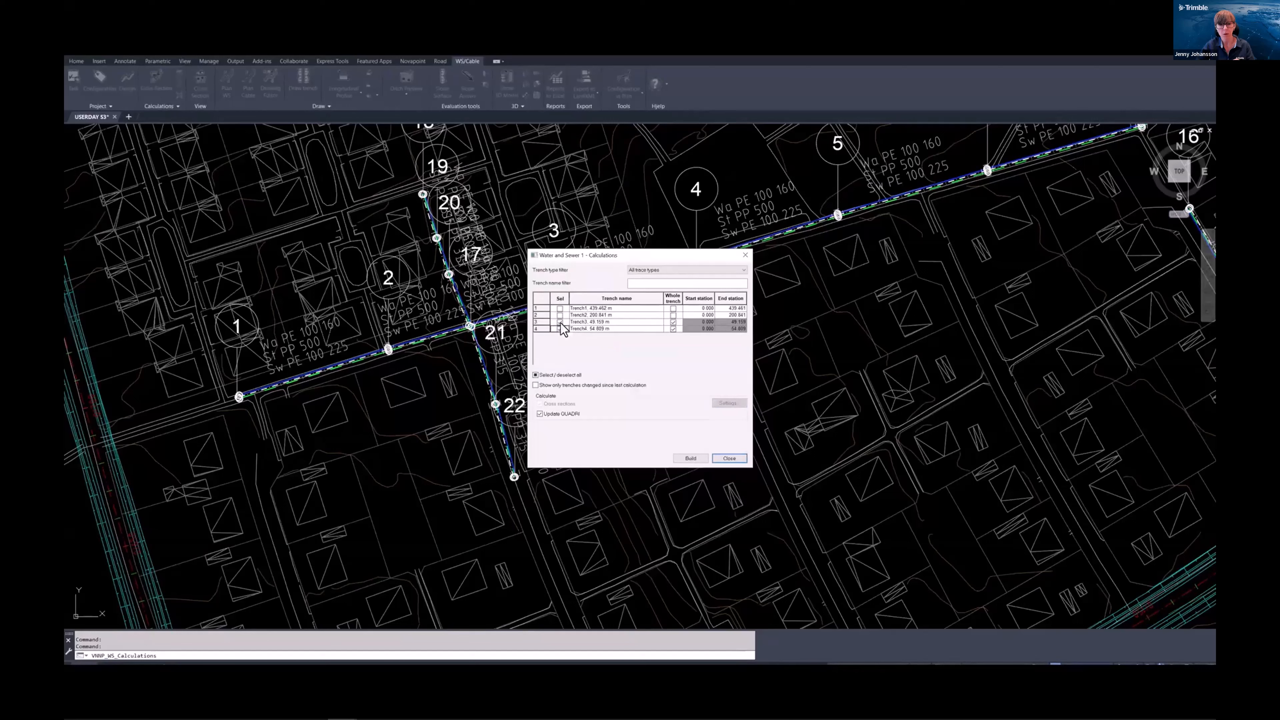
left_click(559, 322)
left_click(728, 403)
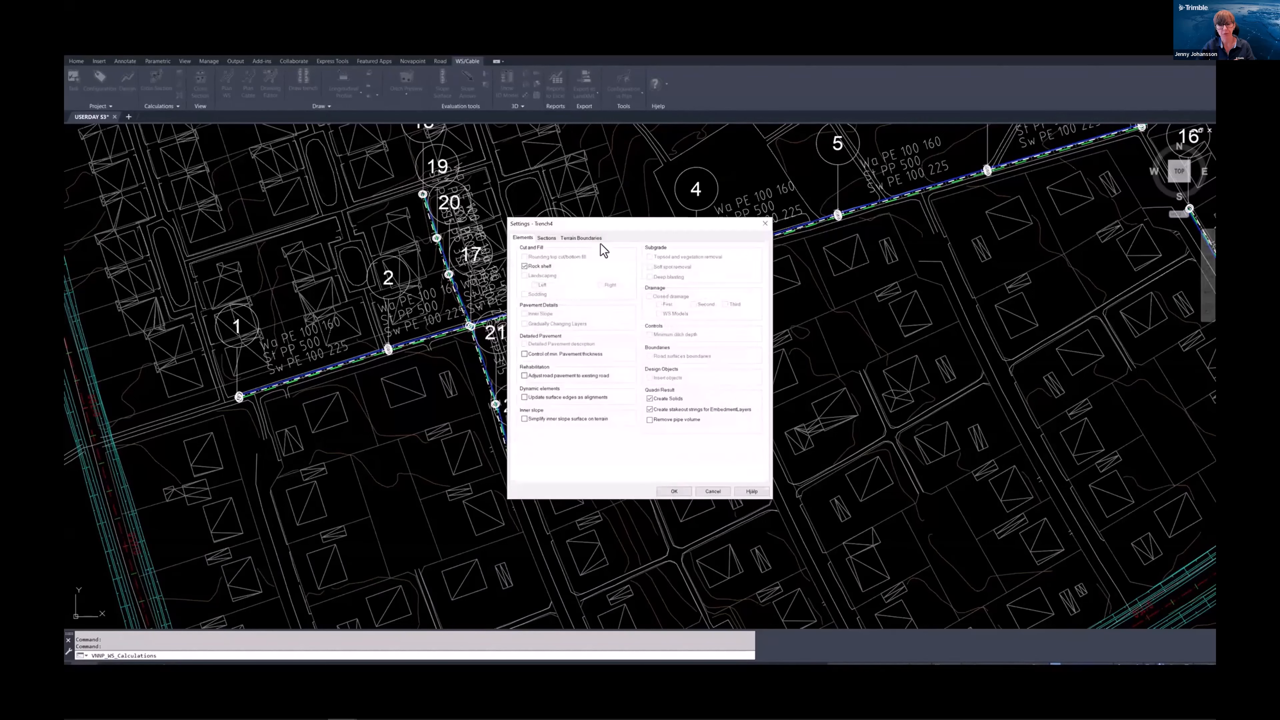
left_click(547, 238)
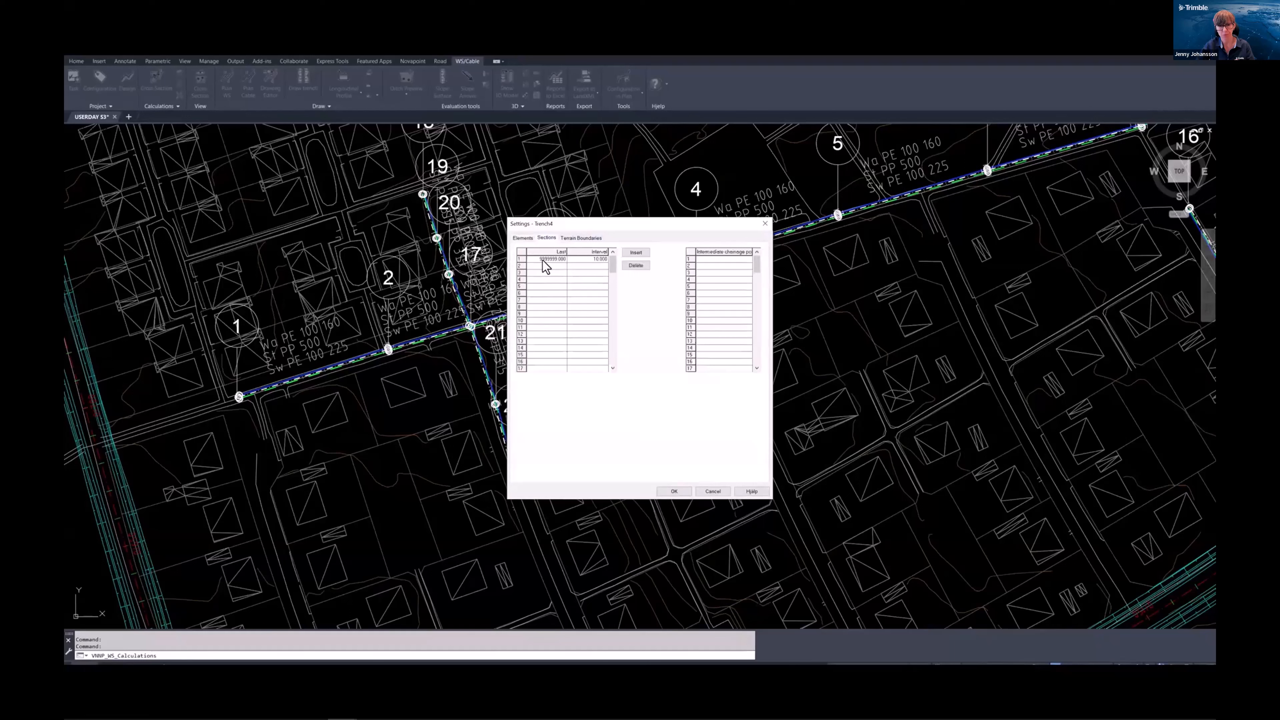
left_click(521, 258)
left_click(635, 252)
type("3")
left_click(596, 260)
type("0.500")
left_click(673, 491)
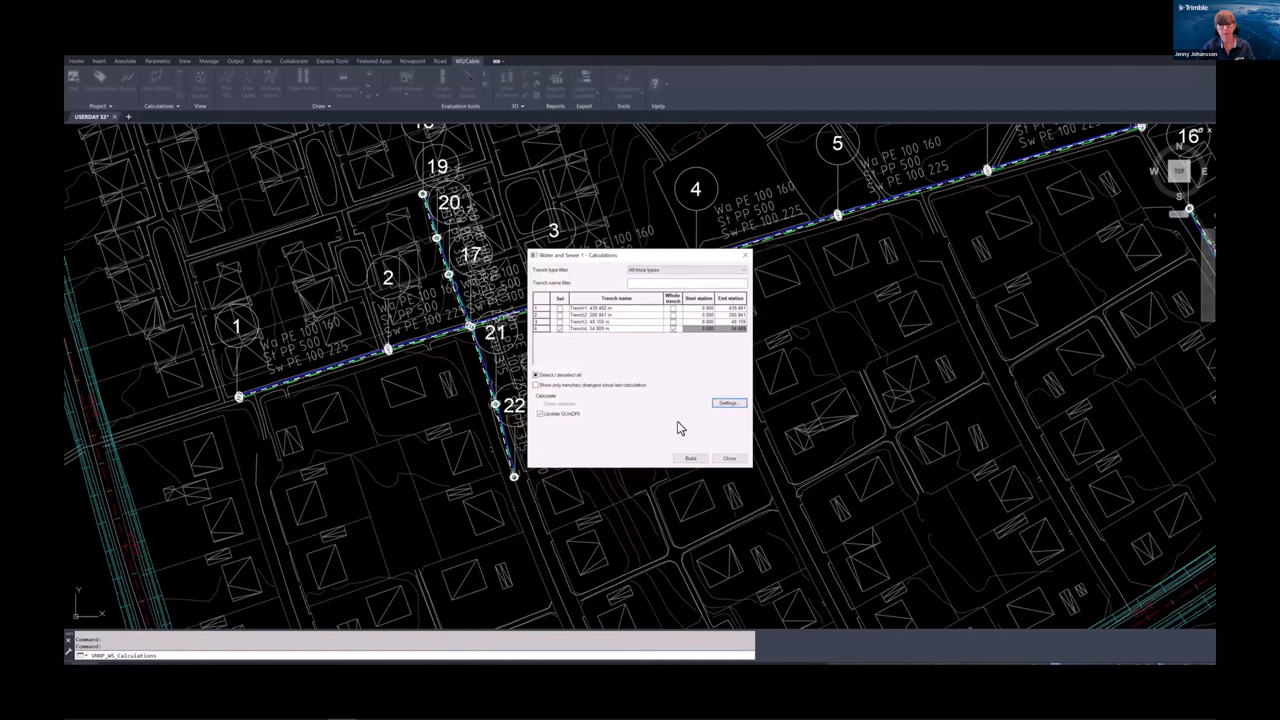
Build the cross-section calculations for Trench3 and Trench4 together and close the calculations.
left_click(559, 322)
left_click(560, 328)
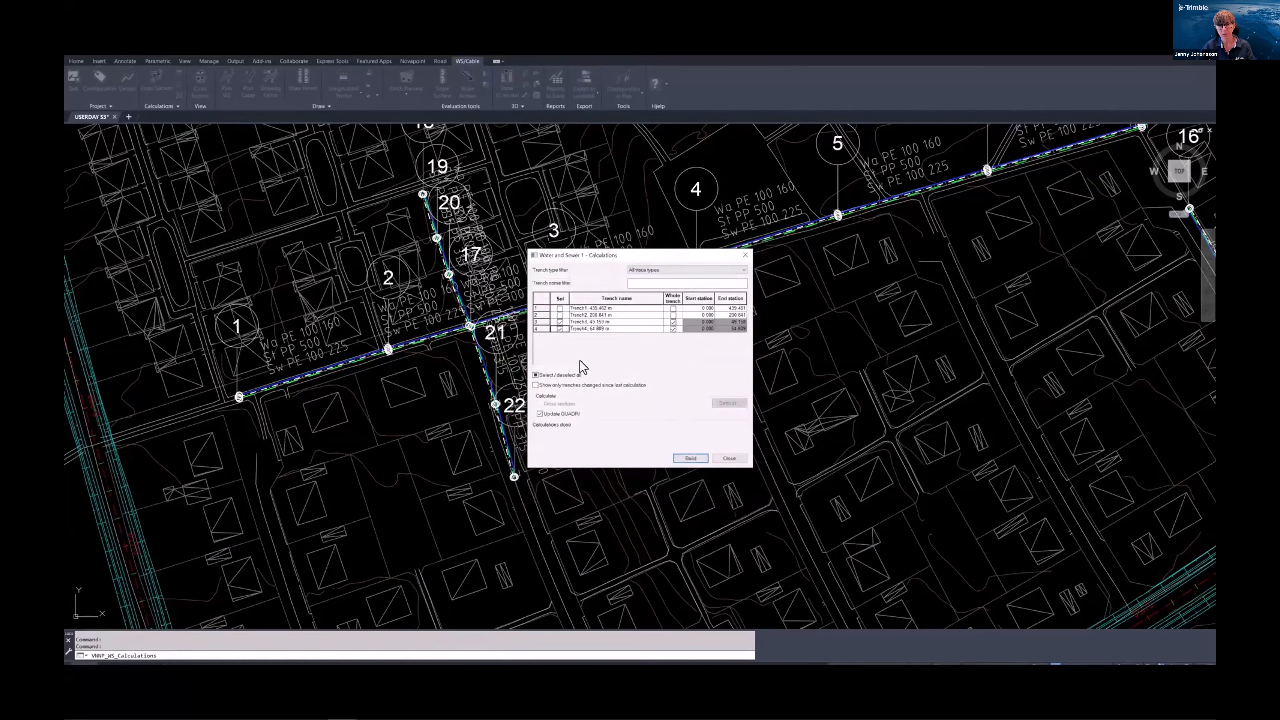
left_click(686, 458)
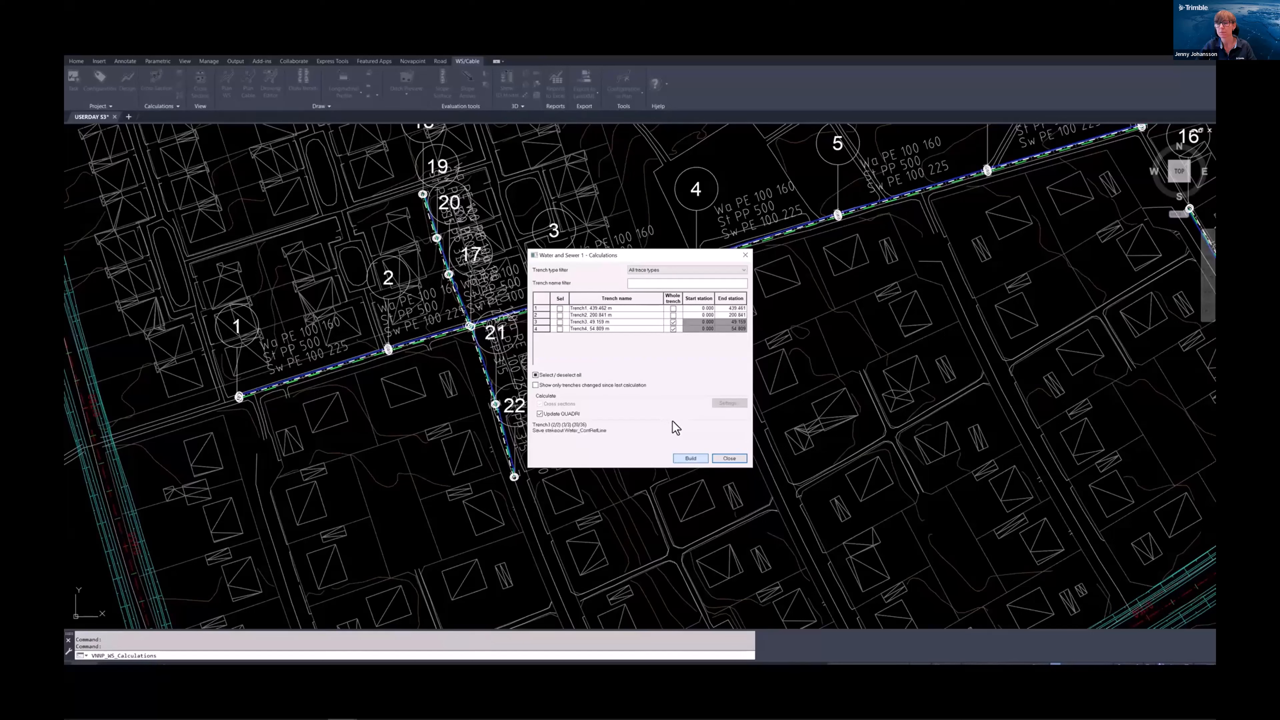
left_click(728, 459)
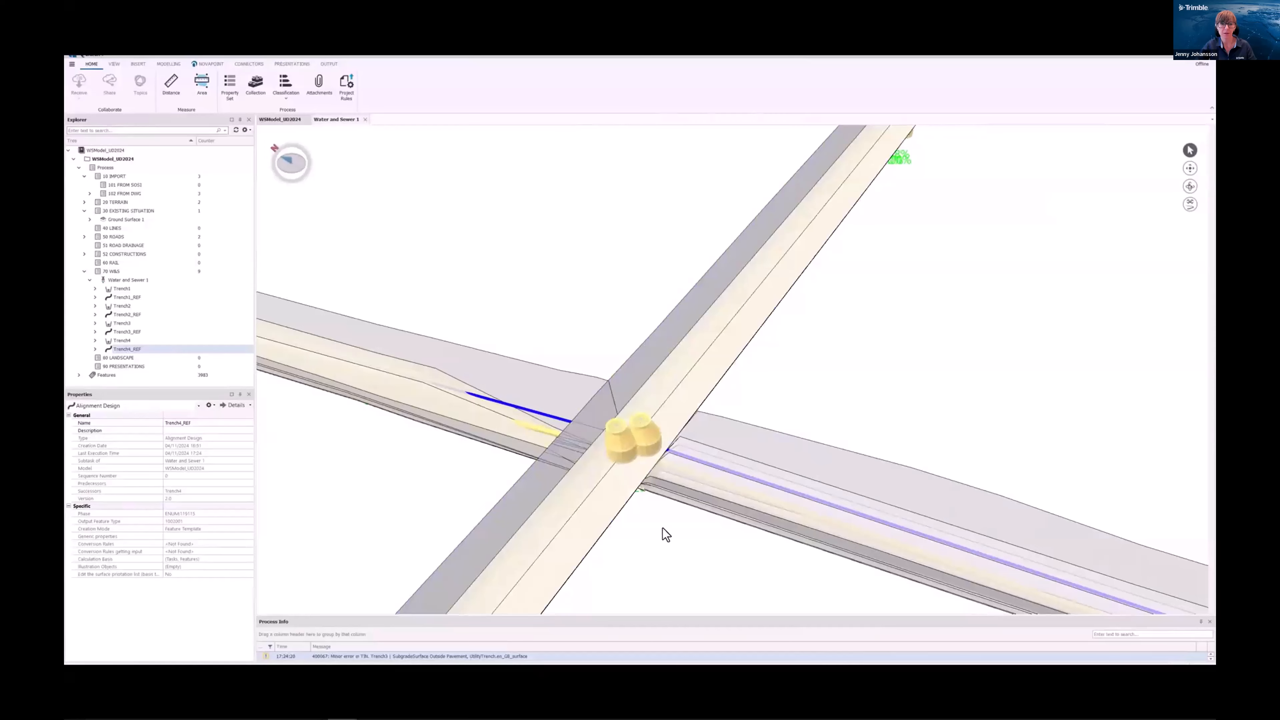
Switch to the 3D model and examine the junction where Trench3 and Trench4 meet Trench1.
scroll(667, 519, "down", 3)
mouse_move(682, 552)
middle_mouse_down()
mouse_move(643, 472)
mouse_move(797, 460)
mouse_move(787, 470)
middle_mouse_up()
scroll(642, 535, "up", 4)
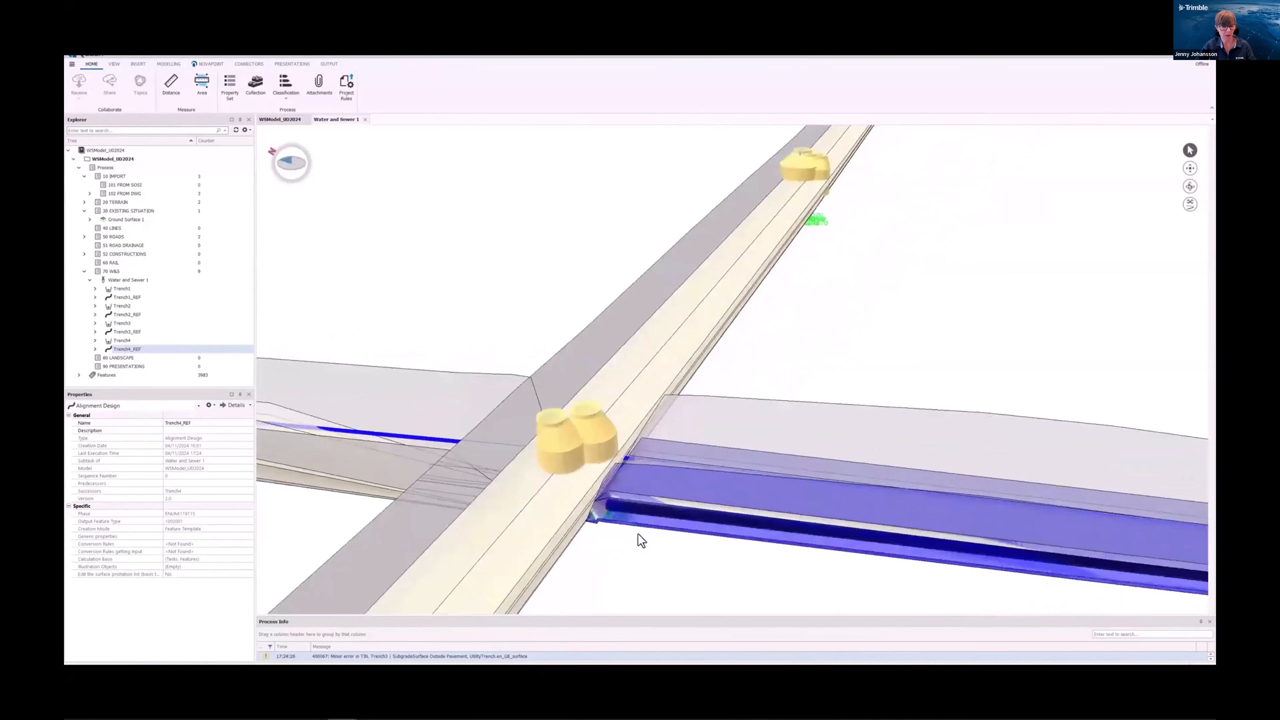
mouse_move(606, 534)
middle_mouse_down()
mouse_move(757, 420)
mouse_move(860, 423)
mouse_move(694, 425)
middle_mouse_up()
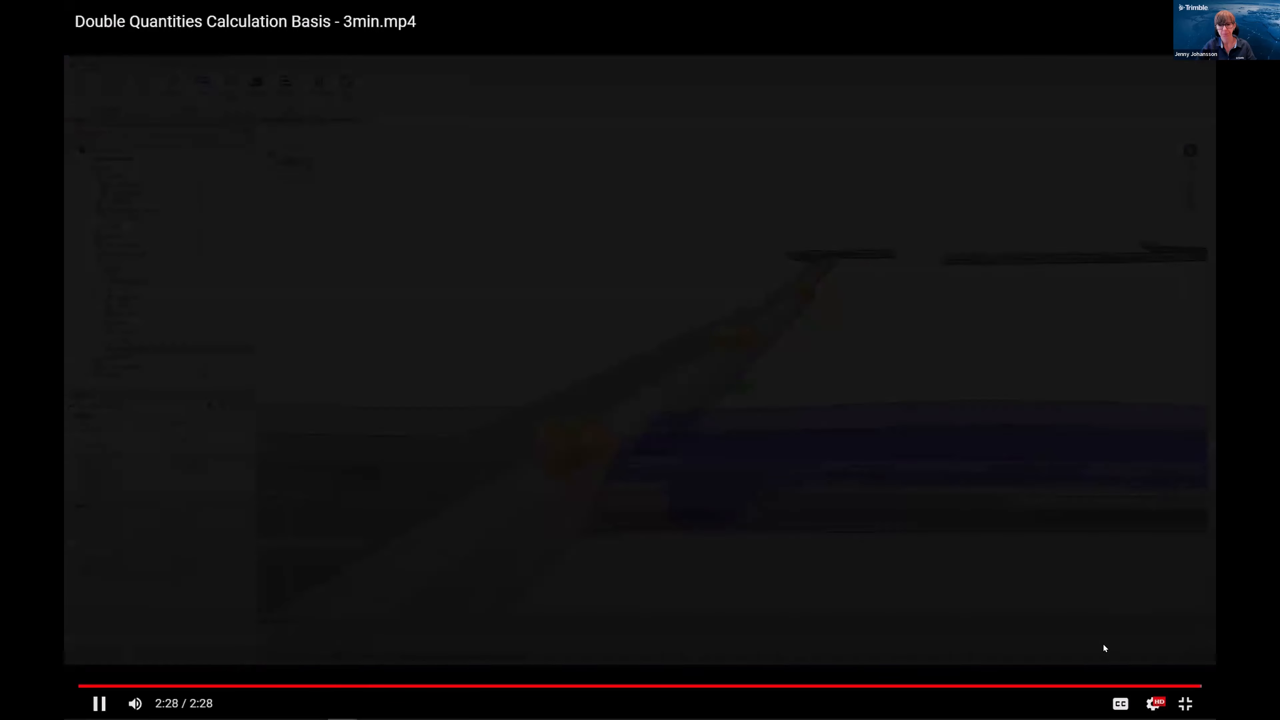
key("Escape")
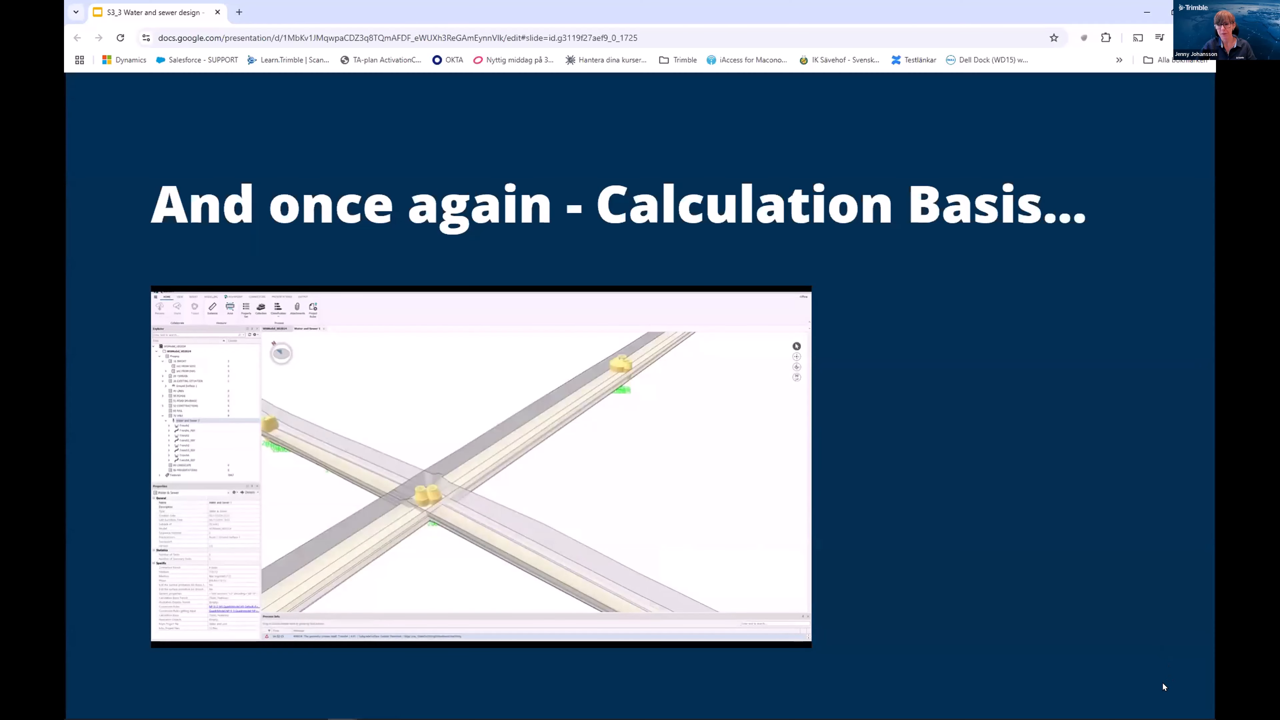
key("Right")
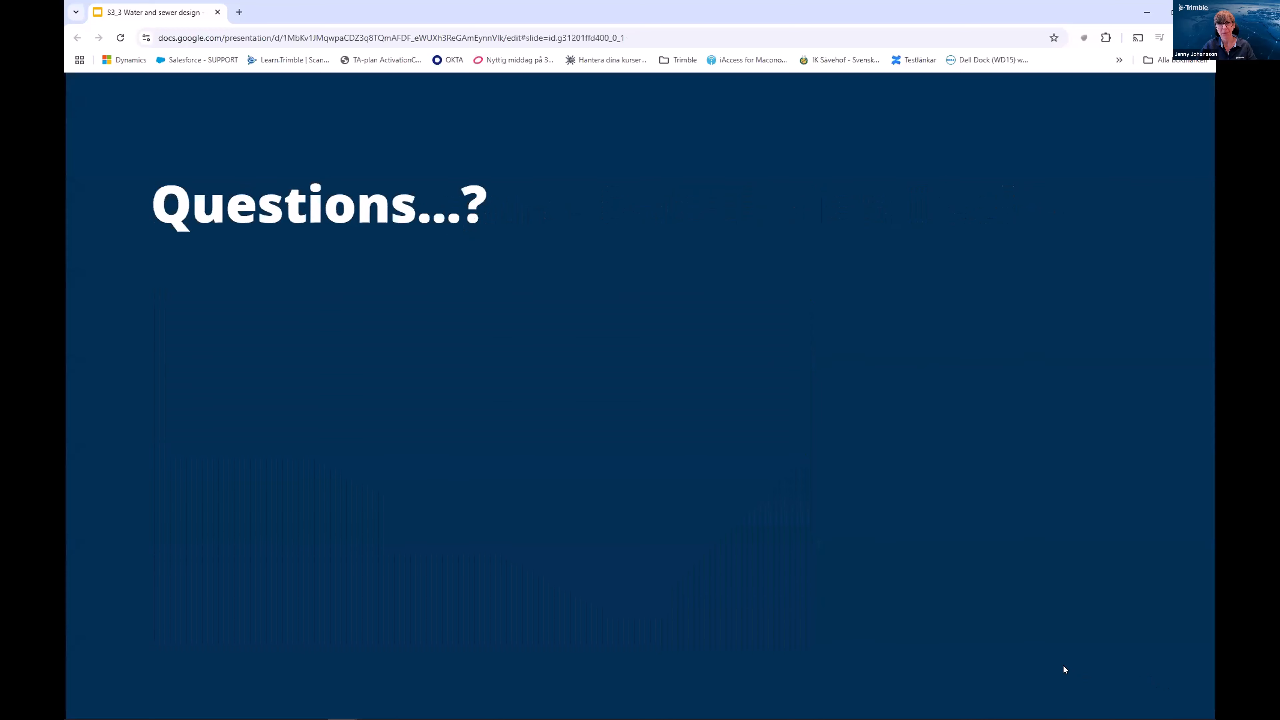